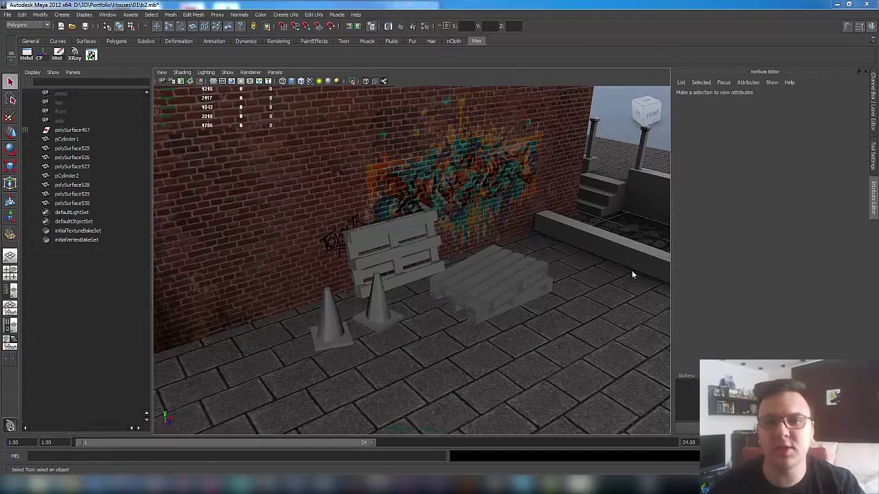
pyautogui.keyDown('alt'); pyautogui.moveTo(437, 263); pyautogui.dragTo(439, 285); pyautogui.keyUp('alt')
pyautogui.scroll(3, 440, 286)
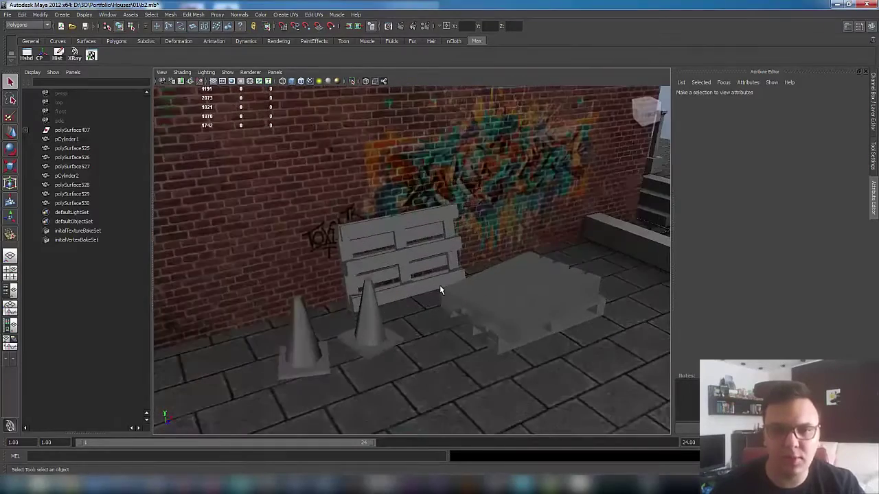
pyautogui.scroll(-3, 440, 290)
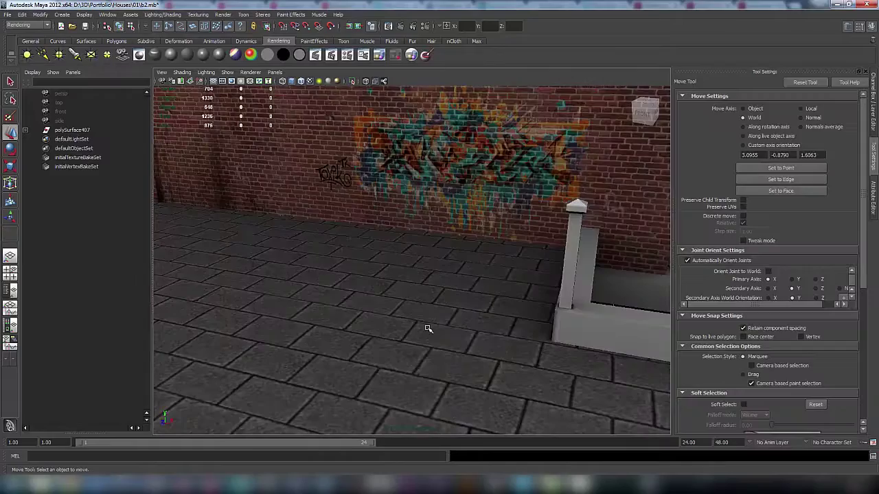
# Create a polygon cylinder with radius 1, height 1, 6 axis divisions and 2 height divisions.
pyautogui.keyDown('shift'); pyautogui.rightClick(427, 329); pyautogui.keyUp('shift')
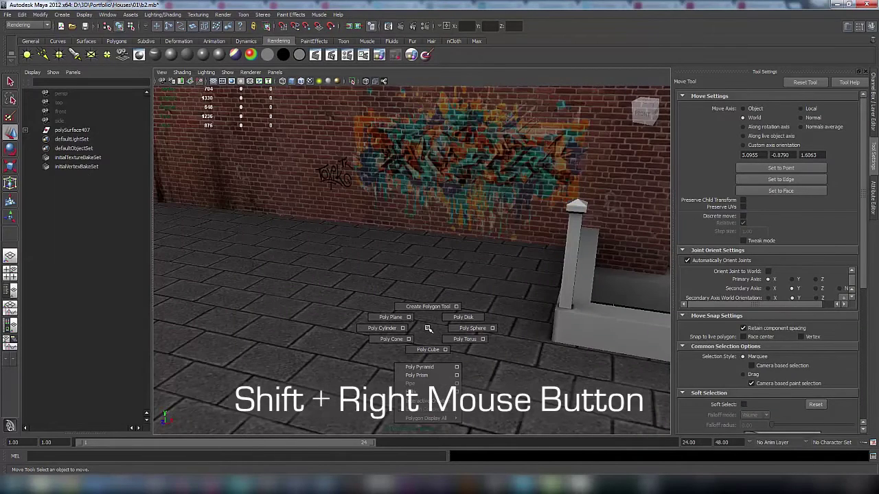
pyautogui.keyDown('shift'); pyautogui.moveTo(427, 329); pyautogui.dragTo(403, 328, button='right'); pyautogui.keyUp('shift')
pyautogui.moveTo(403, 163); pyautogui.dragTo(427, 230)
pyautogui.press('Return')
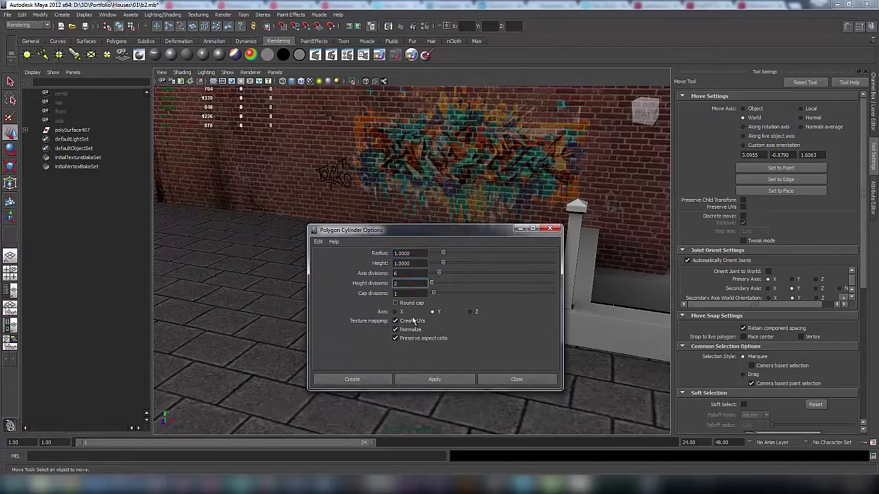
pyautogui.click(423, 381)
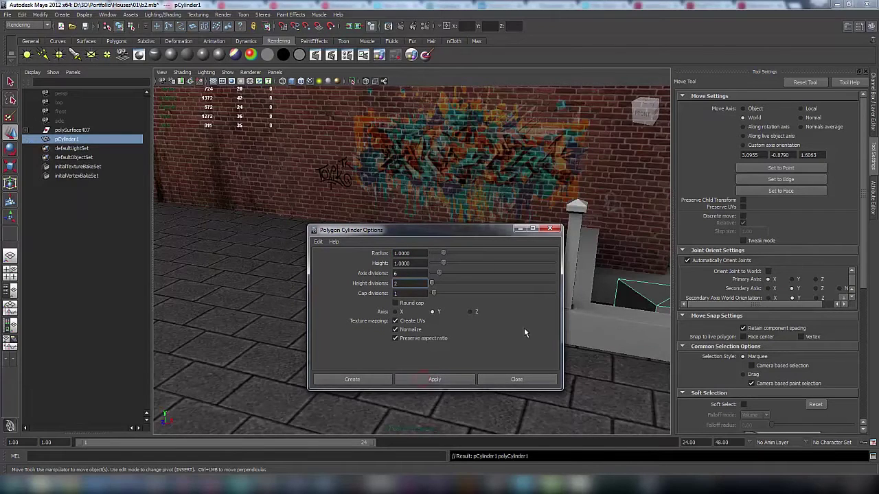
pyautogui.click(496, 380)
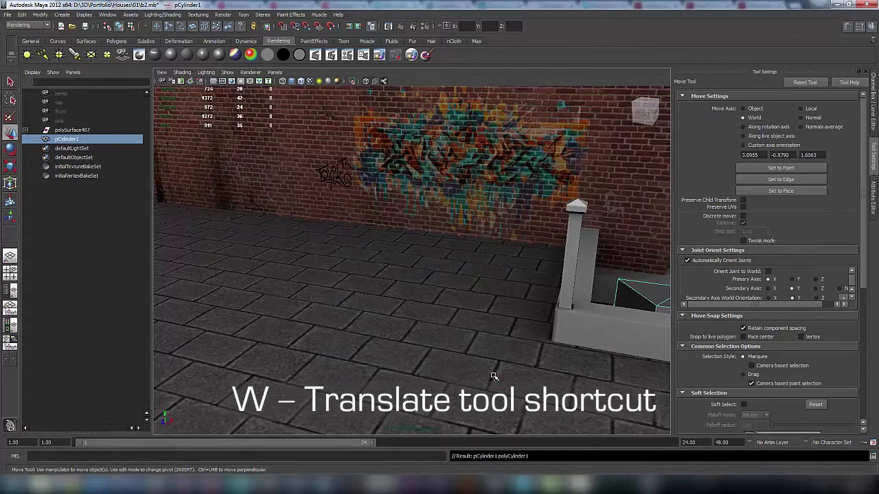
# Move the cylinder out of the walled pit to the open pavement in front of the graffiti wall.
pyautogui.scroll(-3, 625, 329)
pyautogui.moveTo(620, 300); pyautogui.dragTo(418, 191)
pyautogui.press('f')
# Snap the cylinder's pivot to a bottom corner vertex and place the cylinder on the pavement.
pyautogui.press('d')
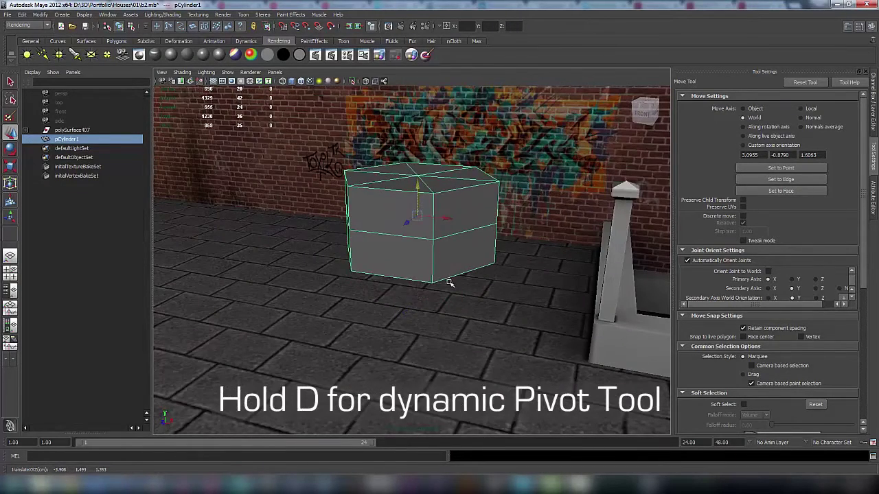
pyautogui.hotkey('d', 'v')
pyautogui.middleClick(433, 282)
pyautogui.moveTo(425, 293); pyautogui.dragTo(389, 360)
pyautogui.moveTo(424, 370); pyautogui.dragTo(407, 371, button='middle')
pyautogui.press('x')
# Delete the centre vertex of the cylinder's top cap.
pyautogui.keyDown('alt'); pyautogui.moveTo(379, 245); pyautogui.dragTo(382, 270); pyautogui.keyUp('alt')
pyautogui.keyDown('alt'); pyautogui.moveTo(383, 271); pyautogui.dragTo(410, 274, button='middle'); pyautogui.keyUp('alt')
pyautogui.rightClick(410, 273)
pyautogui.keyDown('shift'); pyautogui.moveTo(402, 273); pyautogui.dragTo(364, 303, button='right'); pyautogui.keyUp('shift')
pyautogui.click(380, 253)
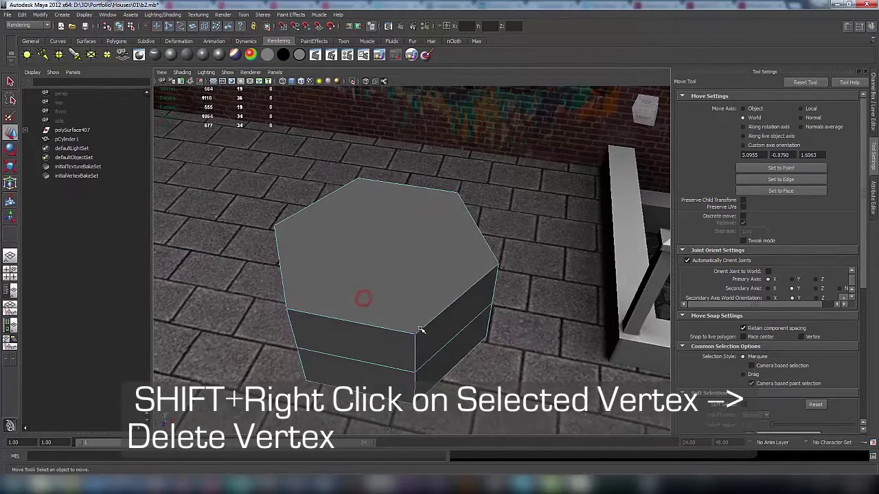
# Select all six edges of the top rim and scale them inward uniformly to taper the cylinder.
pyautogui.keyDown('shift'); pyautogui.moveTo(419, 318); pyautogui.dragTo(420, 302, button='right'); pyautogui.keyUp('shift')
pyautogui.click(377, 327)
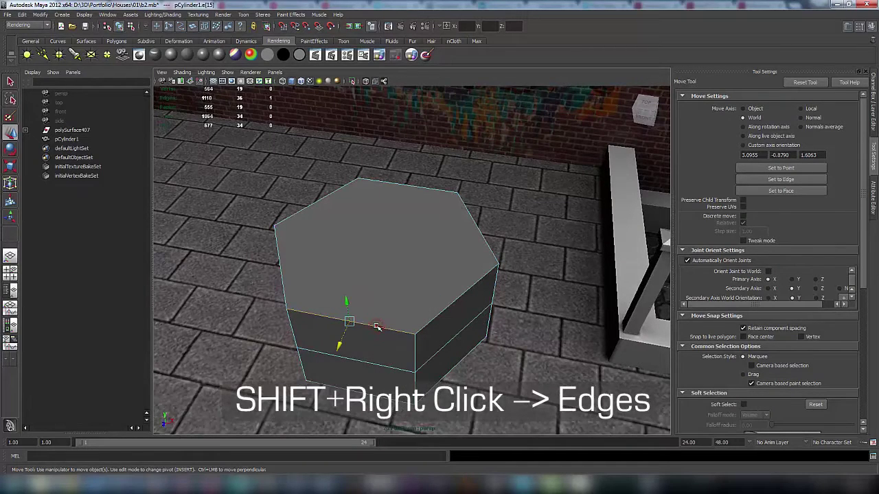
pyautogui.keyDown('shift'); pyautogui.click(434, 320); pyautogui.keyUp('shift')
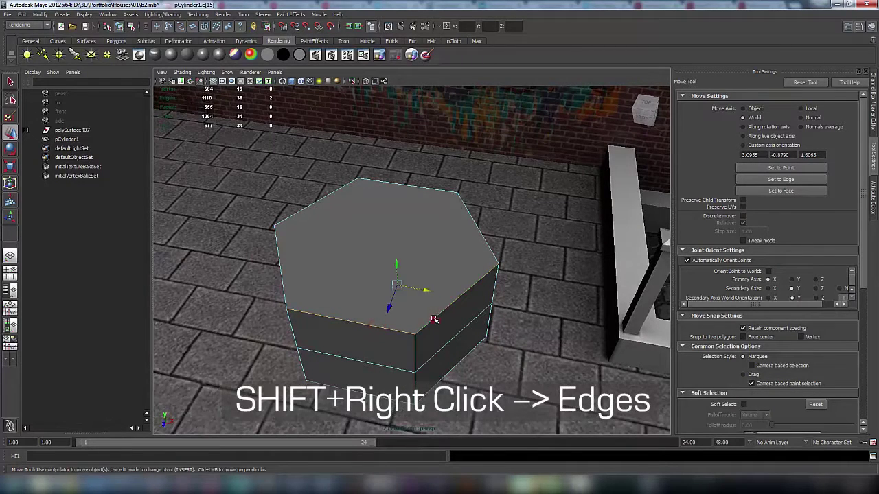
pyautogui.keyDown('shift'); pyautogui.click(479, 228); pyautogui.keyUp('shift')
pyautogui.keyDown('shift'); pyautogui.click(341, 190); pyautogui.keyUp('shift')
pyautogui.press('r')
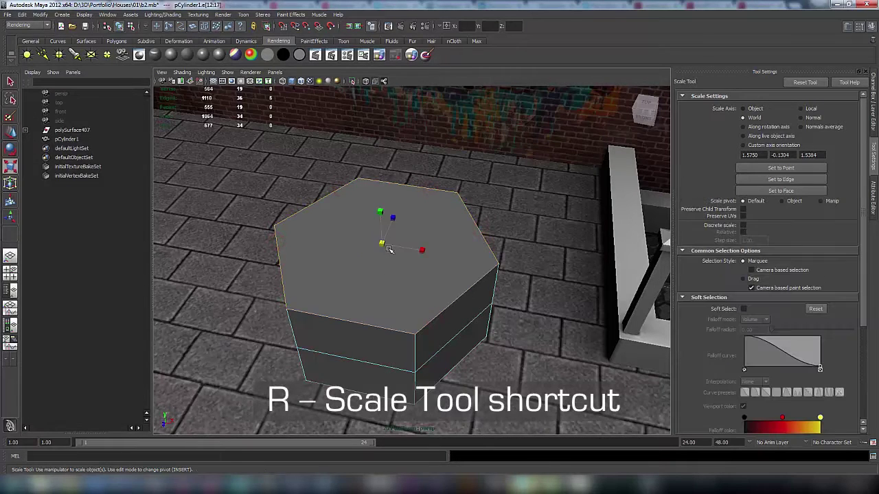
pyautogui.moveTo(382, 244); pyautogui.dragTo(254, 353)
# Raise the top edge ring to form a tall cone and scale the ring in further to narrow the tip.
pyautogui.press('w')
pyautogui.moveTo(380, 221); pyautogui.dragTo(377, 114)
pyautogui.keyDown('alt'); pyautogui.moveTo(398, 235); pyautogui.dragTo(399, 257); pyautogui.keyUp('alt')
pyautogui.scroll(-1, 397, 259)
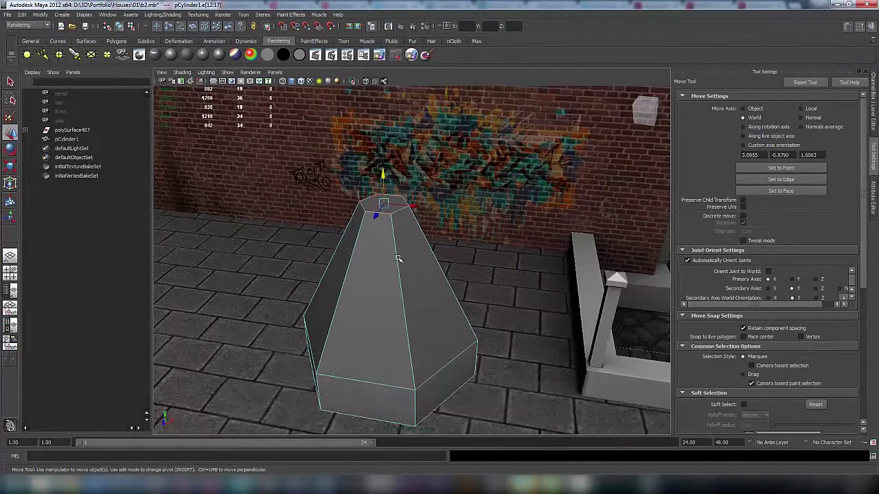
pyautogui.press('r')
pyautogui.moveTo(386, 205); pyautogui.dragTo(364, 218)
# Split the hexagonal top face into two quads by connecting two opposite vertices with Connect Components.
pyautogui.scroll(3, 380, 211)
pyautogui.keyDown('alt'); pyautogui.moveTo(379, 208); pyautogui.dragTo(414, 337, button='middle'); pyautogui.keyUp('alt')
pyautogui.scroll(2, 414, 337)
pyautogui.scroll(-1, 417, 298)
pyautogui.scroll(3, 416, 302)
pyautogui.moveTo(414, 313); pyautogui.dragTo(375, 315, button='right')
pyautogui.click(383, 344)
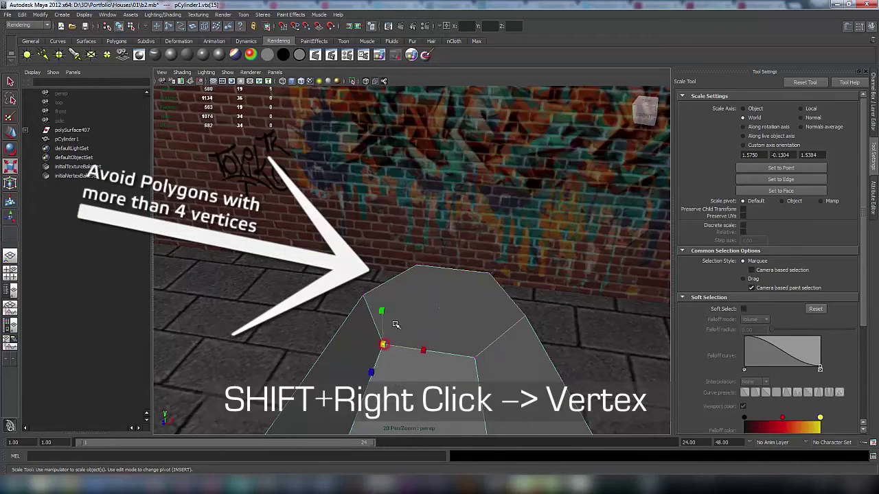
pyautogui.click(489, 272)
pyautogui.click(494, 276)
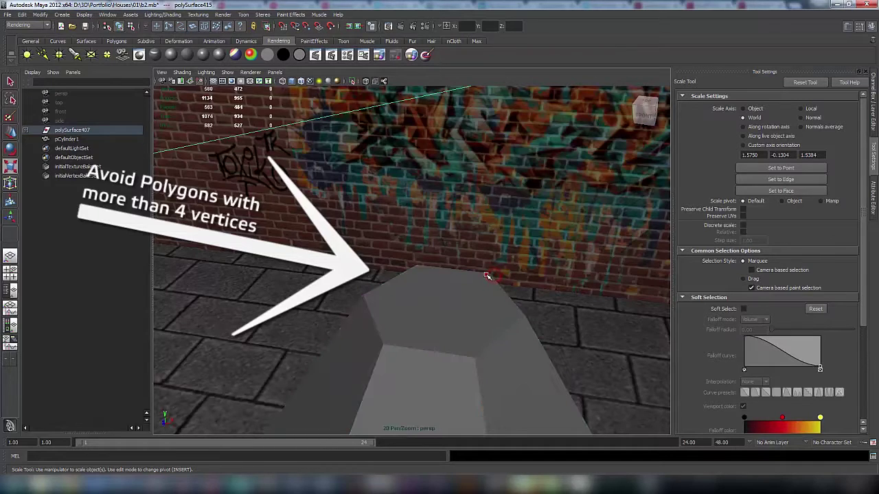
pyautogui.click(486, 275)
pyautogui.rightClick(477, 296)
pyautogui.moveTo(477, 297); pyautogui.dragTo(470, 351, button='right')
pyautogui.click(476, 358)
pyautogui.keyDown('shift'); pyautogui.click(417, 265); pyautogui.keyUp('shift')
pyautogui.press('q')
pyautogui.keyDown('shift'); pyautogui.rightClick(428, 281); pyautogui.keyUp('shift')
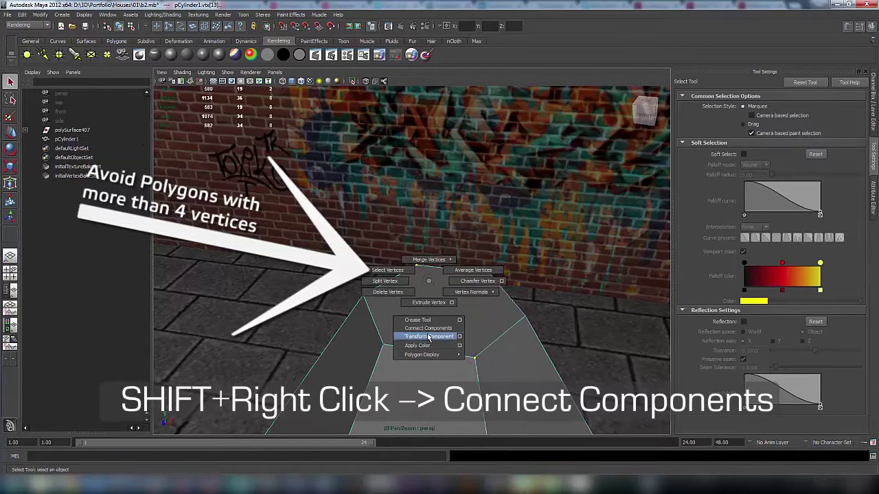
pyautogui.click(425, 329)
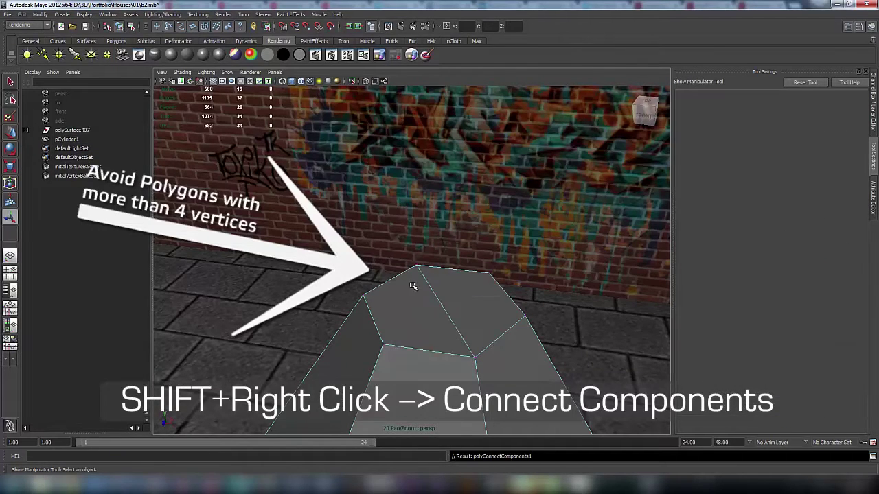
# Remove the centre vertex of the bottom cap and delete the resulting bottom face.
pyautogui.keyDown('alt'); pyautogui.moveTo(413, 289); pyautogui.dragTo(435, 234); pyautogui.keyUp('alt')
pyautogui.click(423, 303)
pyautogui.keyDown('shift'); pyautogui.moveTo(424, 303); pyautogui.dragTo(428, 328, button='right'); pyautogui.keyUp('shift')
pyautogui.rightClick(427, 307)
pyautogui.click(424, 302)
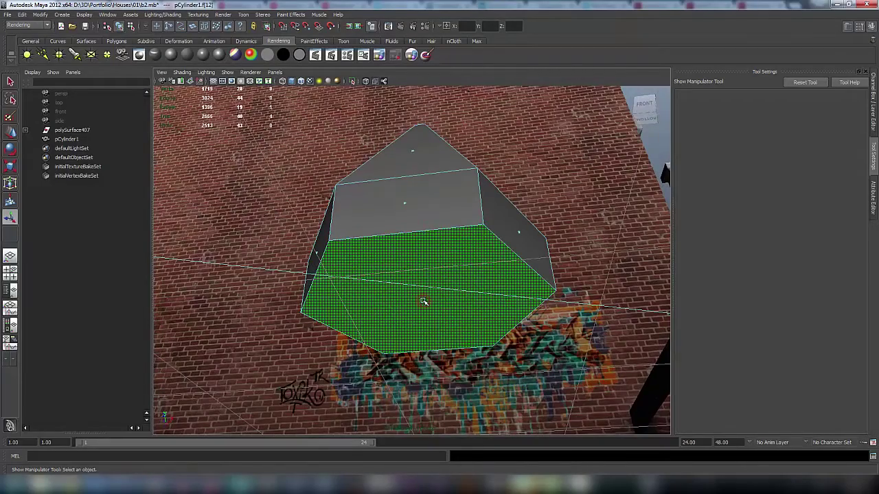
pyautogui.press('Delete')
# Scale the middle edge loop inward and lower it, snapping it vertically to the height of the bottom edge.
pyautogui.keyDown('alt'); pyautogui.moveTo(423, 302); pyautogui.dragTo(455, 300); pyautogui.keyUp('alt')
pyautogui.moveTo(455, 300); pyautogui.dragTo(450, 280, button='right')
pyautogui.doubleClick(448, 297)
pyautogui.press('w')
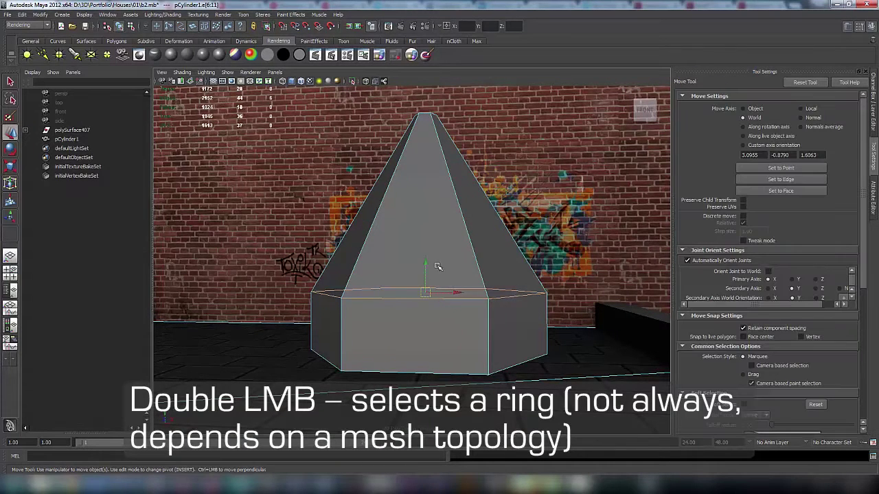
pyautogui.moveTo(426, 266); pyautogui.dragTo(378, 394)
pyautogui.press('r')
pyautogui.press('w')
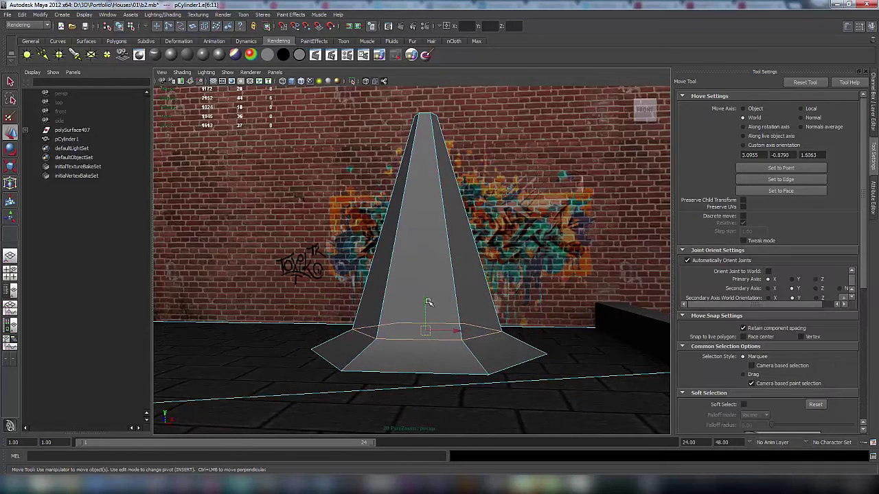
pyautogui.click(425, 303)
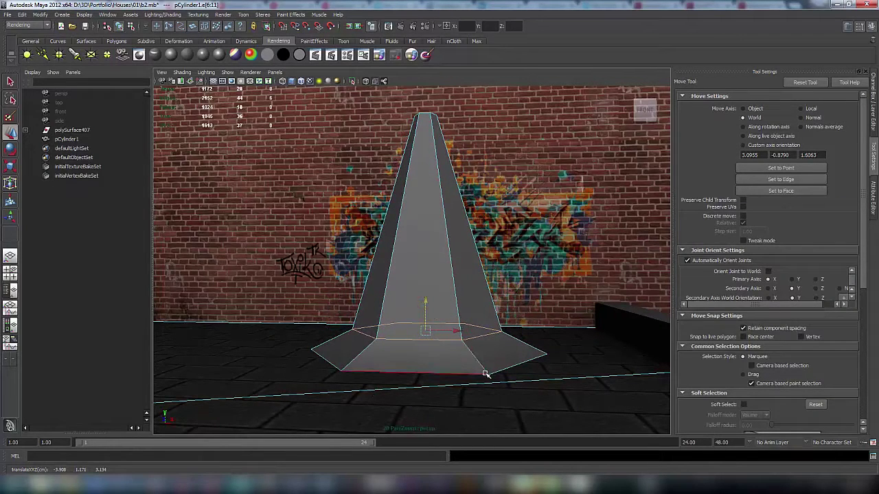
pyautogui.moveTo(485, 374); pyautogui.dragTo(488, 376, button='middle')
# Smooth the cone's shading with Soften/Harden Edge.
pyautogui.keyDown('alt'); pyautogui.moveTo(487, 376); pyautogui.dragTo(500, 337); pyautogui.keyUp('alt')
pyautogui.moveTo(498, 319); pyautogui.dragTo(499, 311, button='right')
pyautogui.keyDown('shift'); pyautogui.rightClick(485, 343); pyautogui.keyUp('shift')
pyautogui.keyDown('shift'); pyautogui.moveTo(489, 342); pyautogui.dragTo(516, 362, button='right'); pyautogui.keyUp('shift')
pyautogui.keyDown('alt'); pyautogui.moveTo(494, 348); pyautogui.dragTo(436, 210); pyautogui.keyUp('alt')
pyautogui.keyDown('shift'); pyautogui.moveTo(433, 204); pyautogui.dragTo(496, 190, button='right'); pyautogui.keyUp('shift')
pyautogui.click(469, 337)
pyautogui.keyDown('alt'); pyautogui.moveTo(484, 330); pyautogui.dragTo(478, 333); pyautogui.keyUp('alt')
# Snap two outer base vertices along X to the side vertex between them, straightening that side of the base.
pyautogui.moveTo(479, 319); pyautogui.dragTo(479, 330, button='right')
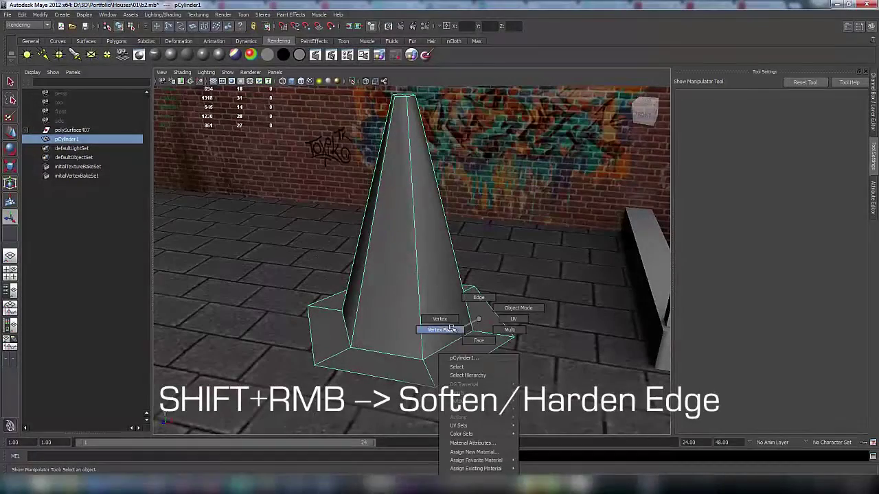
pyautogui.click(479, 340)
pyautogui.click(436, 386)
pyautogui.press('w')
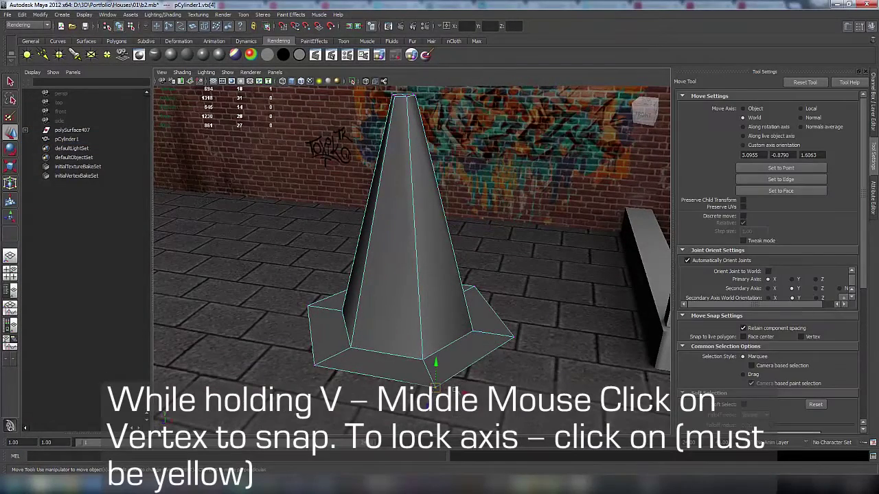
pyautogui.middleClick(515, 337)
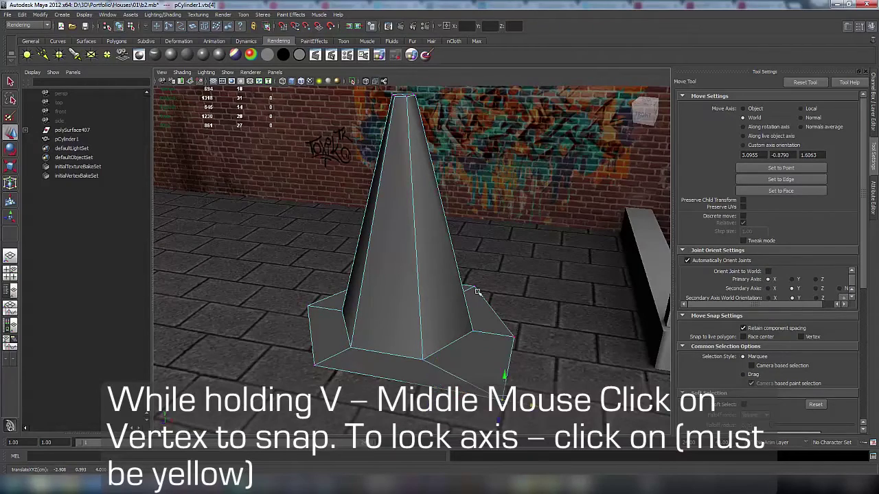
pyautogui.click(472, 285)
pyautogui.middleClick(516, 339)
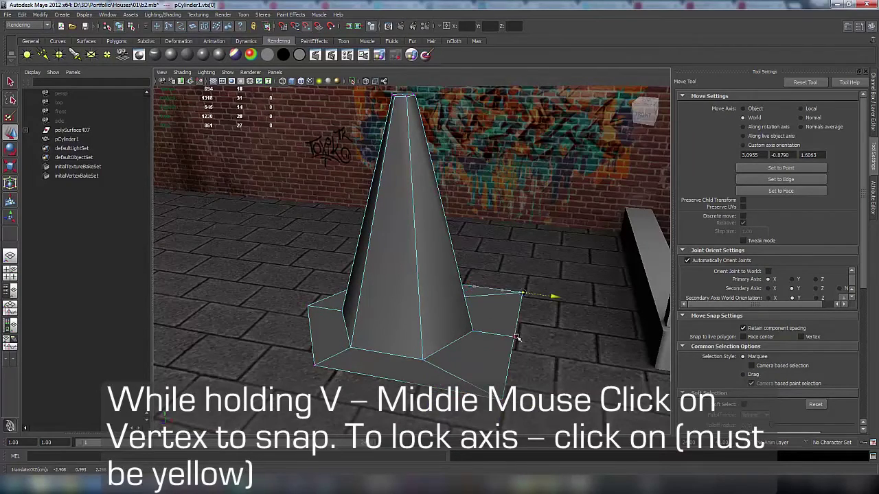
# Snap the rear outer base vertex on the opposite side along X to its neighbouring side vertex.
pyautogui.keyDown('alt'); pyautogui.moveTo(391, 315); pyautogui.dragTo(475, 319); pyautogui.keyUp('alt')
pyautogui.click(343, 306)
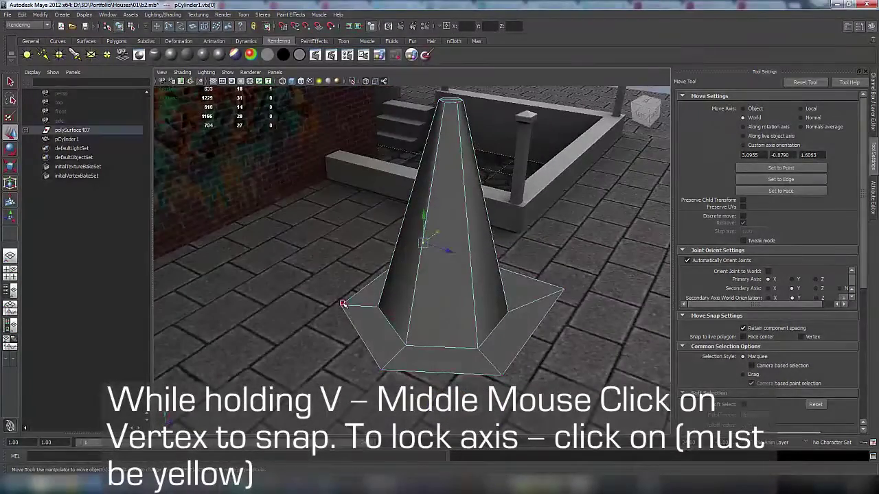
pyautogui.click(349, 304)
pyautogui.keyDown('alt'); pyautogui.moveTo(382, 321); pyautogui.dragTo(349, 306); pyautogui.keyUp('alt')
pyautogui.moveTo(347, 297); pyautogui.dragTo(326, 296, button='right')
pyautogui.click(344, 294)
pyautogui.moveTo(349, 360); pyautogui.dragTo(344, 359, button='middle')
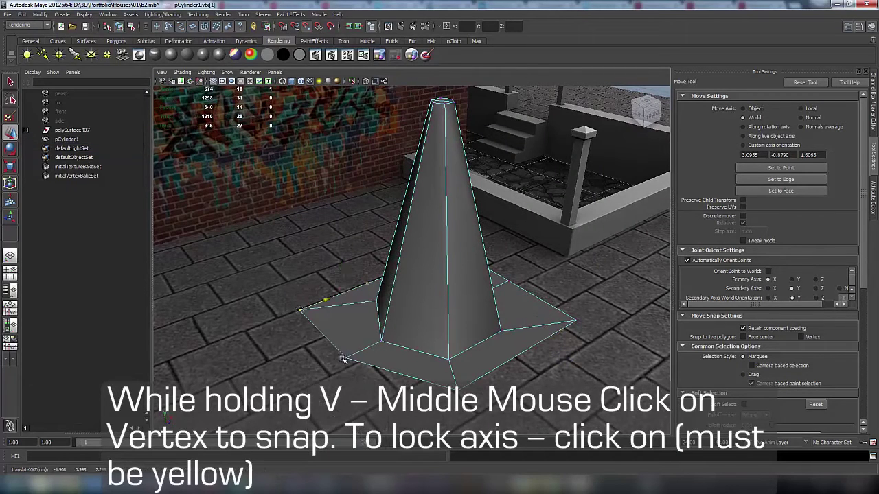
# Snap the remaining outer base corner along X to the same side vertex, making the base outline rectangular.
pyautogui.click(458, 393)
pyautogui.click(455, 383)
pyautogui.moveTo(458, 318); pyautogui.dragTo(418, 320, button='right')
pyautogui.click(459, 391)
pyautogui.keyDown('alt'); pyautogui.moveTo(342, 356); pyautogui.dragTo(493, 318); pyautogui.keyUp('alt')
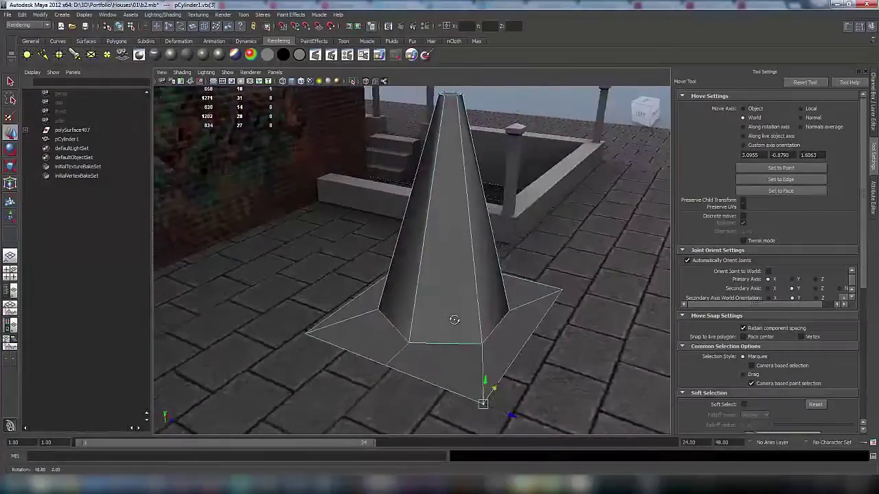
pyautogui.keyDown('alt'); pyautogui.moveTo(481, 322); pyautogui.dragTo(511, 316); pyautogui.keyUp('alt')
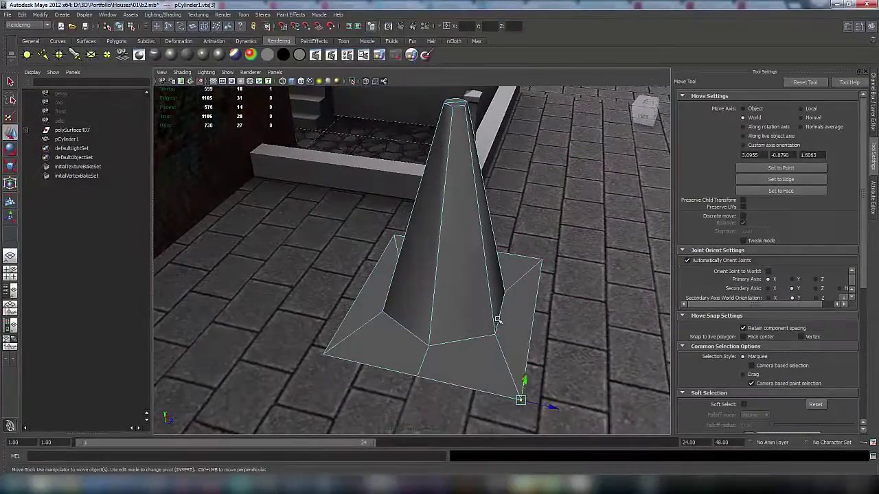
# Scale the two opposite outer base edges without mid-side vertices along the Z axis to square up the base.
pyautogui.moveTo(527, 308); pyautogui.dragTo(526, 289, button='right')
pyautogui.click(533, 309)
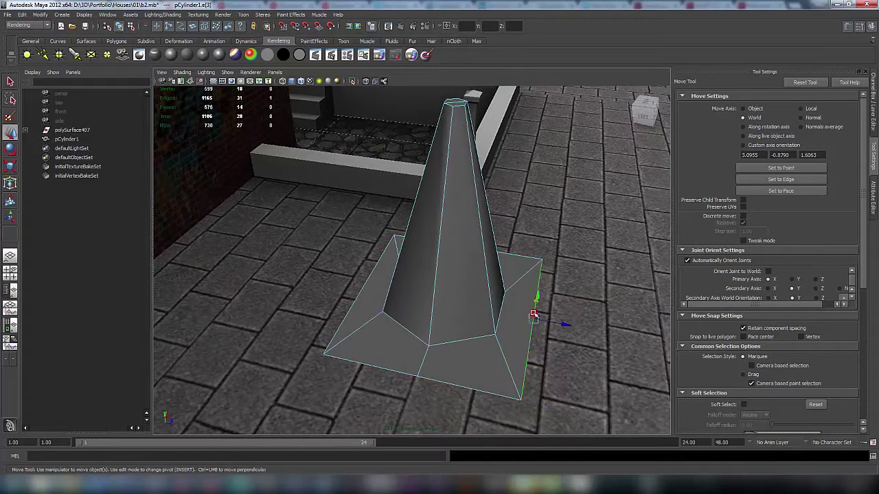
pyautogui.keyDown('shift'); pyautogui.click(364, 284); pyautogui.keyUp('shift')
pyautogui.press('r')
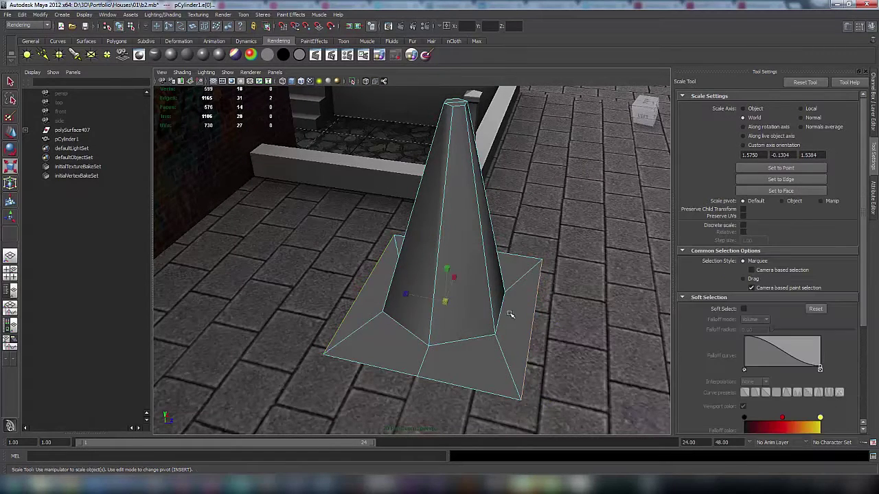
pyautogui.moveTo(402, 294); pyautogui.dragTo(439, 328)
# Merge the two mid-side base vertices into neighbouring corners with the Merge Vertex Tool, using the target vertex option.
pyautogui.moveTo(331, 319); pyautogui.dragTo(330, 358, button='right')
pyautogui.moveTo(305, 331); pyautogui.dragTo(333, 355, button='right')
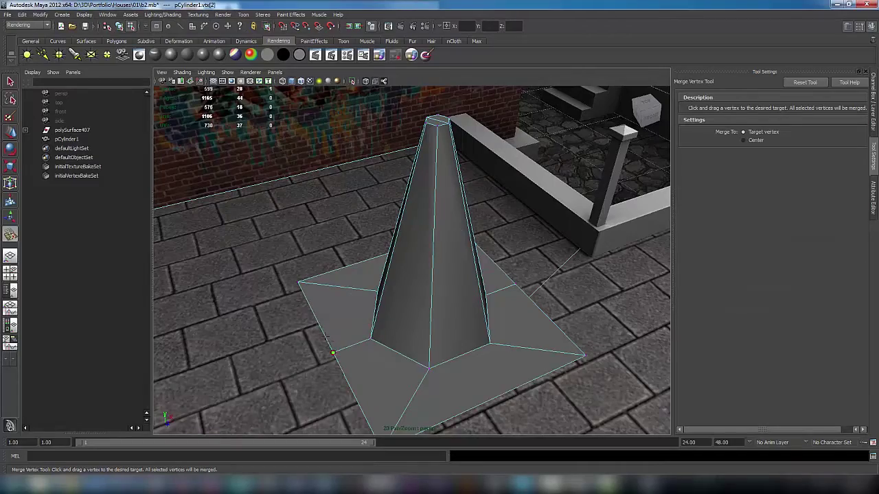
pyautogui.keyDown('alt'); pyautogui.moveTo(357, 336); pyautogui.dragTo(406, 249); pyautogui.keyUp('alt')
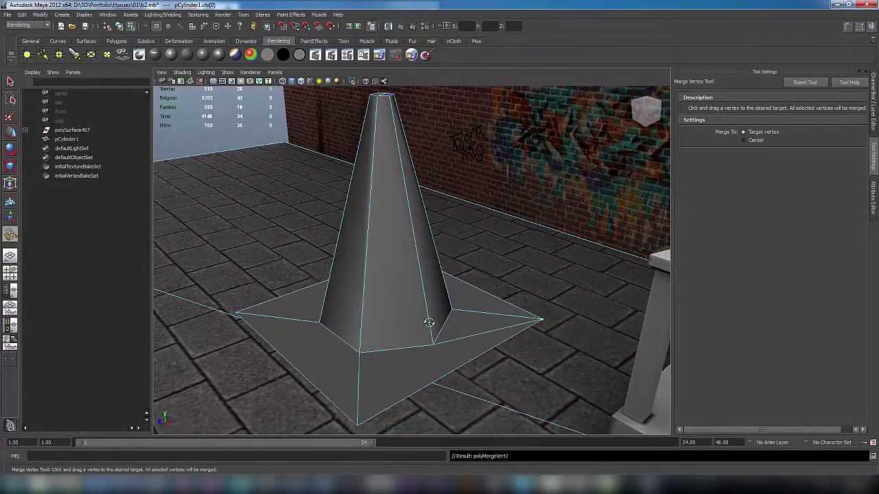
# Extrude the outer border edges of the base and move them straight down to form a shallow slab under the cone.
pyautogui.keyDown('alt'); pyautogui.moveTo(429, 322); pyautogui.dragTo(447, 289); pyautogui.keyUp('alt')
pyautogui.press('w')
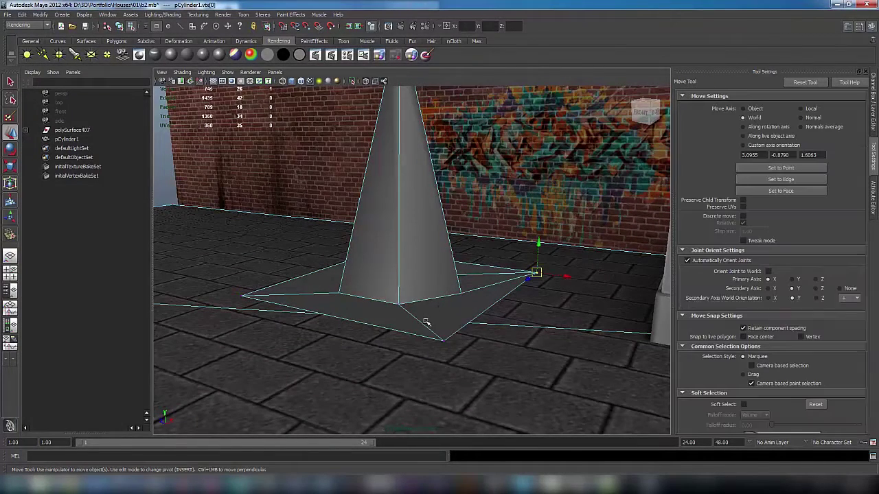
pyautogui.moveTo(422, 323); pyautogui.dragTo(389, 333, button='right')
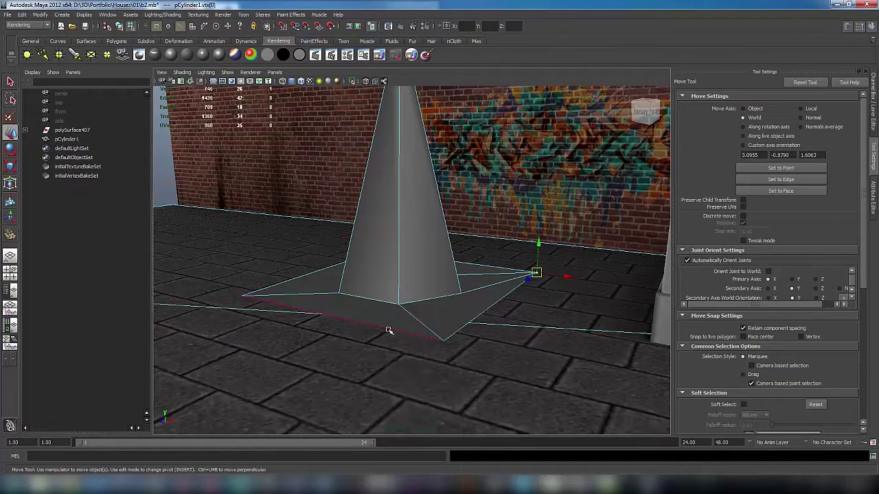
pyautogui.doubleClick(388, 329)
pyautogui.keyDown('shift'); pyautogui.rightClick(395, 322); pyautogui.keyUp('shift')
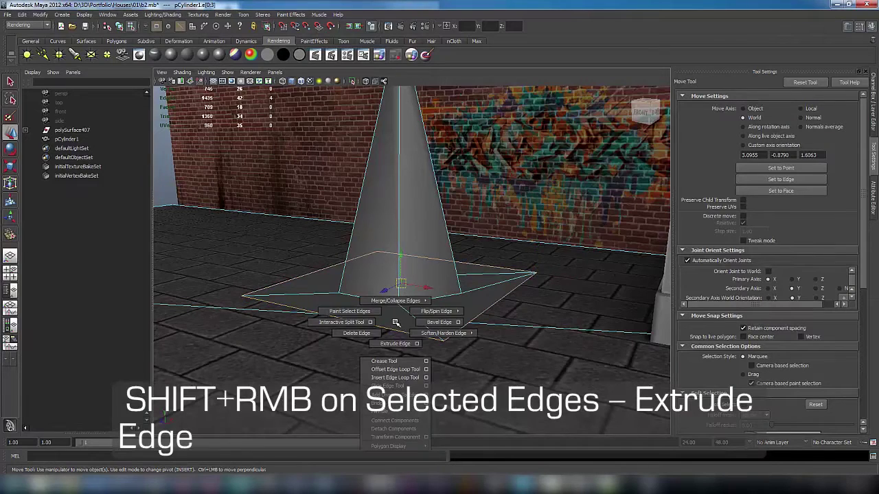
pyautogui.keyDown('shift'); pyautogui.moveTo(395, 336); pyautogui.dragTo(395, 337, button='right'); pyautogui.keyUp('shift')
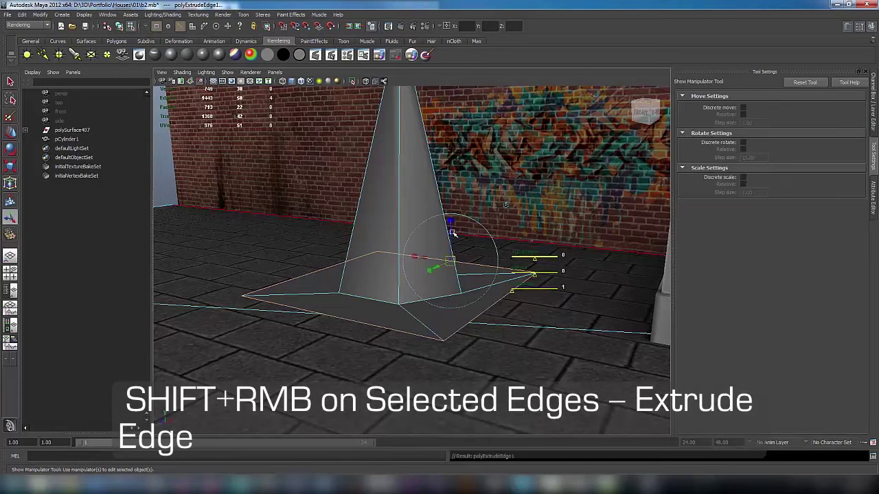
pyautogui.press('w')
pyautogui.moveTo(402, 259); pyautogui.dragTo(404, 274)
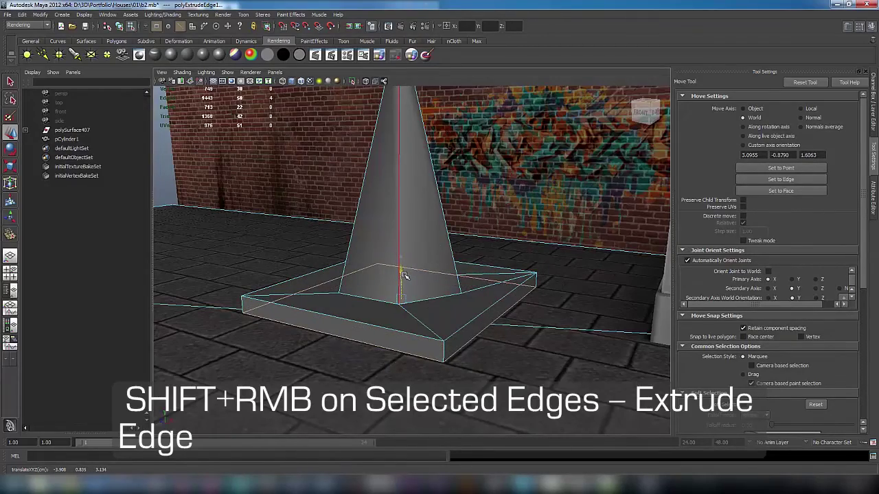
pyautogui.keyDown('alt'); pyautogui.moveTo(455, 308); pyautogui.dragTo(584, 270); pyautogui.keyUp('alt')
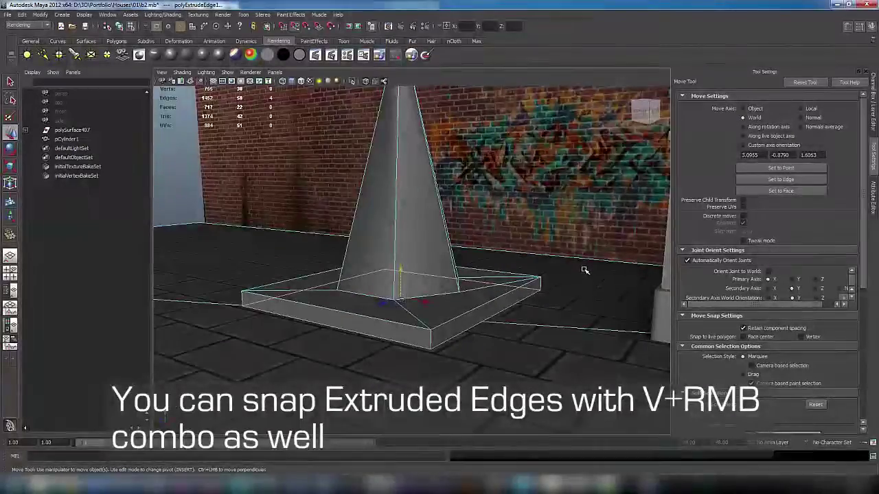
# Widen the edge loop where the cone meets the base, scaling it horizontally to about 1.17.
pyautogui.rightClick(425, 264)
pyautogui.moveTo(425, 265); pyautogui.dragTo(443, 257, button='right')
pyautogui.click(419, 257)
pyautogui.keyDown('alt'); pyautogui.moveTo(420, 256); pyautogui.dragTo(417, 302); pyautogui.keyUp('alt')
pyautogui.scroll(-3, 421, 286)
pyautogui.rightClick(417, 302)
pyautogui.click(418, 287)
pyautogui.click(407, 310)
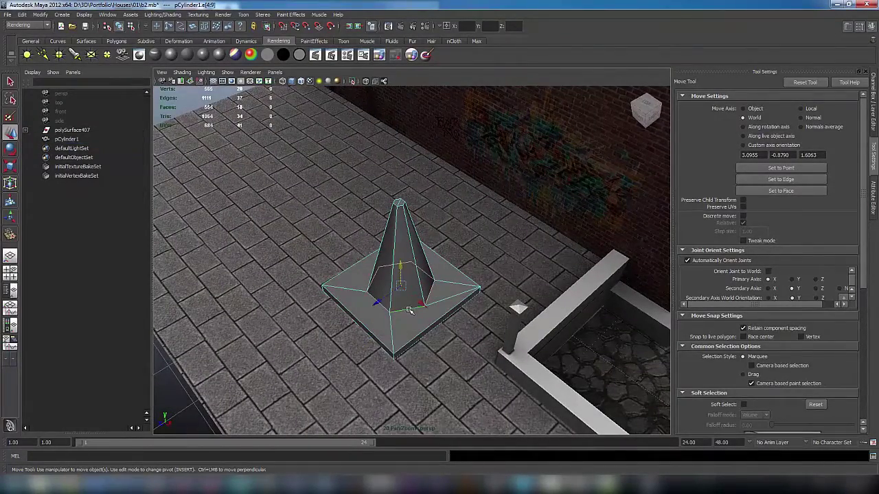
pyautogui.press('r')
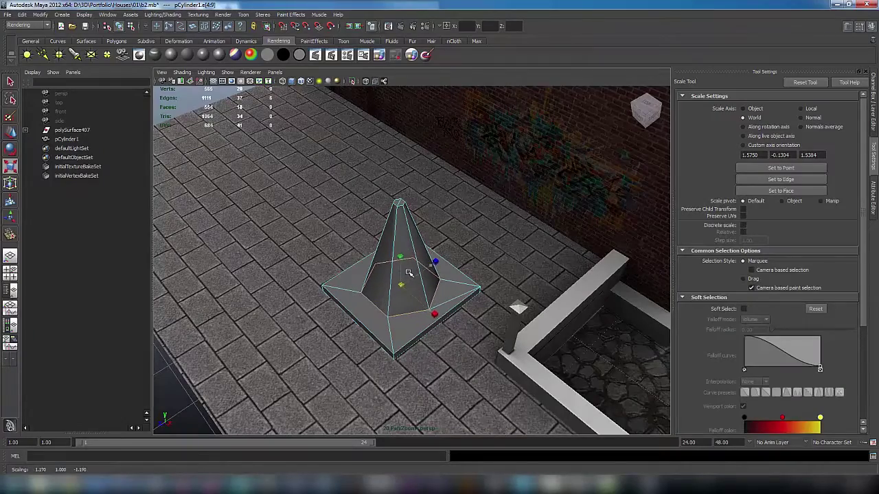
# Try to scale the edge loop around the cone's tip and undo the last change.
pyautogui.keyDown('alt'); pyautogui.moveTo(410, 273); pyautogui.dragTo(417, 233); pyautogui.keyUp('alt')
pyautogui.moveTo(417, 204); pyautogui.dragTo(415, 184, button='right')
pyautogui.scroll(5, 406, 184)
pyautogui.keyDown('alt'); pyautogui.moveTo(405, 184); pyautogui.dragTo(385, 345); pyautogui.keyUp('alt')
pyautogui.scroll(-1, 384, 345)
pyautogui.scroll(2, 390, 331)
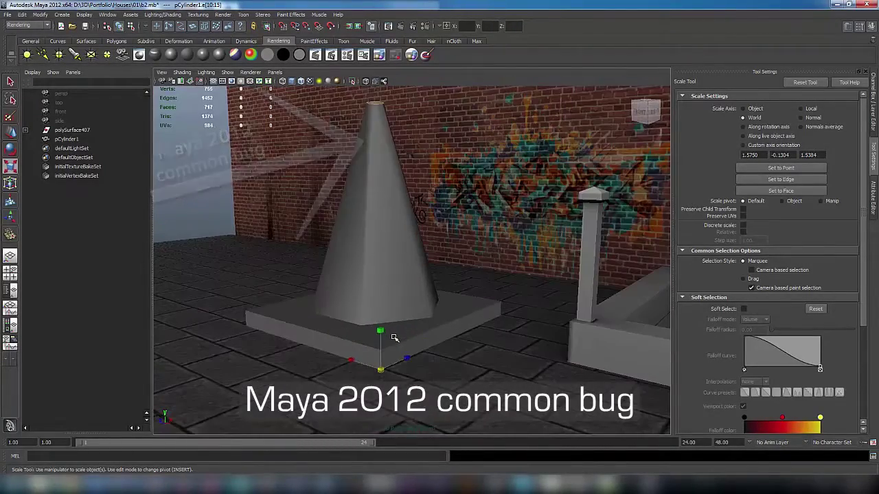
pyautogui.hotkey('ctrl', 'z')
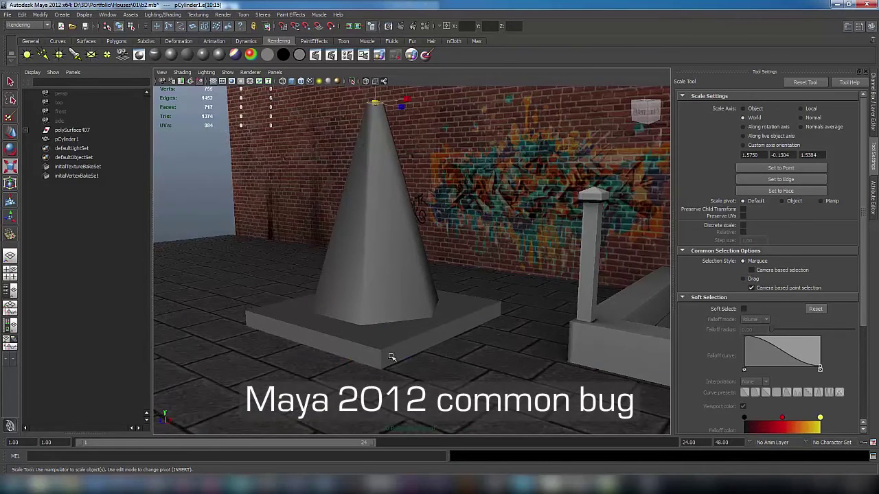
# Select the whole cone as an object and scale it down uniformly to about 0.26.
pyautogui.scroll(-2, 390, 349)
pyautogui.moveTo(405, 270); pyautogui.dragTo(439, 260, button='right')
pyautogui.moveTo(395, 210); pyautogui.dragTo(406, 256, button='right')
pyautogui.click(466, 229)
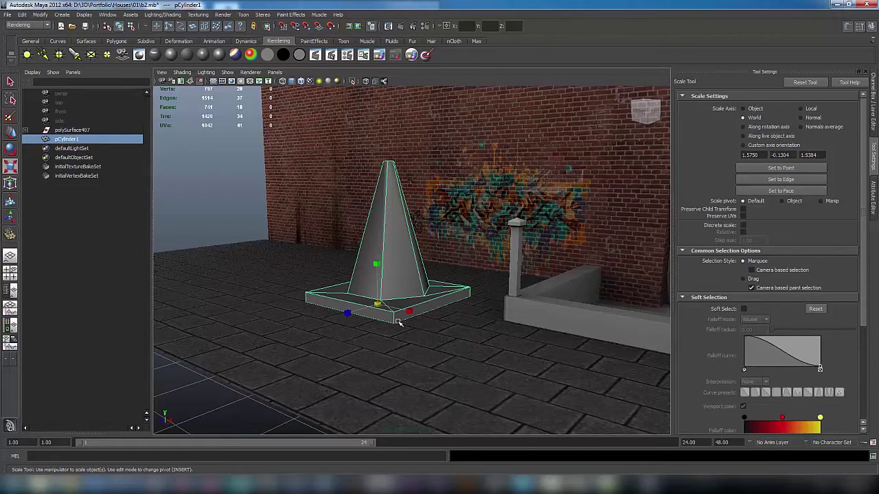
pyautogui.press('w')
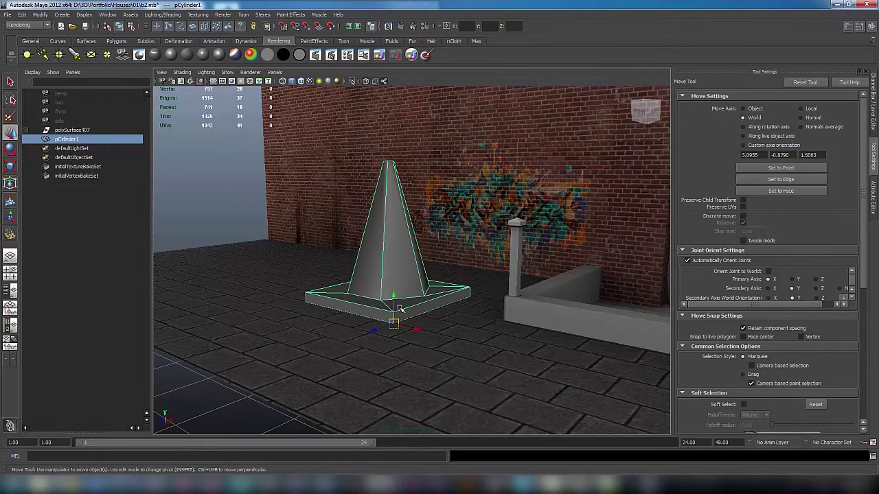
pyautogui.keyDown('alt'); pyautogui.moveTo(399, 313); pyautogui.dragTo(252, 377); pyautogui.keyUp('alt')
pyautogui.press('r')
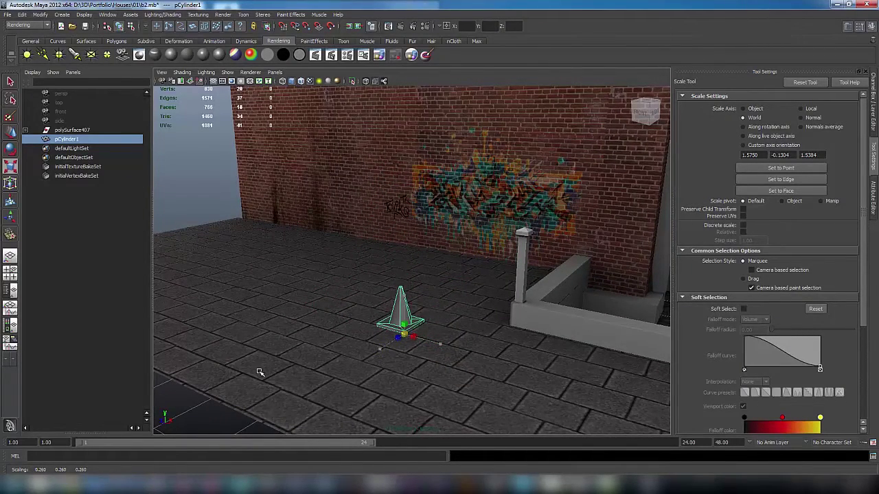
# Undo the stray move of the cone and reposition it along the Z axis on the pavement.
pyautogui.press('w')
pyautogui.keyDown('alt'); pyautogui.moveTo(445, 302); pyautogui.dragTo(455, 276); pyautogui.keyUp('alt')
pyautogui.hotkey('ctrl', 'z')
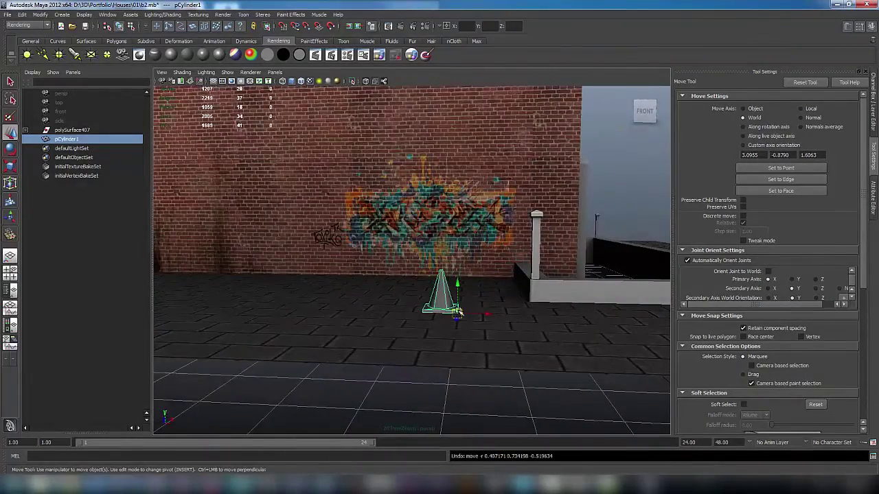
pyautogui.keyDown('alt'); pyautogui.moveTo(463, 321); pyautogui.dragTo(397, 345); pyautogui.keyUp('alt')
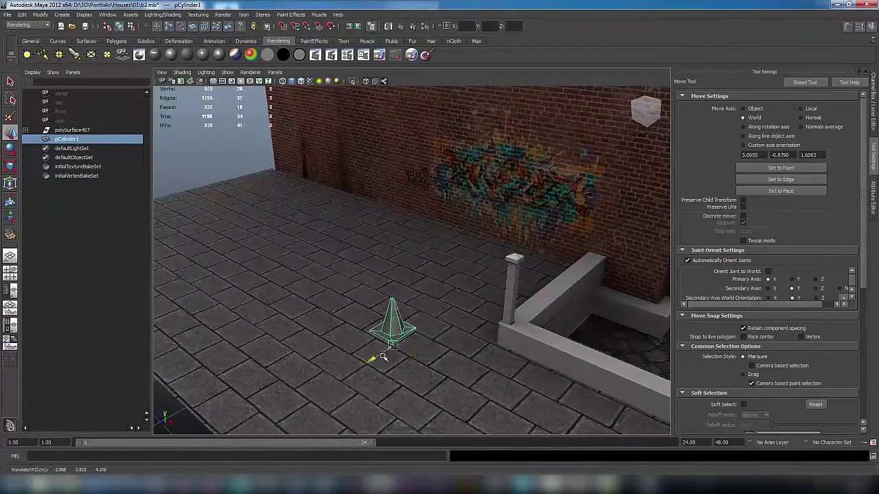
# Select the ring of vertices around the cone's tip and scale it.
pyautogui.moveTo(410, 320); pyautogui.dragTo(386, 319, button='right')
pyautogui.keyDown('alt'); pyautogui.moveTo(389, 318); pyautogui.dragTo(399, 270); pyautogui.keyUp('alt')
pyautogui.scroll(3, 398, 282)
pyautogui.press('r')
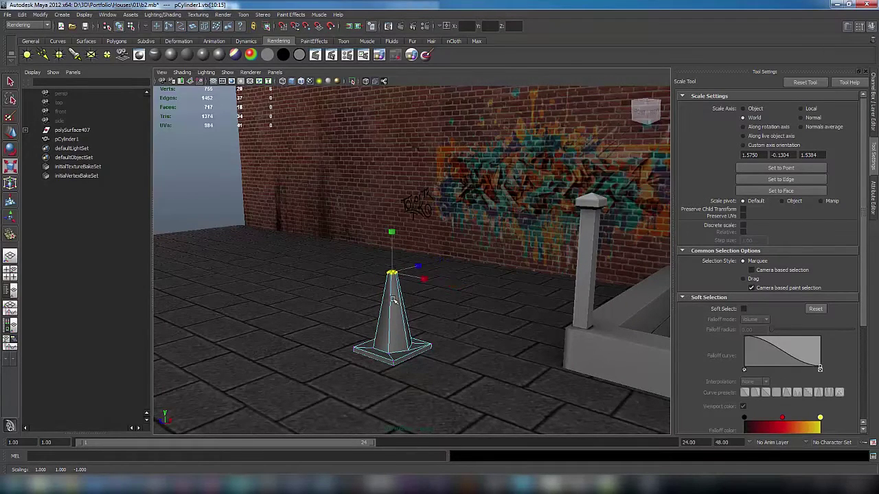
# Select the cone as an object, switch to the Polygons menu set and apply Automatic Mapping to create its UVs.
pyautogui.moveTo(393, 298); pyautogui.dragTo(416, 279, button='right')
pyautogui.click(389, 311)
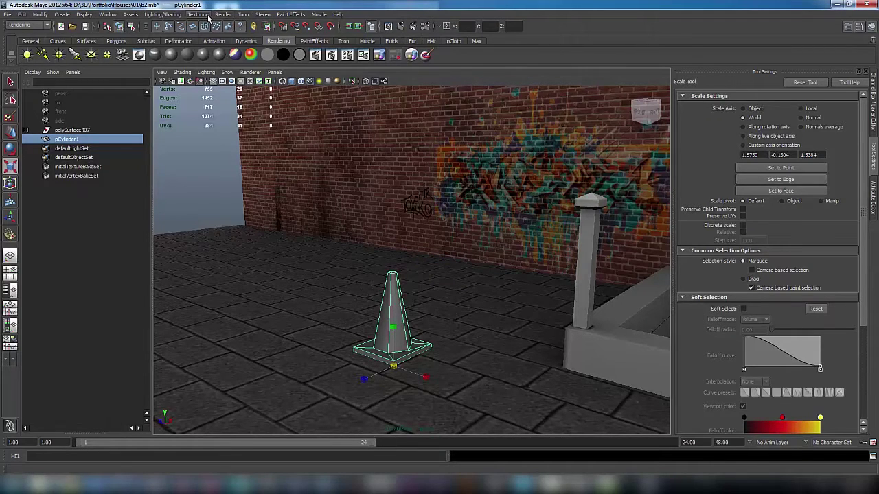
pyautogui.click(28, 24)
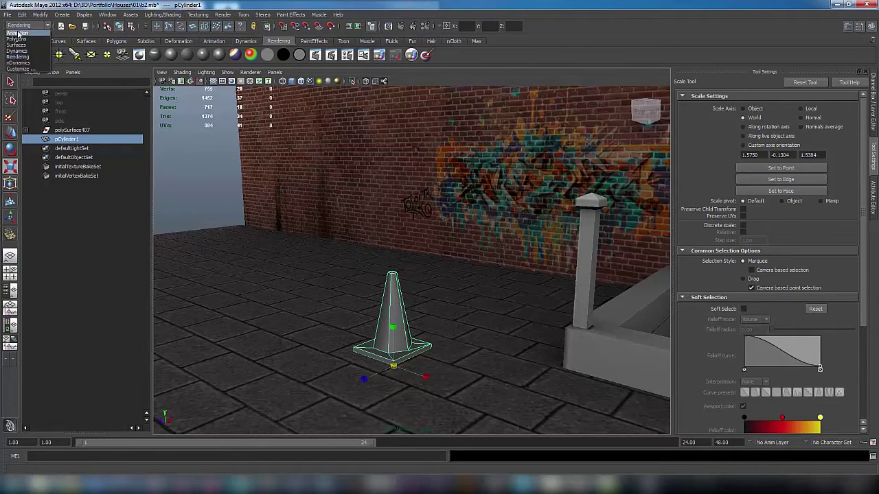
pyautogui.click(16, 40)
pyautogui.click(285, 14)
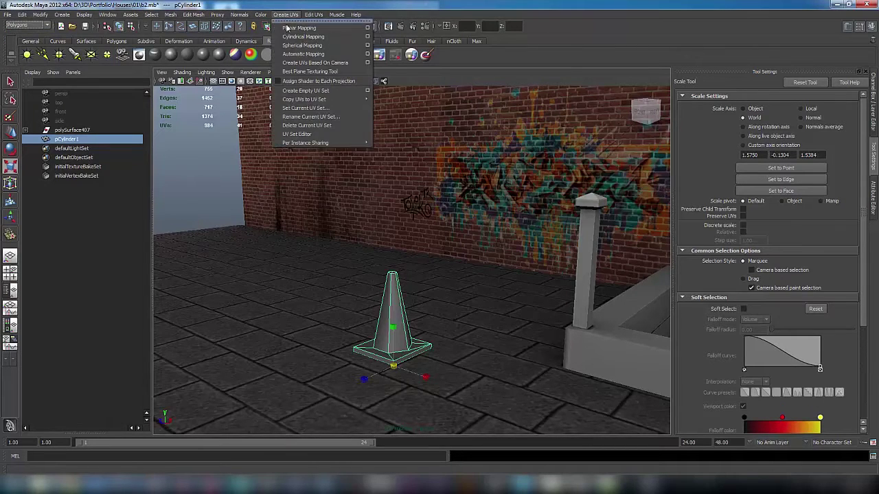
pyautogui.click(298, 53)
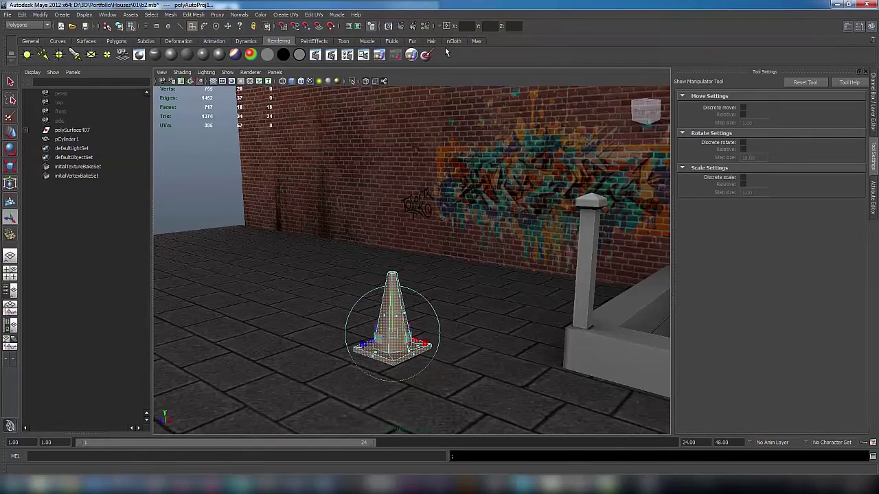
# Open the UV Texture Editor beside the cone and switch to edge selection.
pyautogui.click(476, 41)
pyautogui.click(91, 54)
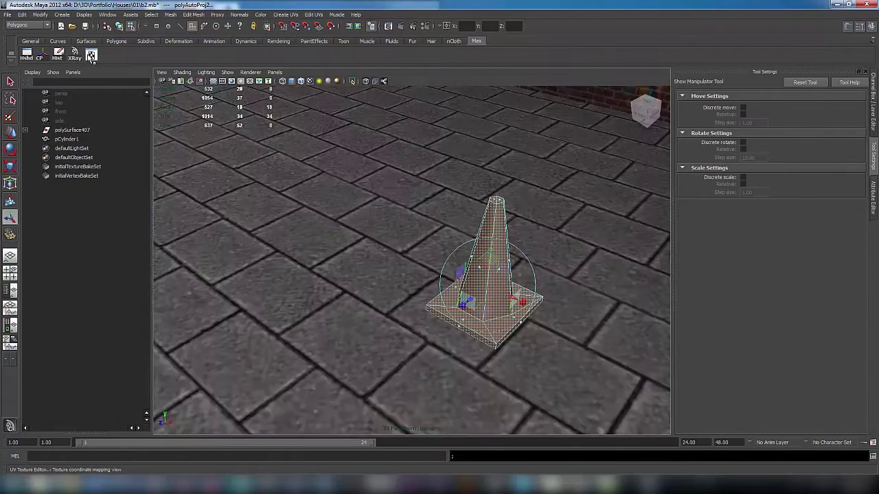
pyautogui.moveTo(296, 94); pyautogui.dragTo(313, 64)
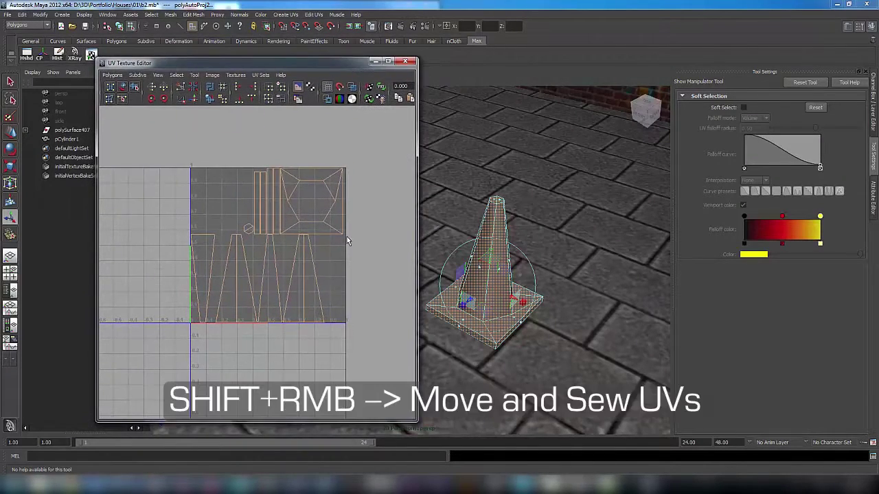
pyautogui.keyDown('shift'); pyautogui.rightClick(347, 236); pyautogui.keyUp('shift')
# Join the separate UV shells of the cone's side faces into one fan with Move and Sew UVs.
pyautogui.click(213, 256)
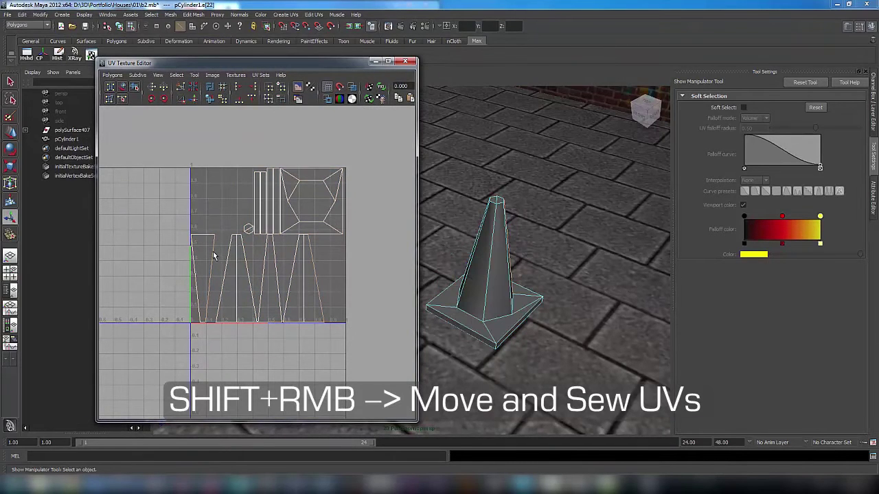
pyautogui.keyDown('shift'); pyautogui.moveTo(219, 257); pyautogui.dragTo(221, 233, button='right'); pyautogui.keyUp('shift')
pyautogui.click(244, 265)
pyautogui.keyDown('shift'); pyautogui.moveTo(246, 263); pyautogui.dragTo(248, 245, button='right'); pyautogui.keyUp('shift')
pyautogui.click(261, 274)
pyautogui.keyDown('shift'); pyautogui.moveTo(261, 273); pyautogui.dragTo(263, 250, button='right'); pyautogui.keyUp('shift')
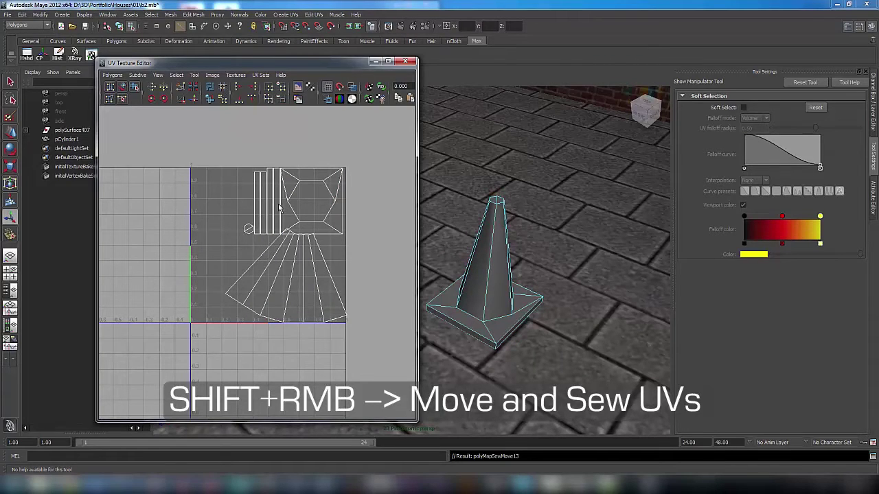
# Attach the base's narrow side strips to the edges of the base's top UV shell with Move and Sew UVs.
pyautogui.click(305, 174)
pyautogui.keyDown('shift'); pyautogui.moveTo(305, 175); pyautogui.dragTo(306, 147, button='right'); pyautogui.keyUp('shift')
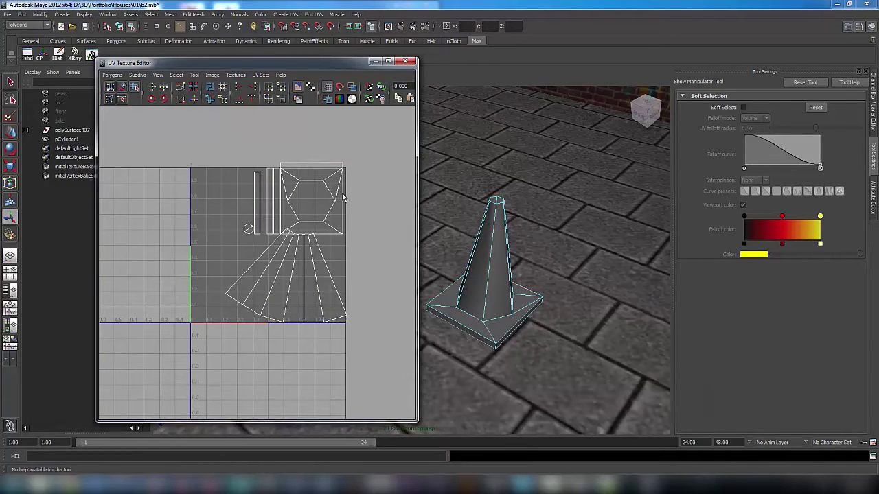
pyautogui.click(343, 195)
pyautogui.keyDown('shift'); pyautogui.moveTo(344, 195); pyautogui.dragTo(347, 174, button='right'); pyautogui.keyUp('shift')
pyautogui.click(330, 234)
pyautogui.keyDown('shift'); pyautogui.moveTo(330, 234); pyautogui.dragTo(331, 218, button='right'); pyautogui.keyUp('shift')
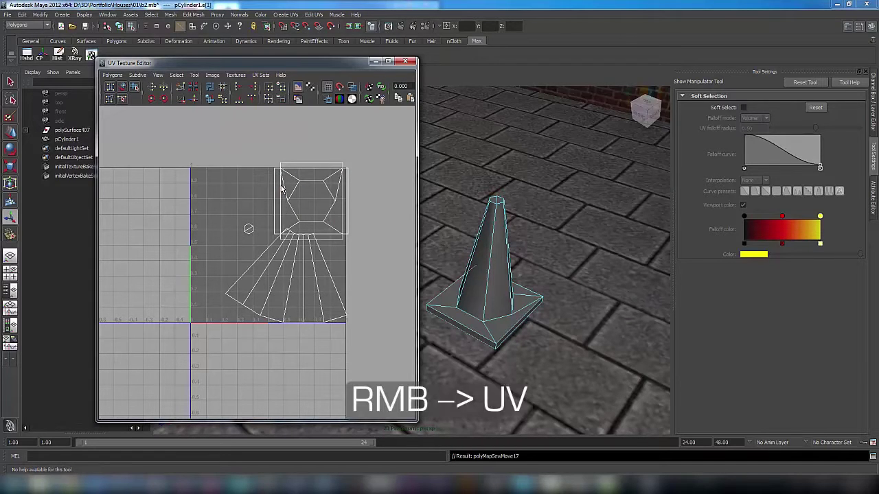
pyautogui.click(292, 191)
# Move the tip's hexagonal UV shell onto the base shell, and shift the base shell to the upper-left corner of the UV square.
pyautogui.moveTo(258, 239); pyautogui.dragTo(253, 229, button='right')
pyautogui.press('w')
pyautogui.moveTo(250, 231); pyautogui.dragTo(298, 201)
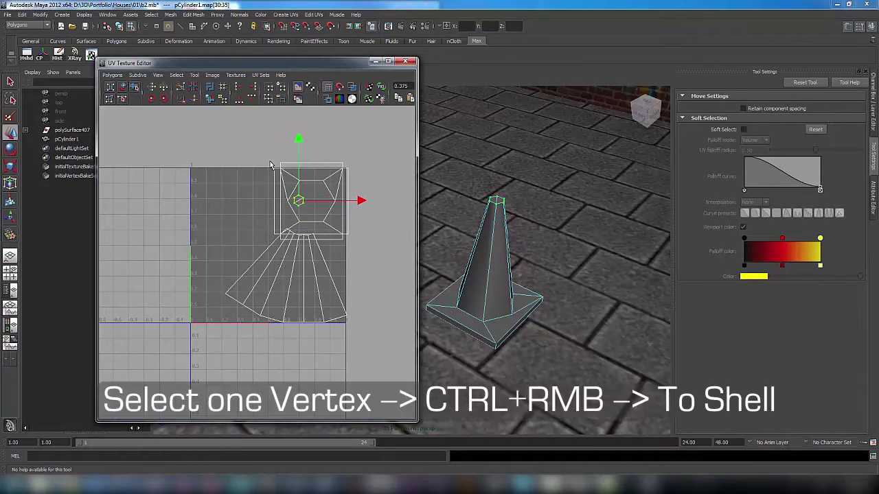
pyautogui.click(298, 184)
pyautogui.keyDown('ctrl'); pyautogui.moveTo(299, 184); pyautogui.dragTo(327, 179, button='right'); pyautogui.keyUp('ctrl')
pyautogui.moveTo(311, 201); pyautogui.dragTo(199, 206)
# Undo the last scaling, select all the UVs and scale every shell down uniformly.
pyautogui.press('r')
pyautogui.hotkey('ctrl', 'z')
pyautogui.moveTo(157, 154); pyautogui.dragTo(359, 338)
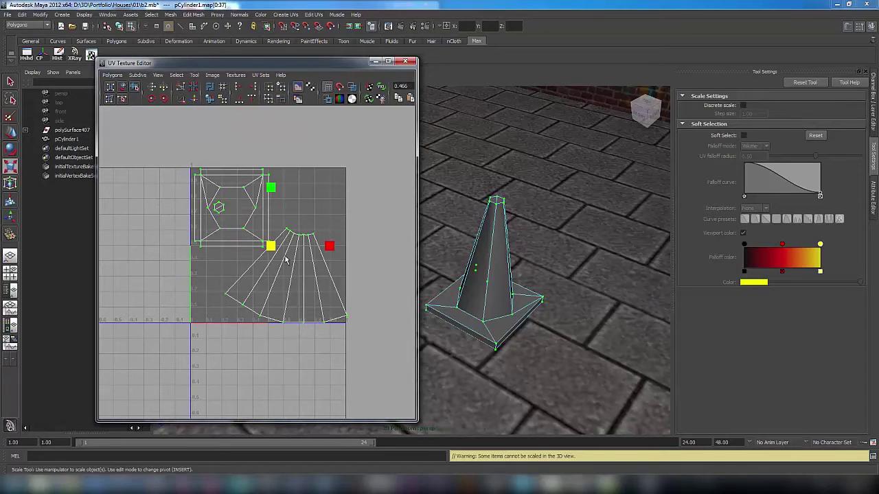
pyautogui.moveTo(271, 251); pyautogui.dragTo(251, 234)
# Straighten the cone fan by aligning its lower row of UVs to minimum V and its upper row to maximum V.
pyautogui.press('w')
pyautogui.click(210, 257)
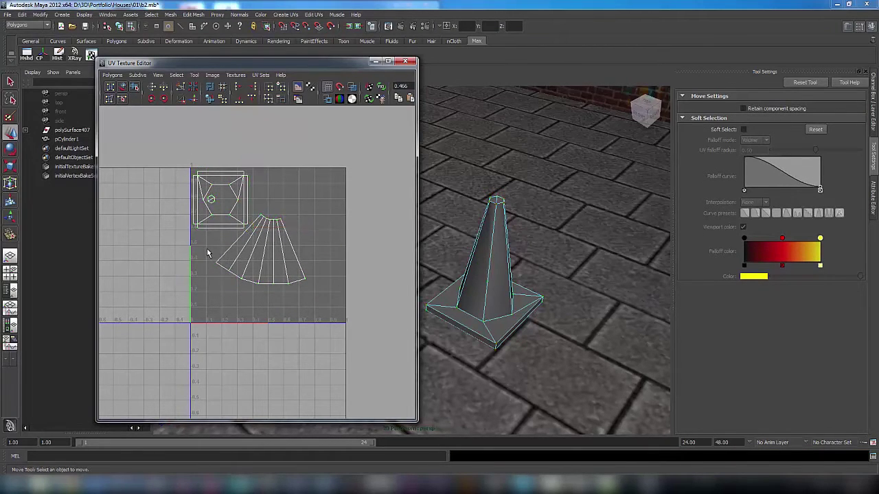
pyautogui.moveTo(208, 253); pyautogui.dragTo(338, 300)
pyautogui.click(239, 100)
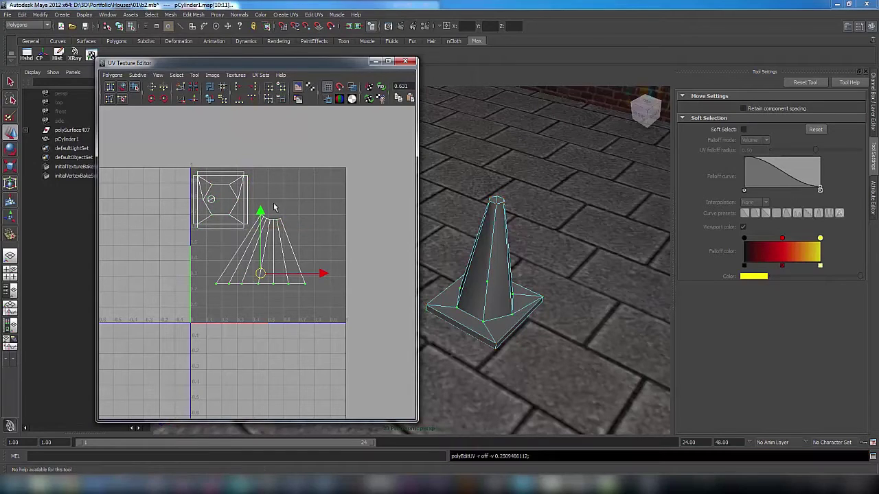
pyautogui.moveTo(303, 211); pyautogui.dragTo(257, 224)
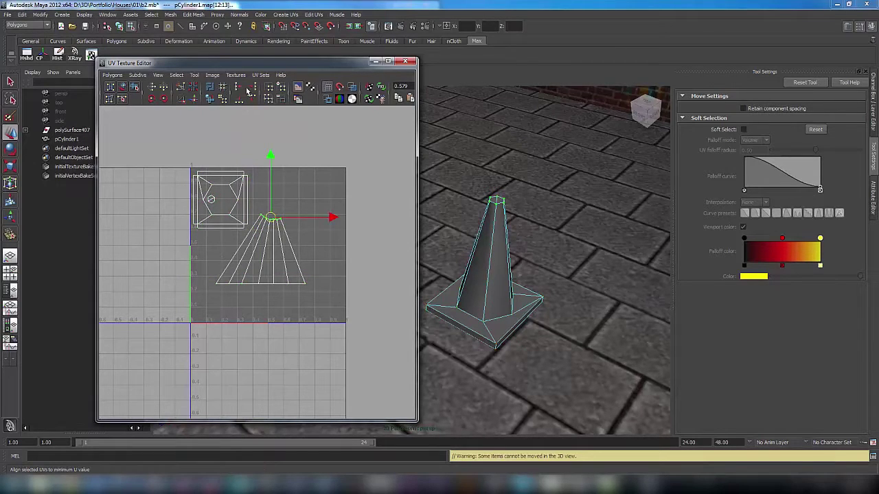
pyautogui.click(252, 100)
# Align the upper and lower UVs of one inner cone edge to the same U value.
pyautogui.click(277, 199)
pyautogui.moveTo(267, 211); pyautogui.dragTo(271, 218)
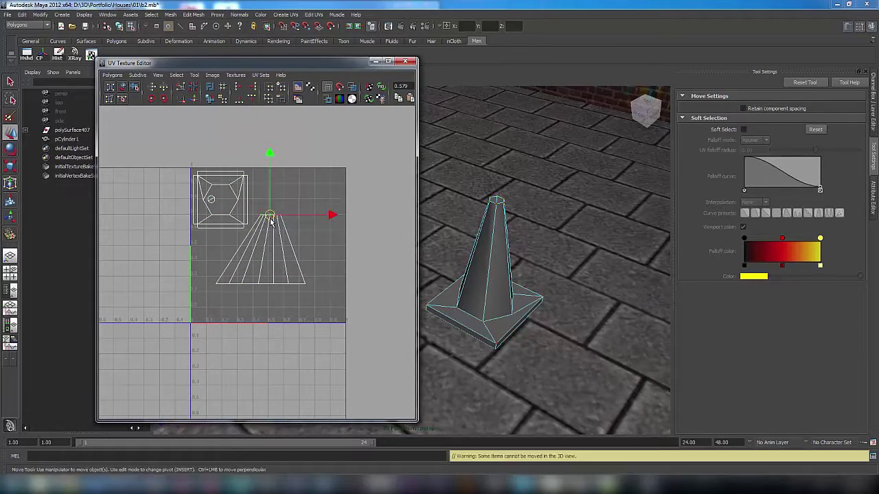
pyautogui.keyDown('shift'); pyautogui.moveTo(256, 281); pyautogui.dragTo(264, 291); pyautogui.keyUp('shift')
pyautogui.click(239, 101)
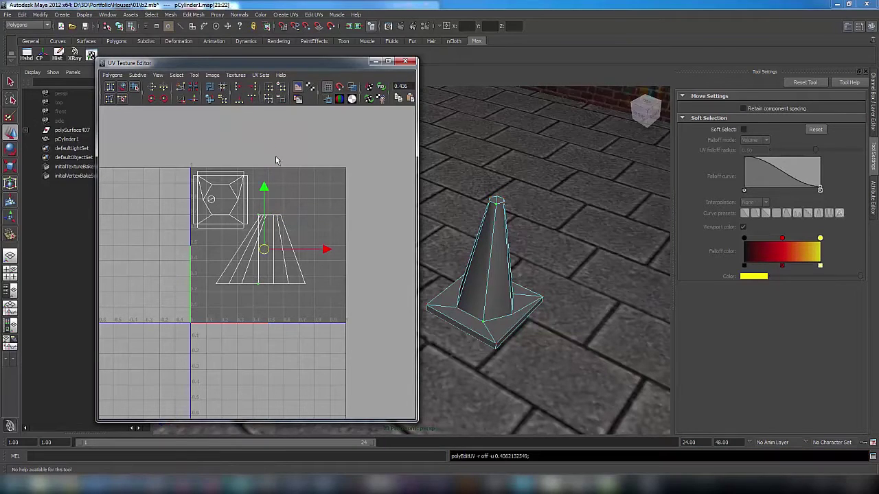
# Reshape the cone's side UV shell into a symmetrical curved fan and place it beside the base shell.
pyautogui.keyDown('shift'); pyautogui.moveTo(256, 208); pyautogui.dragTo(299, 233); pyautogui.keyUp('shift')
pyautogui.keyDown('shift'); pyautogui.moveTo(206, 276); pyautogui.dragTo(321, 298); pyautogui.keyUp('shift')
pyautogui.keyDown('shift'); pyautogui.moveTo(282, 279); pyautogui.dragTo(281, 246, button='right'); pyautogui.keyUp('shift')
pyautogui.moveTo(259, 251); pyautogui.dragTo(292, 219)
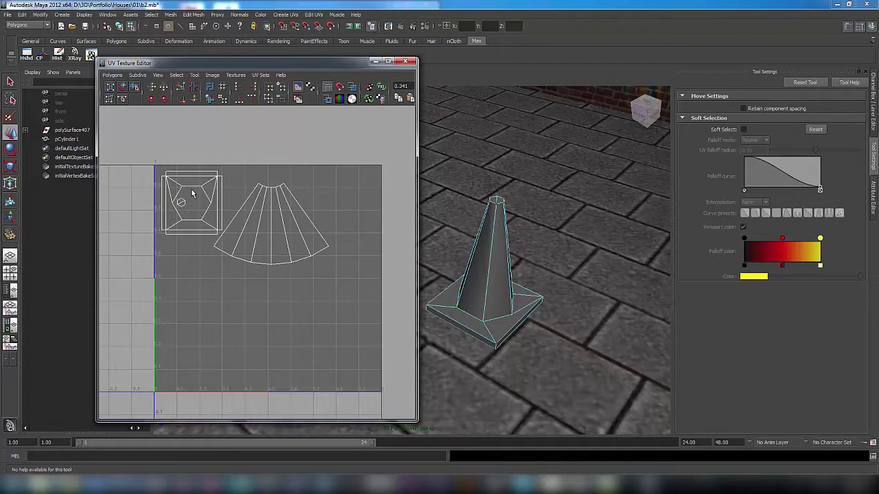
# Select all of the traffic cone's UVs, save the scene and close the UV editor.
pyautogui.scroll(-1, 173, 170)
pyautogui.moveTo(318, 296); pyautogui.dragTo(319, 296)
pyautogui.keyDown('shift'); pyautogui.rightClick(307, 250); pyautogui.keyUp('shift')
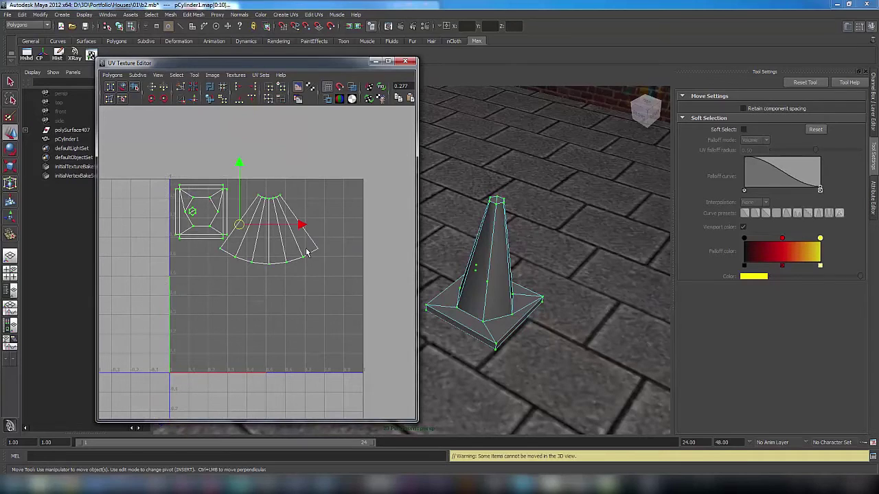
pyautogui.moveTo(147, 166); pyautogui.dragTo(335, 275)
pyautogui.keyDown('shift'); pyautogui.moveTo(306, 261); pyautogui.dragTo(305, 243, button='right'); pyautogui.keyUp('shift')
pyautogui.hotkey('ctrl', 's')
pyautogui.press('q')
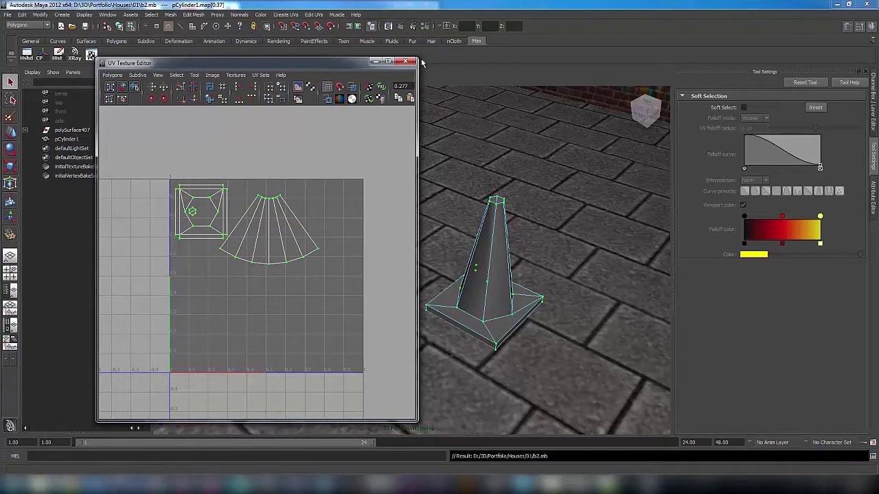
pyautogui.click(410, 61)
# Return the cone to object mode and rename its shape node trafficCone.
pyautogui.keyDown('alt'); pyautogui.moveTo(474, 250); pyautogui.dragTo(452, 255); pyautogui.keyUp('alt')
pyautogui.scroll(-3, 451, 255)
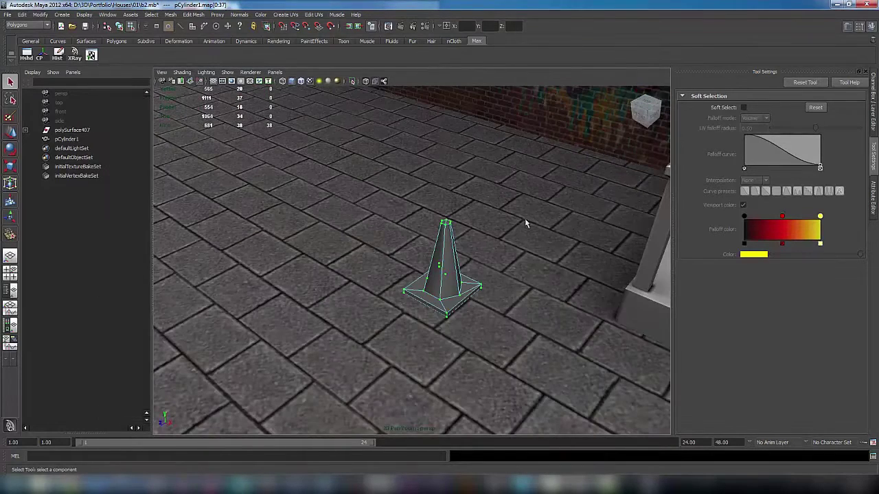
pyautogui.moveTo(447, 293); pyautogui.dragTo(470, 283, button='right')
pyautogui.click(448, 291)
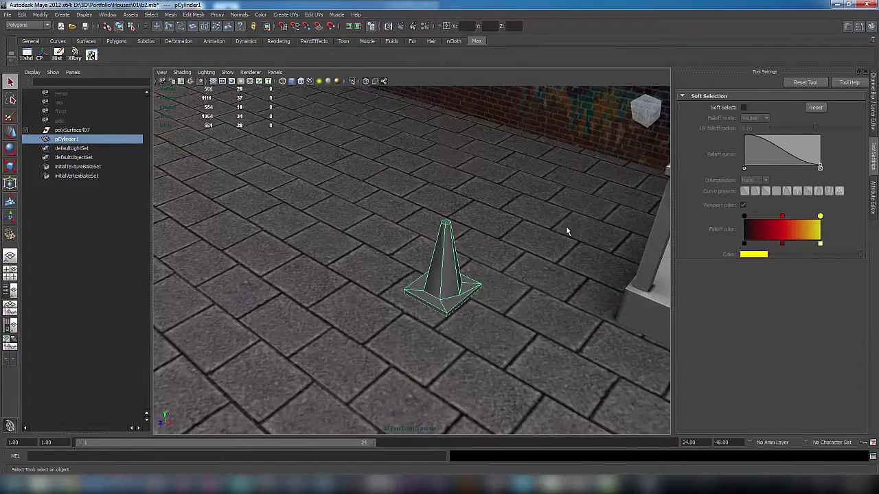
pyautogui.hotkey('ctrl', 'a')
pyautogui.moveTo(796, 122); pyautogui.dragTo(736, 122)
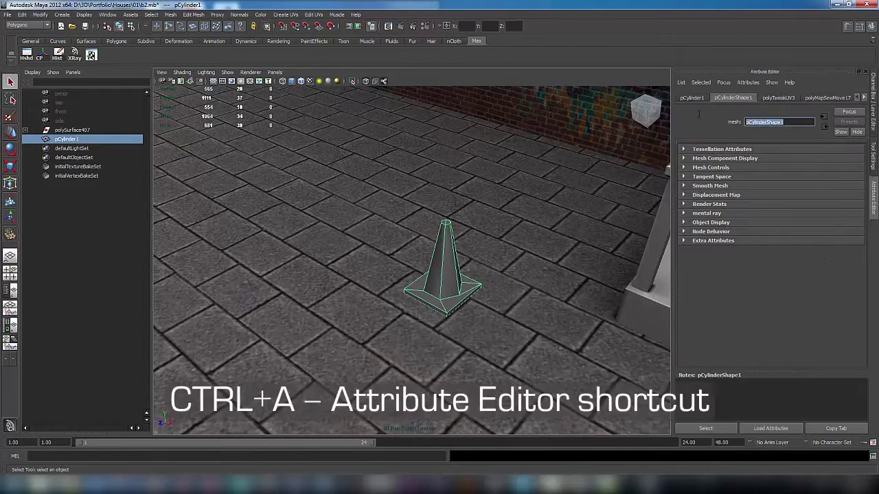
pyautogui.write('trafficCone')
pyautogui.press('Return')
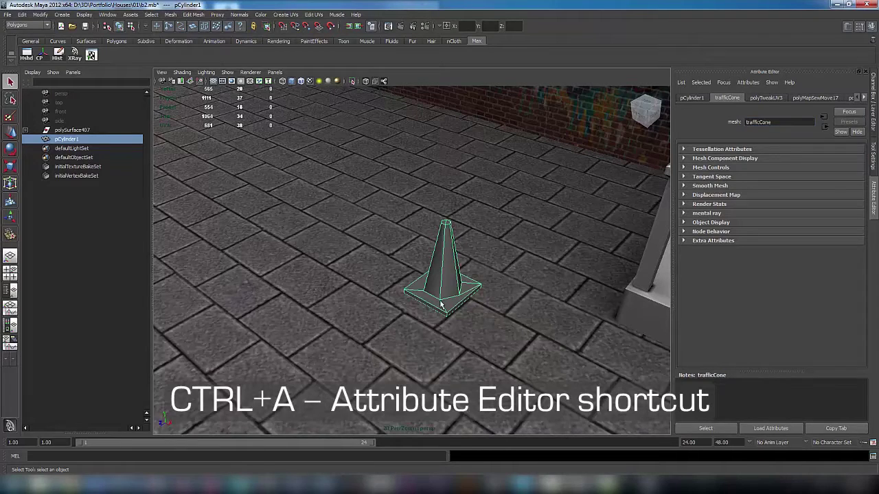
# Move the traffic cone farther back across the pavement to clear space for another prop.
pyautogui.press('w')
pyautogui.moveTo(471, 330); pyautogui.dragTo(263, 214, button='middle')
pyautogui.keyDown('shift'); pyautogui.rightClick(423, 286); pyautogui.keyUp('shift')
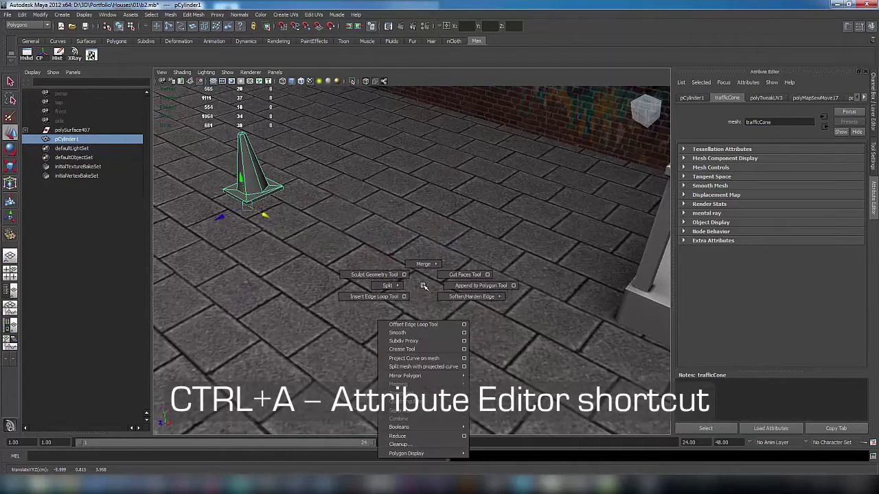
pyautogui.click(424, 286)
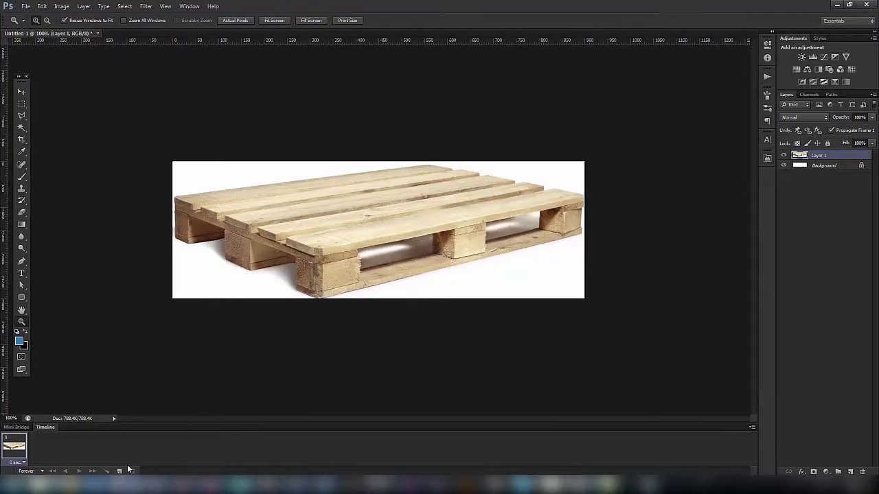
# Switch back to Maya, create a polygon cube and place it on the pavement beside the traffic cone.
pyautogui.moveTo(382, 486)
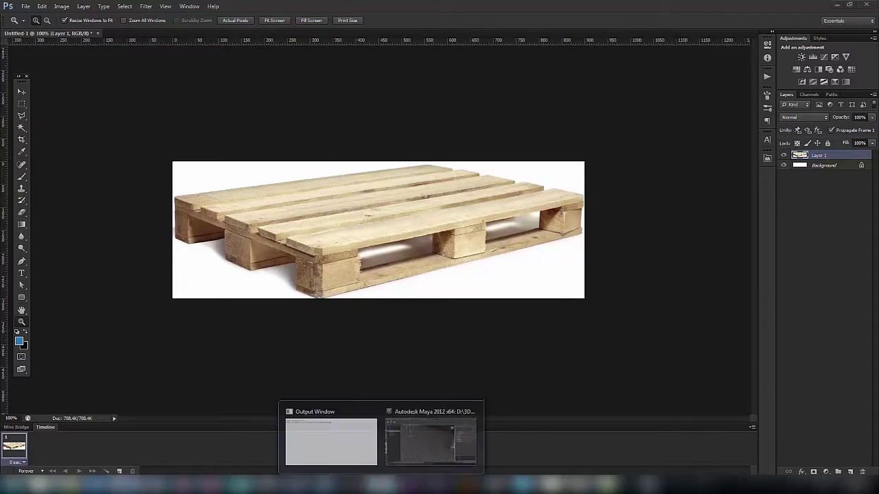
pyautogui.click(406, 444)
pyautogui.click(432, 283)
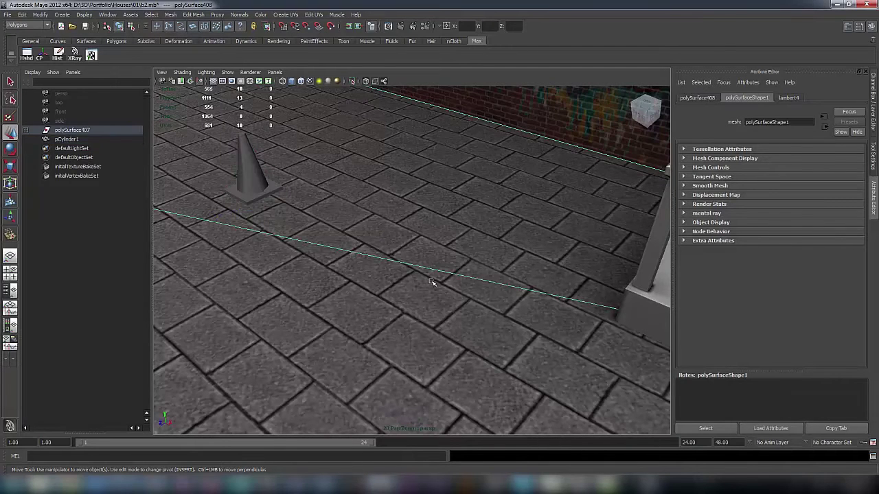
pyautogui.keyDown('shift'); pyautogui.rightClick(432, 282); pyautogui.keyUp('shift')
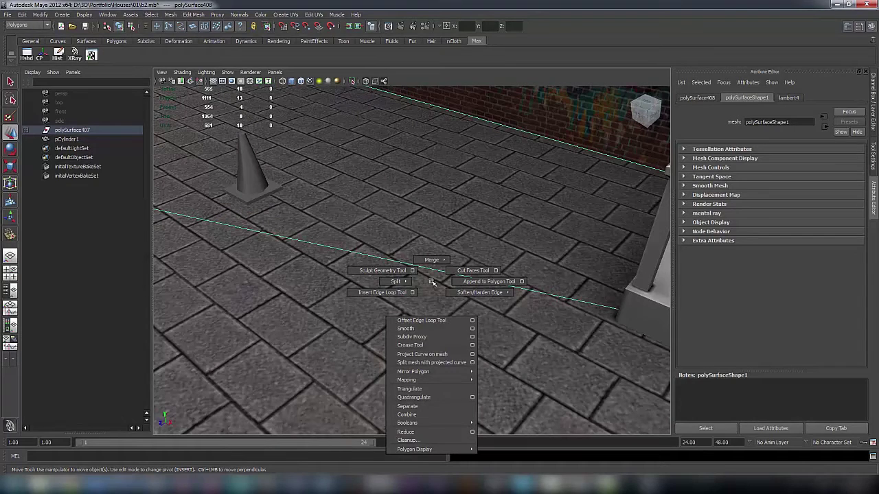
pyautogui.keyDown('shift'); pyautogui.click(456, 220); pyautogui.keyUp('shift')
pyautogui.keyDown('shift'); pyautogui.rightClick(449, 237); pyautogui.keyUp('shift')
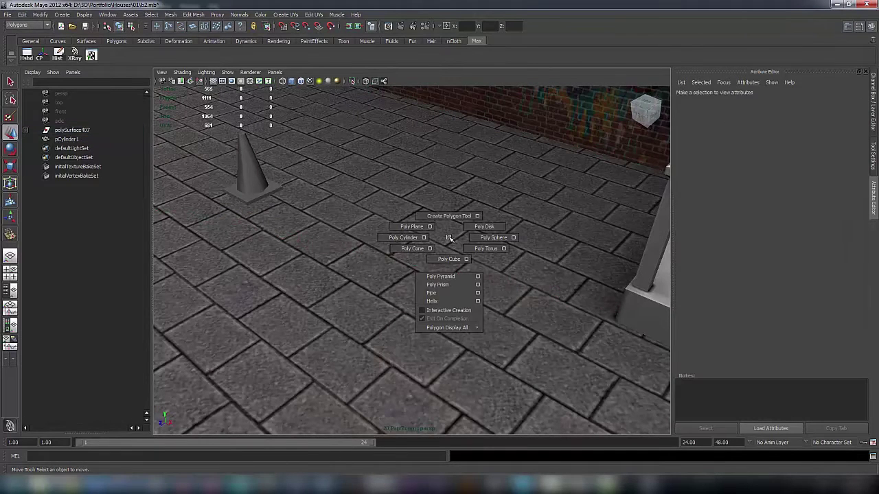
pyautogui.keyDown('shift'); pyautogui.moveTo(447, 237); pyautogui.dragTo(441, 257, button='right'); pyautogui.keyUp('shift')
pyautogui.scroll(-4, 537, 308)
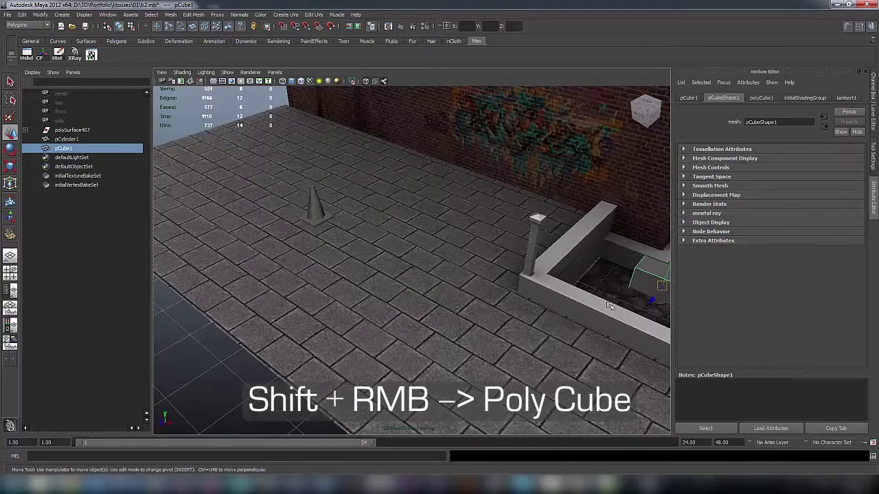
pyautogui.moveTo(664, 288); pyautogui.dragTo(400, 188)
pyautogui.scroll(5, 392, 237)
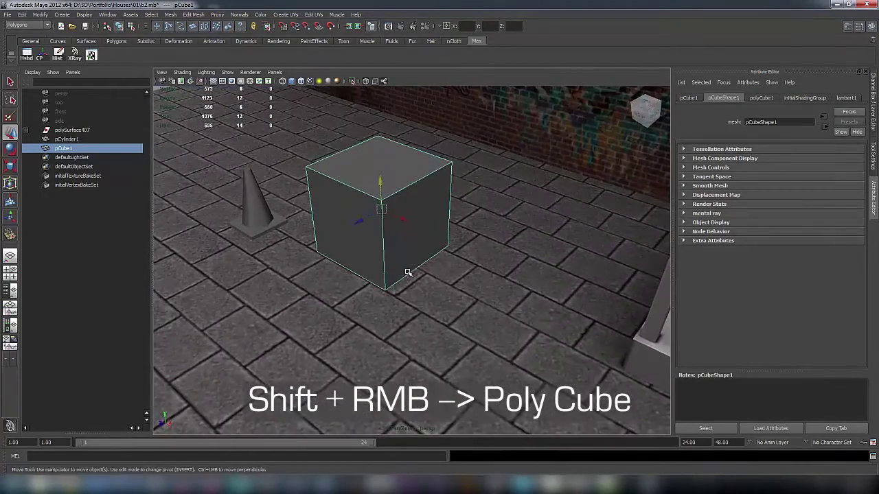
# Scale the cube into a long, thin, flat plank and lower it onto the pavement.
pyautogui.press('r')
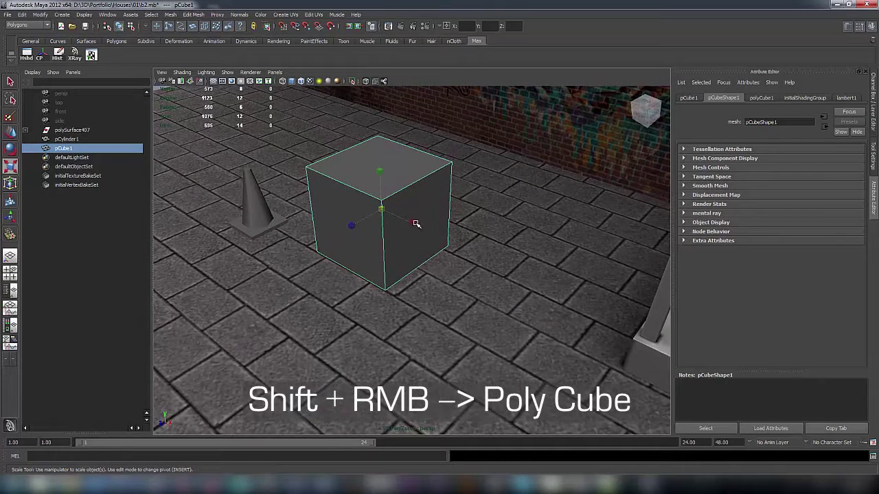
pyautogui.moveTo(416, 224); pyautogui.dragTo(366, 225)
pyautogui.moveTo(382, 175); pyautogui.dragTo(387, 192)
pyautogui.press('w')
pyautogui.moveTo(358, 223); pyautogui.dragTo(391, 287)
pyautogui.press('r')
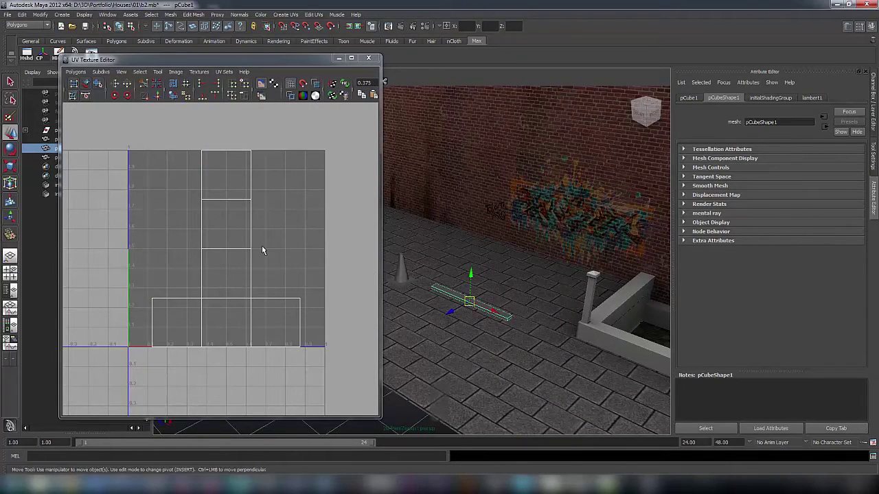
# Show the plank's UVs together with the cone's, select the plank's whole UV shell and unfold it to real proportions.
pyautogui.moveTo(262, 250)
pyautogui.keyDown('shift'); pyautogui.mouseDown(button='right')
pyautogui.moveTo(276, 251)
pyautogui.moveTo(259, 246)
pyautogui.moveTo(271, 246)
pyautogui.mouseUp(button='right'); pyautogui.keyUp('shift')
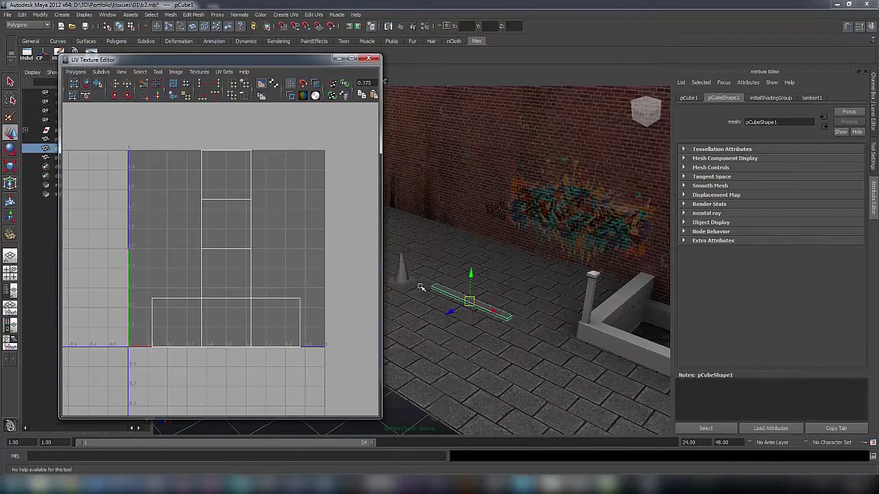
pyautogui.keyDown('shift'); pyautogui.click(403, 274); pyautogui.keyUp('shift')
pyautogui.scroll(1, 259, 267)
pyautogui.scroll(-1, 241, 272)
pyautogui.moveTo(153, 300); pyautogui.dragTo(187, 300, button='right')
pyautogui.moveTo(146, 289); pyautogui.dragTo(161, 304)
pyautogui.keyDown('ctrl'); pyautogui.moveTo(170, 305); pyautogui.dragTo(223, 273, button='right'); pyautogui.keyUp('ctrl')
pyautogui.scroll(-8, 229, 274)
pyautogui.press('r')
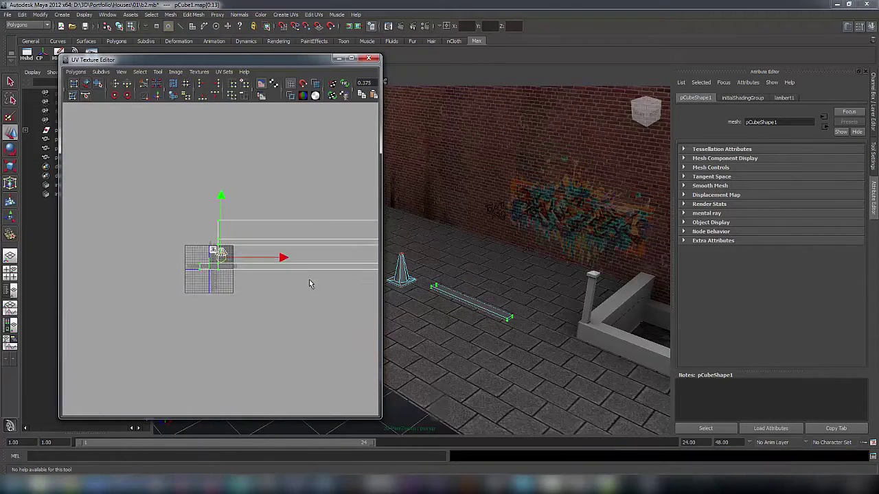
# Scale the plank's UV shell down and place it inside the UV square beneath the cone's shells.
pyautogui.keyDown('alt'); pyautogui.moveTo(316, 248); pyautogui.dragTo(278, 254, button='middle'); pyautogui.keyUp('alt')
pyautogui.moveTo(288, 252); pyautogui.dragTo(189, 273)
pyautogui.press('w')
pyautogui.scroll(8, 184, 276)
pyautogui.keyDown('alt'); pyautogui.moveTo(182, 277); pyautogui.dragTo(378, 230, button='middle'); pyautogui.keyUp('alt')
pyautogui.press('r')
pyautogui.moveTo(278, 269); pyautogui.dragTo(241, 246)
pyautogui.press('w')
pyautogui.scroll(3, 242, 249)
pyautogui.press('r')
pyautogui.moveTo(243, 251); pyautogui.dragTo(229, 230, button='middle')
pyautogui.press('w')
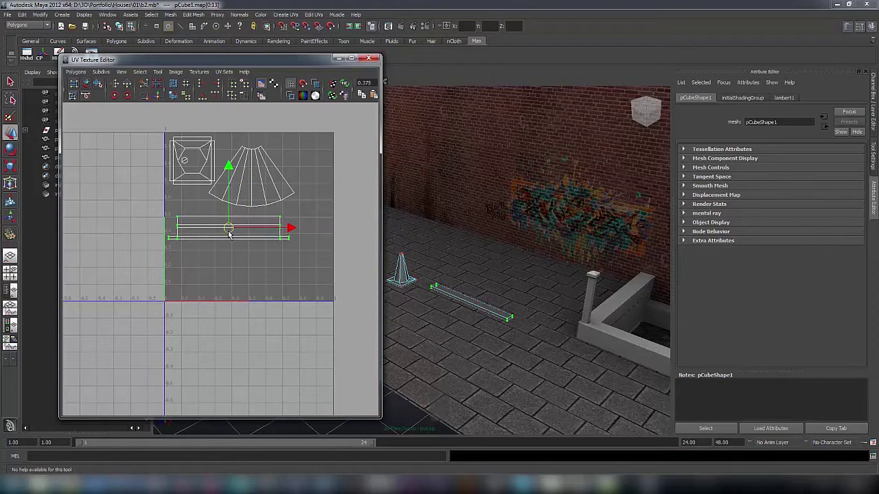
# Shrink the plank's UV shell slightly and shift it toward the left edge of the UV square.
pyautogui.scroll(2, 228, 235)
pyautogui.press('r')
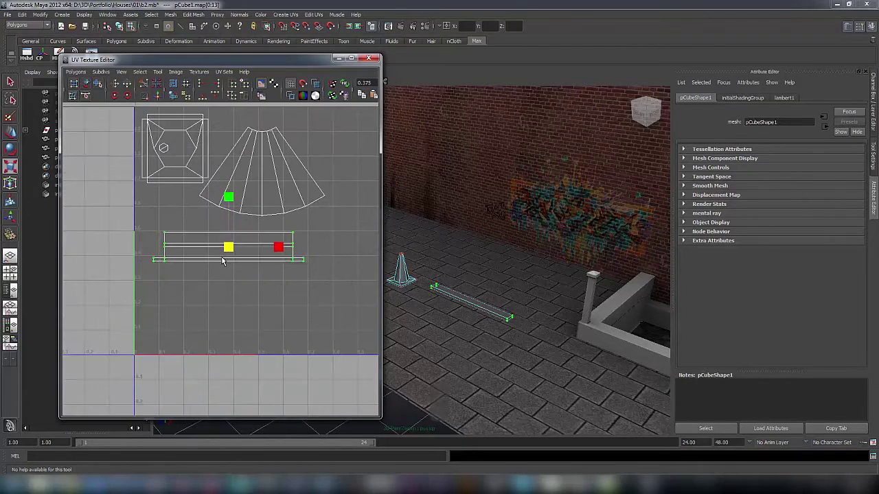
pyautogui.press('w')
pyautogui.moveTo(229, 252); pyautogui.dragTo(211, 245, button='middle')
pyautogui.moveTo(210, 242); pyautogui.dragTo(211, 241)
pyautogui.keyDown('alt'); pyautogui.moveTo(283, 215); pyautogui.dragTo(270, 240, button='middle'); pyautogui.keyUp('alt')
# Select the traffic cone's UV shells and scale them down toward the upper-left corner of the UV square.
pyautogui.click(266, 170)
pyautogui.keyDown('ctrl'); pyautogui.moveTo(268, 171); pyautogui.dragTo(285, 161, button='right'); pyautogui.keyUp('ctrl')
pyautogui.press('r')
pyautogui.moveTo(219, 190); pyautogui.dragTo(201, 178)
pyautogui.press('w')
pyautogui.moveTo(281, 307); pyautogui.dragTo(280, 305)
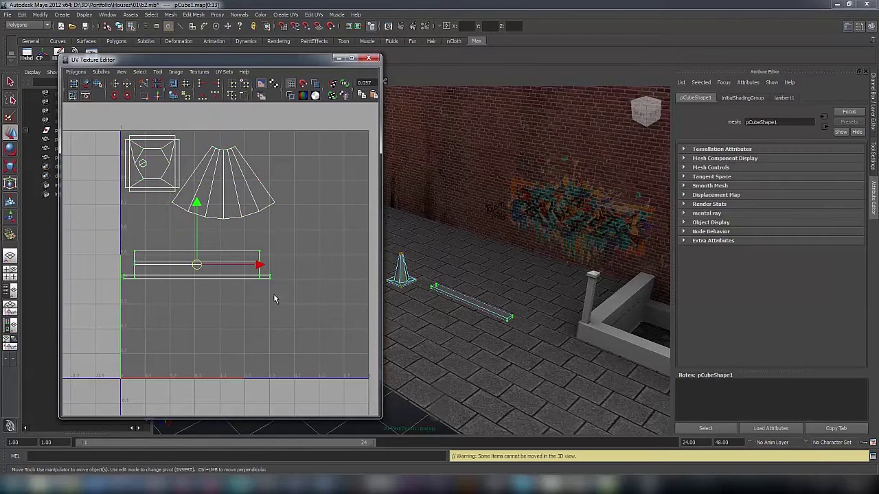
# Enlarge the plank's UV shell slightly and move it up just beneath the cone's fan shell.
pyautogui.press('r')
pyautogui.moveTo(197, 265); pyautogui.dragTo(210, 246)
pyautogui.press('w')
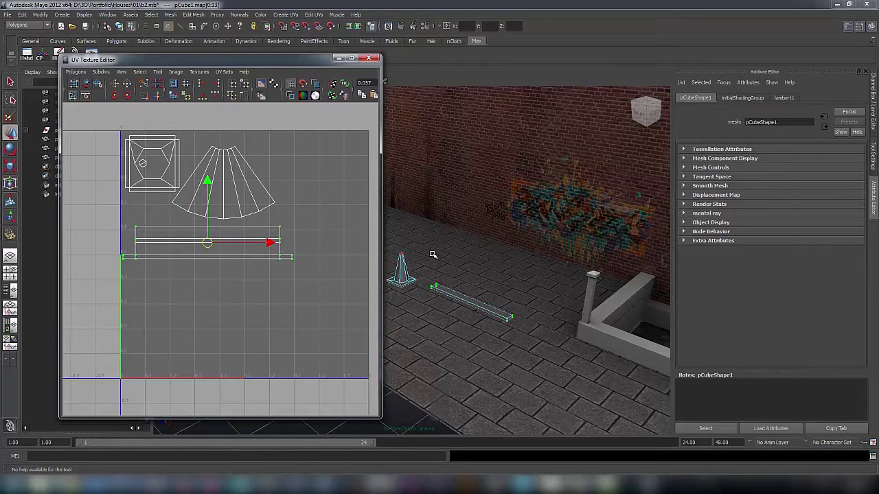
# Return to object mode, select only the plank and save the scene.
pyautogui.moveTo(434, 255); pyautogui.dragTo(453, 245, button='right')
pyautogui.click(449, 290)
pyautogui.click(455, 296)
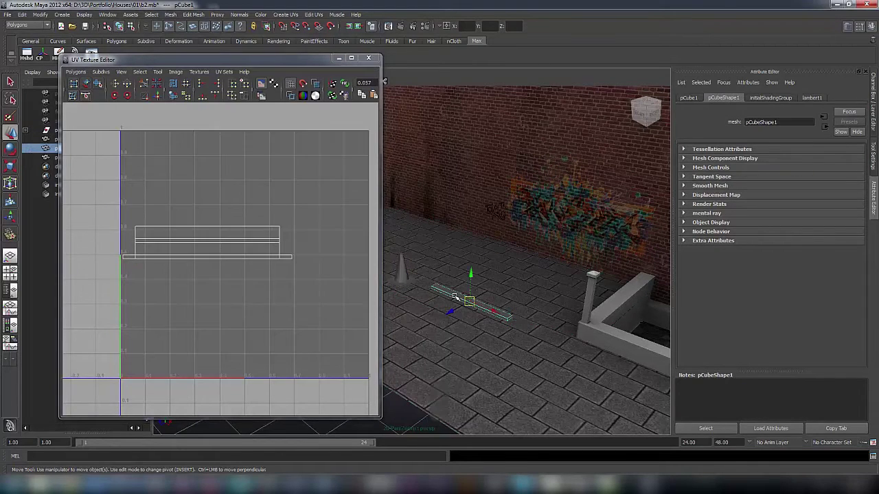
pyautogui.hotkey('ctrl', 's')
pyautogui.press('q')
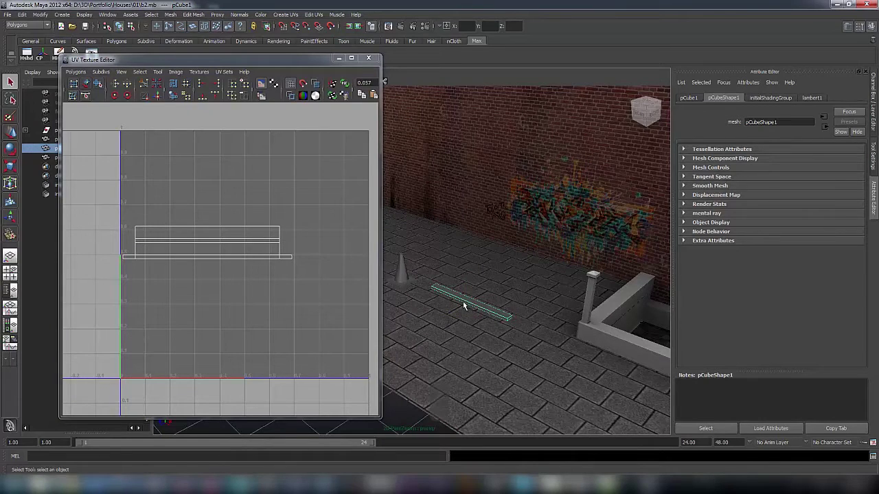
# Examine the UV layouts of the traffic cone and the plank together.
pyautogui.keyDown('alt'); pyautogui.moveTo(424, 278); pyautogui.dragTo(417, 266); pyautogui.keyUp('alt')
pyautogui.keyDown('alt'); pyautogui.moveTo(474, 279); pyautogui.dragTo(495, 270, button='middle'); pyautogui.keyUp('alt')
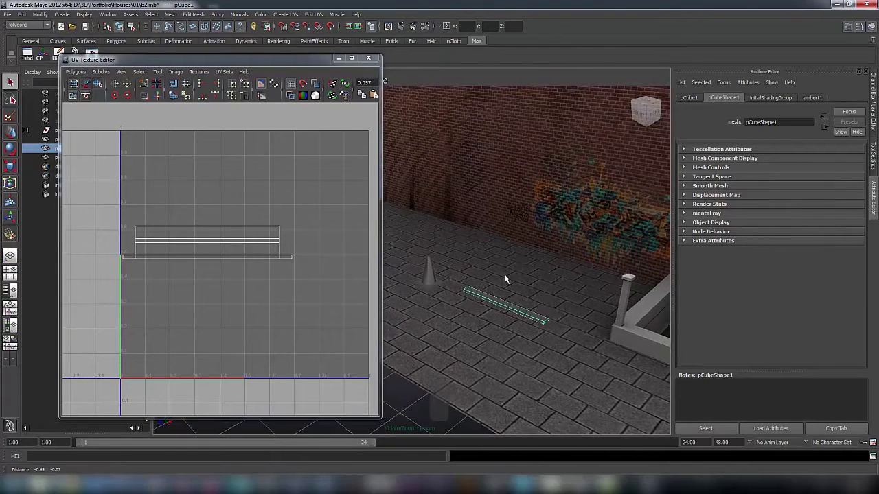
pyautogui.keyDown('shift'); pyautogui.click(435, 267); pyautogui.keyUp('shift')
pyautogui.keyDown('shift'); pyautogui.click(428, 266); pyautogui.keyUp('shift')
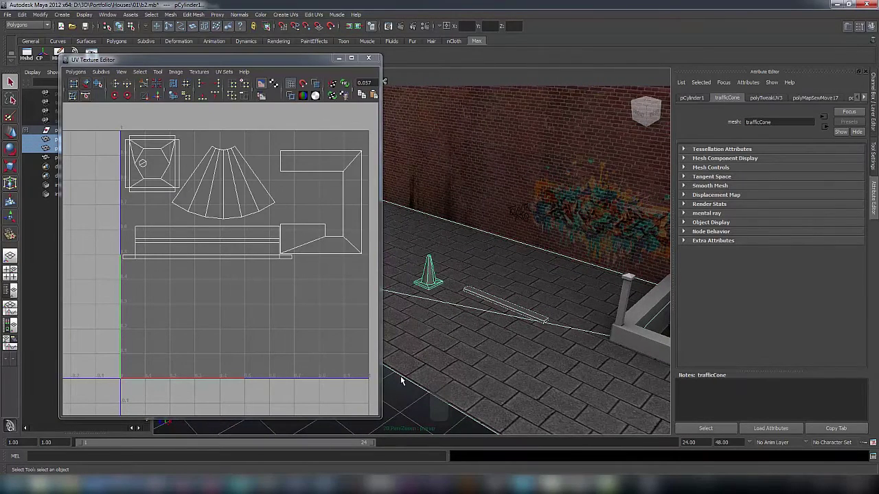
pyautogui.click(403, 380)
pyautogui.click(428, 279)
pyautogui.keyDown('shift'); pyautogui.click(500, 304); pyautogui.keyUp('shift')
pyautogui.scroll(4, 517, 292)
pyautogui.keyDown('alt'); pyautogui.moveTo(518, 293); pyautogui.dragTo(519, 312); pyautogui.keyUp('alt')
pyautogui.click(353, 412)
# Freeze the transformations of the traffic cone.
pyautogui.click(429, 296)
pyautogui.click(40, 14)
pyautogui.click(50, 46)
pyautogui.click(51, 15)
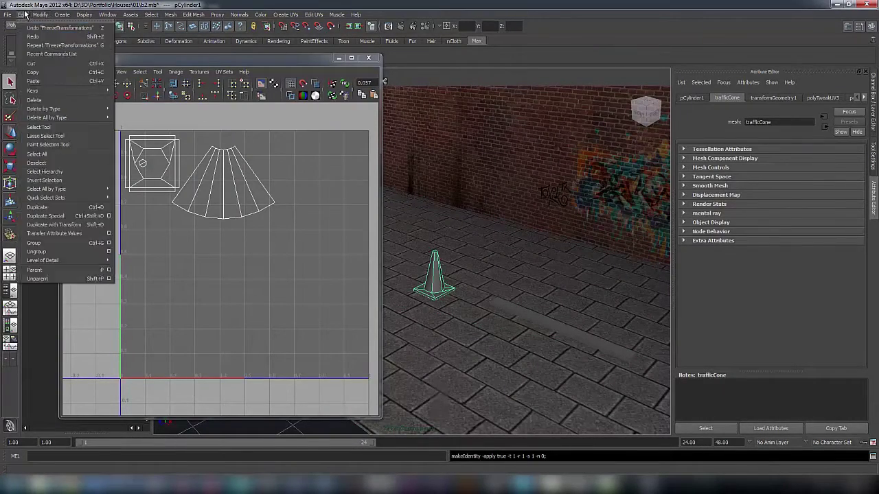
pyautogui.click(34, 9)
# Duplicate the plank and move the copy sideways so it lies parallel with a narrow gap.
pyautogui.keyDown('alt'); pyautogui.moveTo(474, 302); pyautogui.dragTo(494, 308); pyautogui.keyUp('alt')
pyautogui.scroll(-5, 493, 307)
pyautogui.click(471, 288)
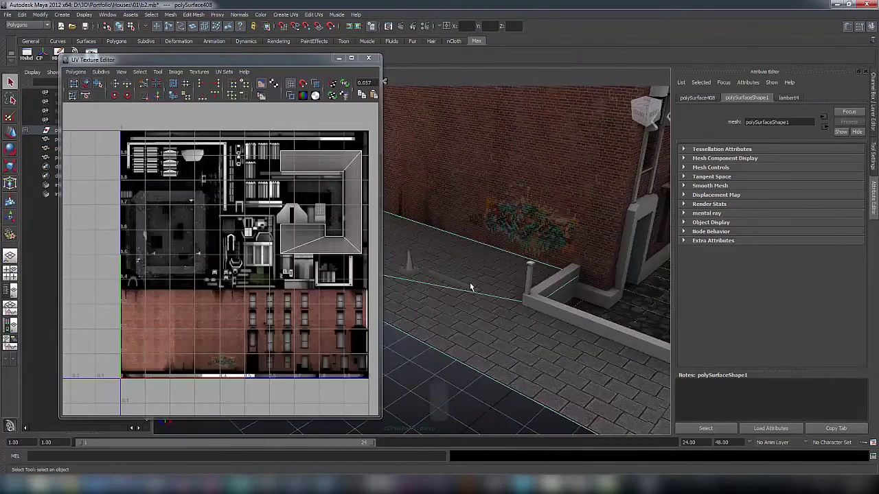
pyautogui.click(458, 281)
pyautogui.scroll(3, 448, 288)
pyautogui.moveTo(447, 288)
pyautogui.keyDown('alt'); pyautogui.mouseDown(button='middle')
pyautogui.moveTo(493, 324)
pyautogui.moveTo(479, 304)
pyautogui.moveTo(450, 296)
pyautogui.mouseUp(button='middle'); pyautogui.keyUp('alt')
pyautogui.scroll(2, 493, 324)
pyautogui.scroll(3, 449, 296)
pyautogui.scroll(2, 498, 320)
pyautogui.keyDown('alt'); pyautogui.moveTo(499, 320); pyautogui.dragTo(517, 344, button='middle'); pyautogui.keyUp('alt')
pyautogui.hotkey('ctrl', 'd')
pyautogui.press('w')
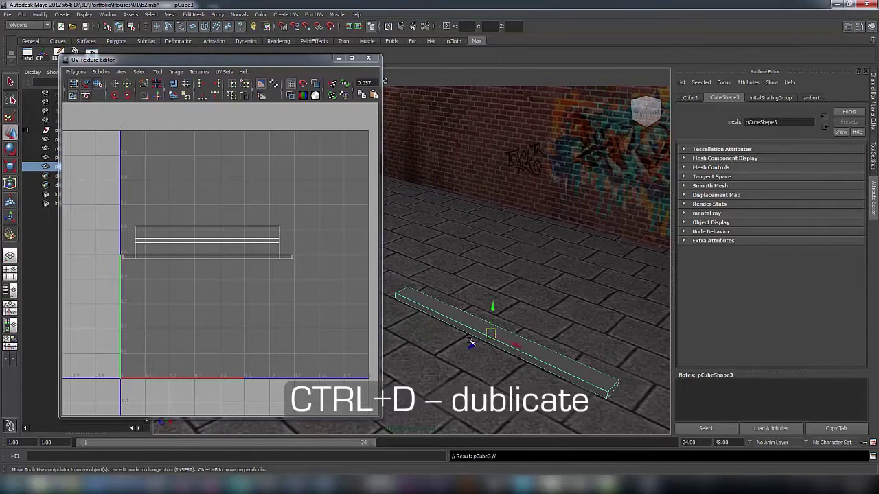
pyautogui.moveTo(474, 343); pyautogui.dragTo(517, 336)
# Make further plank copies and space them evenly to form a row of five parallel planks.
pyautogui.hotkey('ctrl', 'd')
pyautogui.hotkey('ctrl', 'd')
pyautogui.click(484, 340)
pyautogui.click(464, 351)
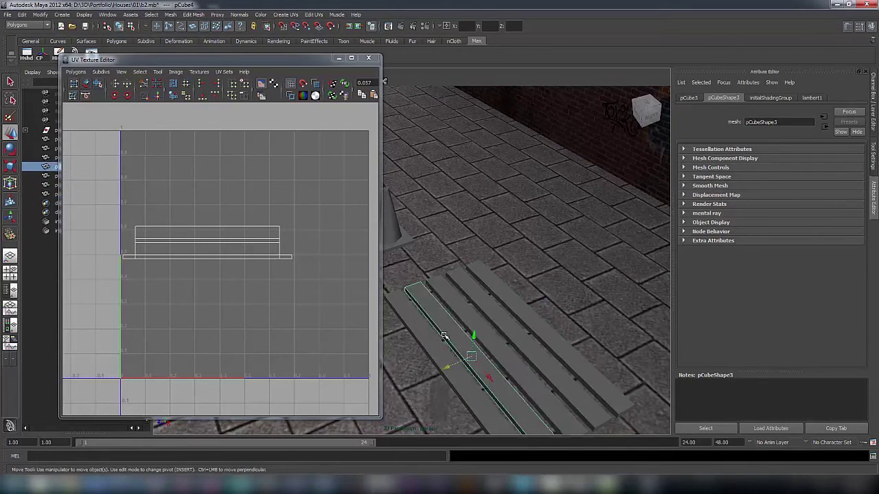
# Move the second plank's UV shell down directly below the first plank's shell.
pyautogui.moveTo(282, 265); pyautogui.dragTo(308, 262, button='right')
pyautogui.moveTo(107, 277); pyautogui.dragTo(108, 278)
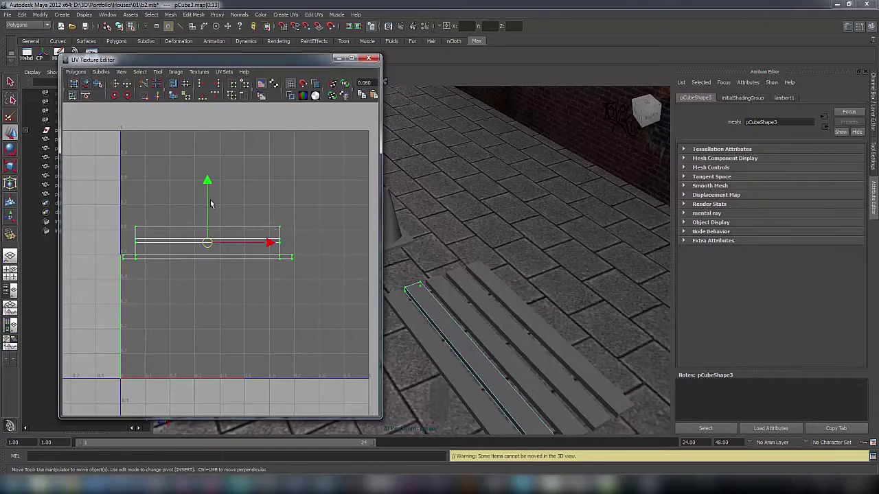
pyautogui.moveTo(205, 184); pyautogui.dragTo(209, 219)
pyautogui.click(461, 308)
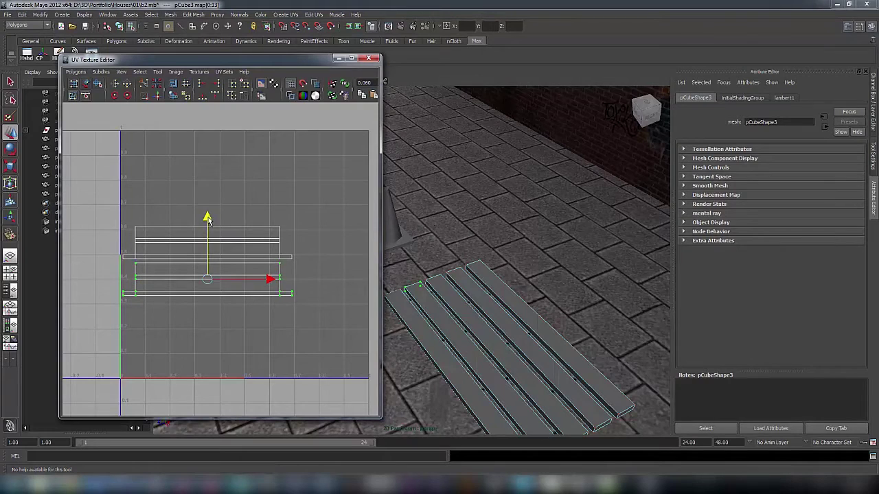
# Move the third and fourth planks' UV shells down into successive rows beneath the second plank's shell.
pyautogui.click(427, 283)
pyautogui.keyDown('ctrl'); pyautogui.moveTo(263, 243); pyautogui.dragTo(295, 238, button='right'); pyautogui.keyUp('ctrl')
pyautogui.moveTo(209, 191); pyautogui.dragTo(213, 255)
pyautogui.click(447, 273)
pyautogui.keyDown('ctrl'); pyautogui.moveTo(226, 243); pyautogui.dragTo(252, 234, button='right'); pyautogui.keyUp('ctrl')
pyautogui.moveTo(207, 199); pyautogui.dragTo(213, 289)
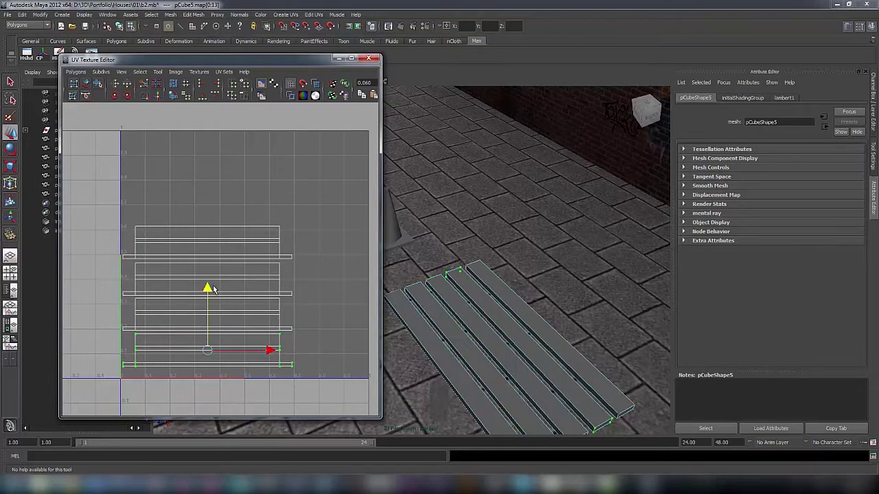
# Move the fifth plank's UV shell down beneath the fourth plank's shell.
pyautogui.click(465, 267)
pyautogui.moveTo(254, 245); pyautogui.dragTo(278, 268, button='right')
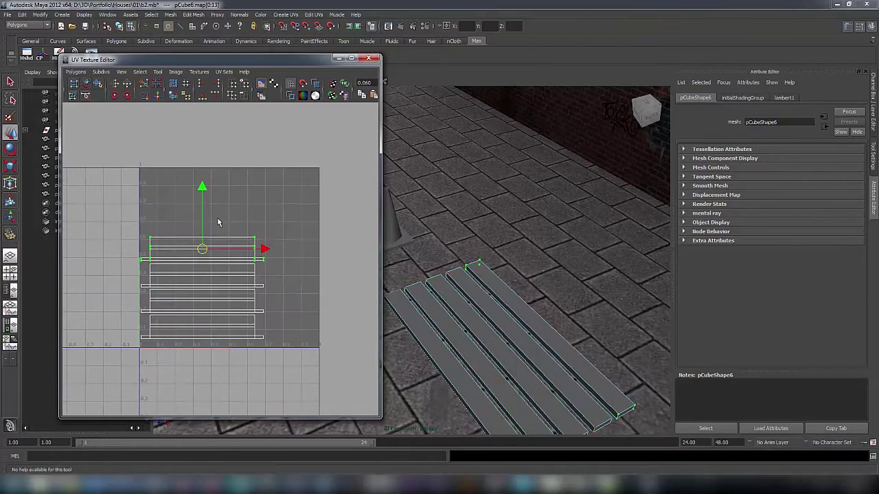
pyautogui.moveTo(202, 188); pyautogui.dragTo(203, 293)
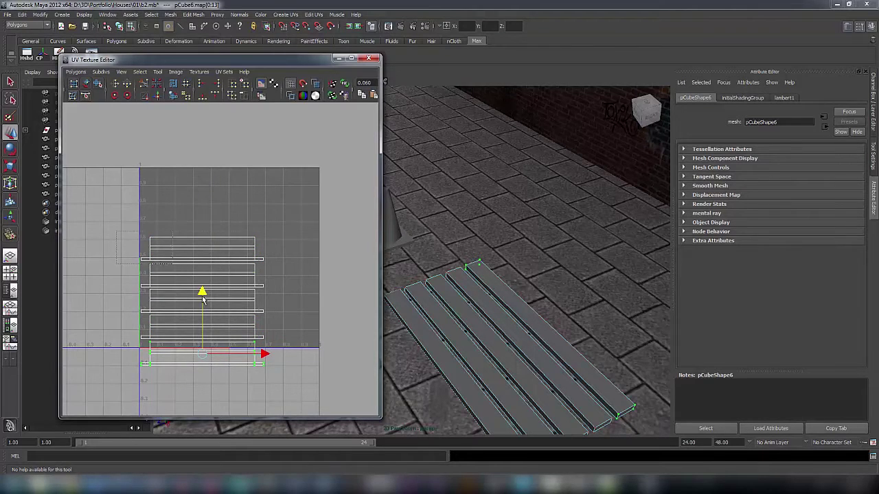
# Scale down all five planks' UV shells together and place them inside the UV square beneath the cone's shells.
pyautogui.moveTo(222, 323); pyautogui.dragTo(286, 388)
pyautogui.press('r')
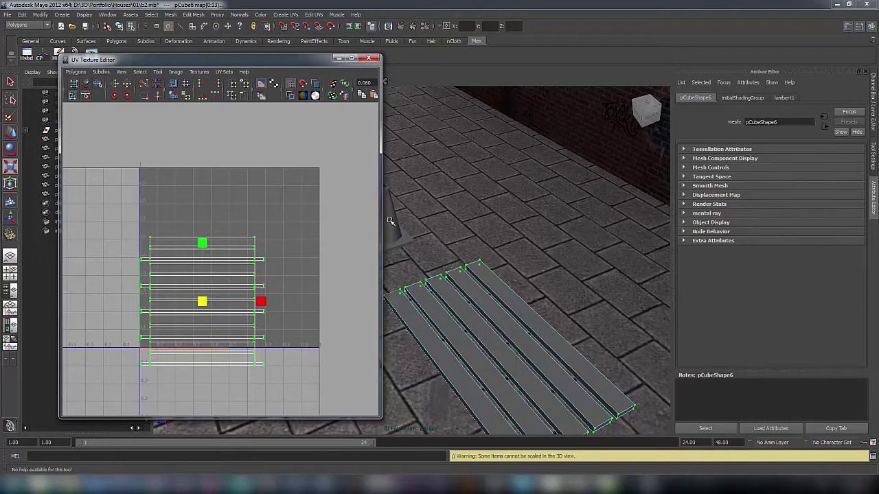
pyautogui.moveTo(203, 311); pyautogui.dragTo(202, 284)
pyautogui.press('w')
pyautogui.moveTo(252, 295); pyautogui.dragTo(243, 295)
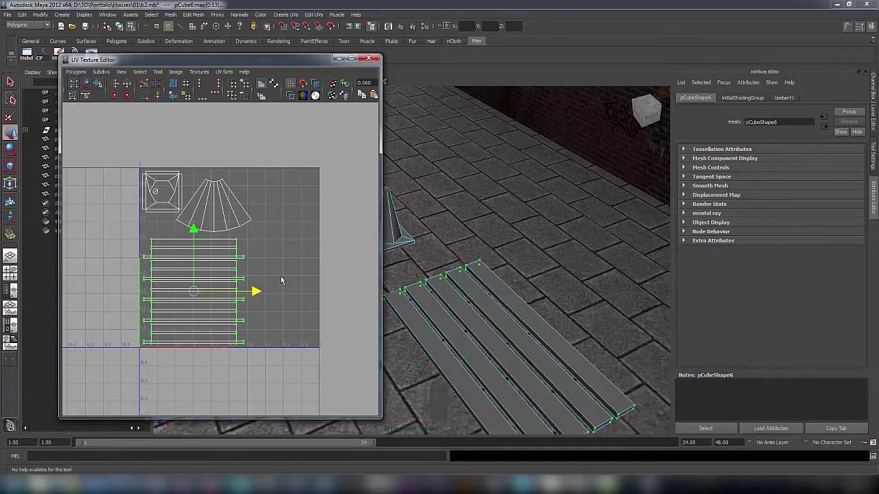
pyautogui.click(280, 275)
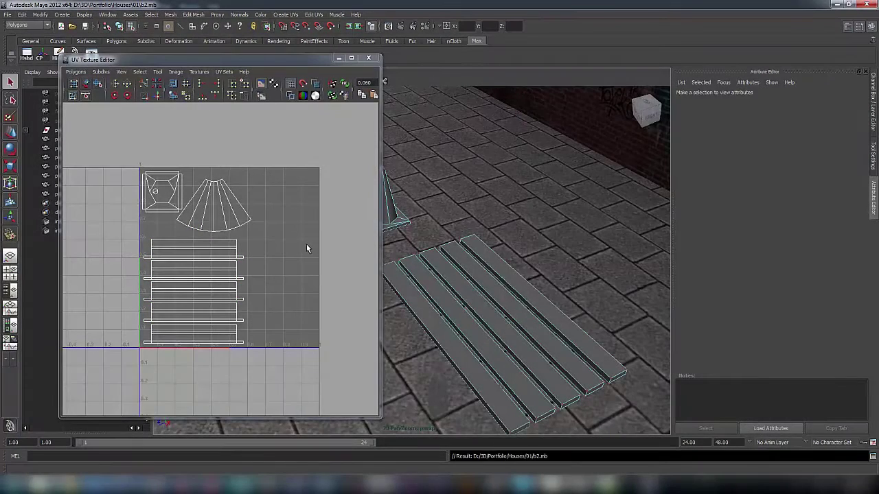
# Return to object mode and scale the planks individually across their width so they vary slightly.
pyautogui.keyDown('alt'); pyautogui.moveTo(476, 320); pyautogui.dragTo(500, 328); pyautogui.keyUp('alt')
pyautogui.rightClick(508, 300)
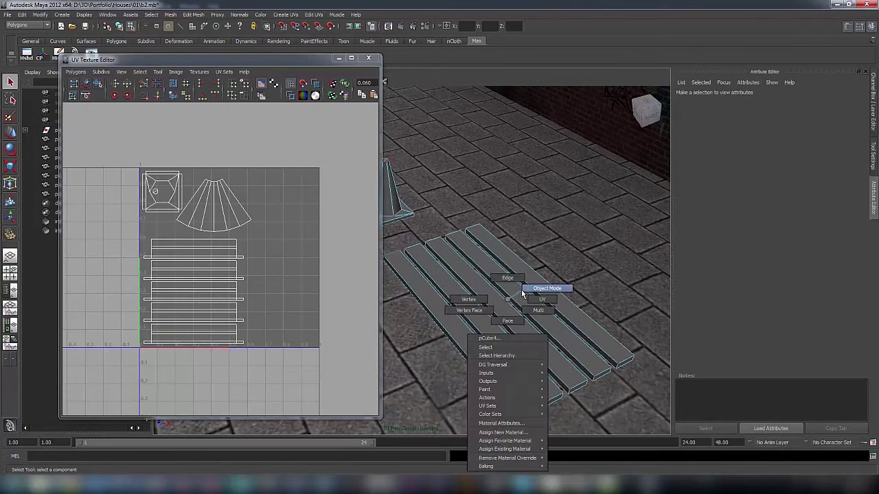
pyautogui.click(522, 294)
pyautogui.click(462, 300)
pyautogui.press('r')
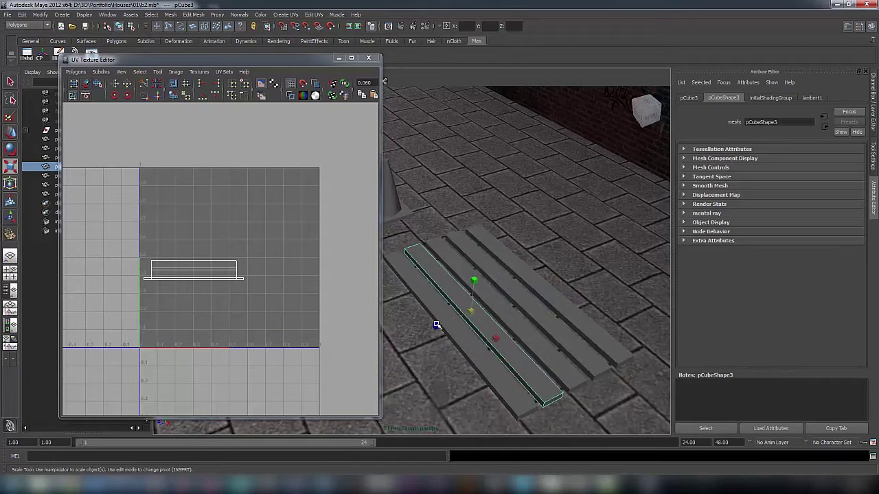
pyautogui.click(441, 326)
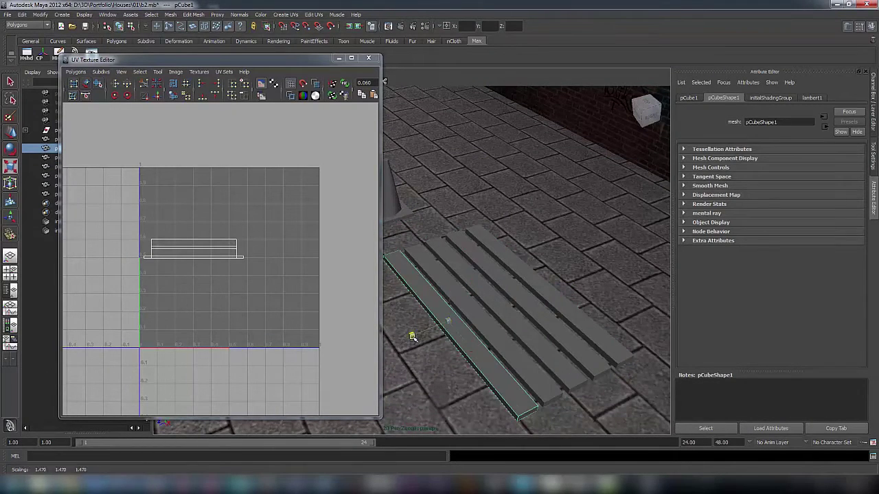
pyautogui.moveTo(412, 336); pyautogui.dragTo(409, 339)
pyautogui.click(479, 295)
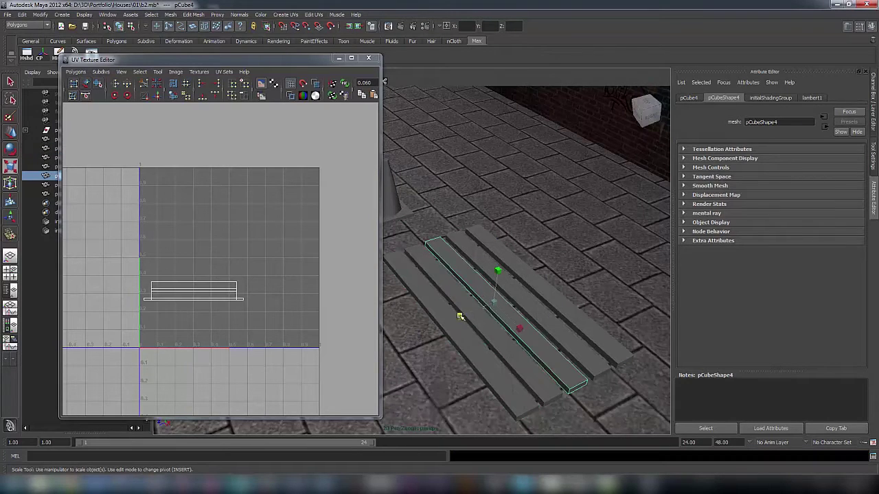
pyautogui.moveTo(459, 318); pyautogui.dragTo(456, 319)
pyautogui.click(524, 300)
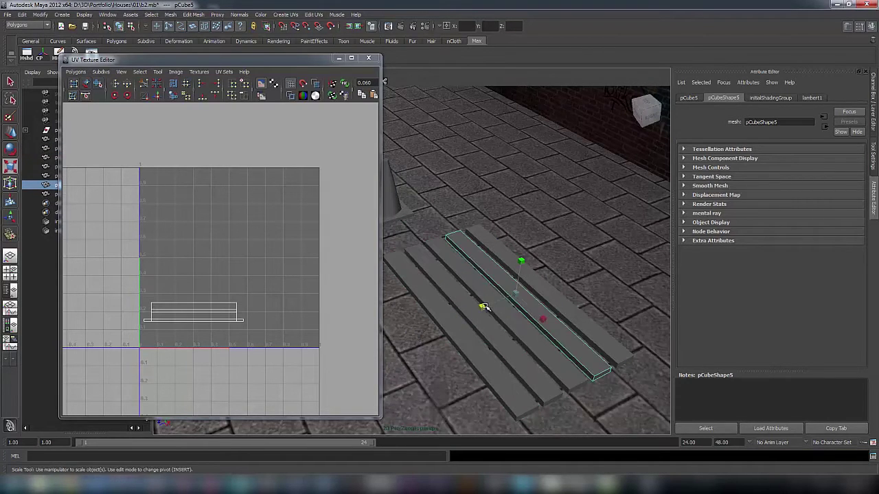
pyautogui.hotkey('shift', 'd')
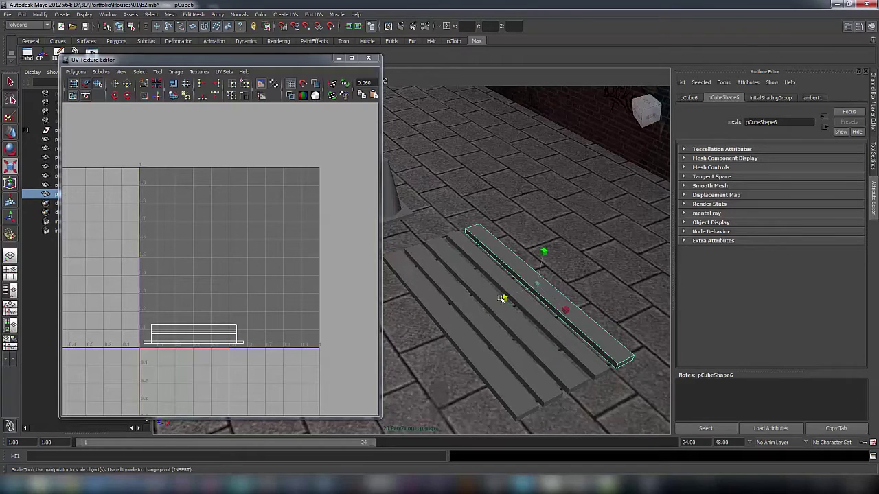
pyautogui.moveTo(501, 300); pyautogui.dragTo(500, 300)
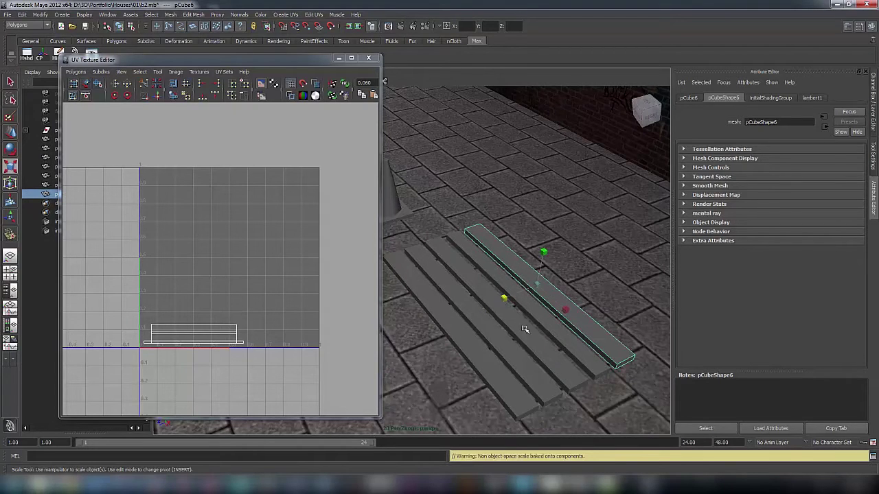
# Unfold the UVs of all five planks again to match their adjusted widths.
pyautogui.keyDown('shift'); pyautogui.click(560, 327); pyautogui.keyUp('shift')
pyautogui.keyDown('shift'); pyautogui.click(546, 337); pyautogui.keyUp('shift')
pyautogui.keyDown('shift'); pyautogui.click(526, 356); pyautogui.keyUp('shift')
pyautogui.keyDown('shift'); pyautogui.click(495, 371); pyautogui.keyUp('shift')
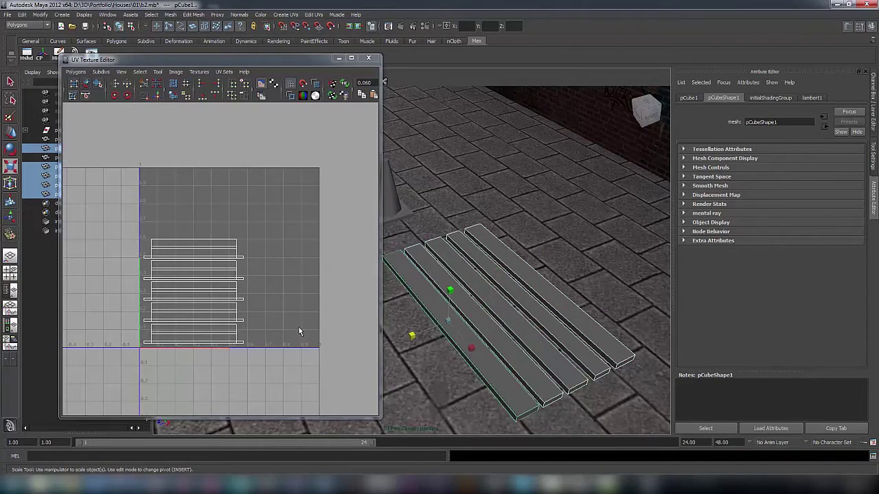
pyautogui.moveTo(278, 321); pyautogui.dragTo(311, 322, button='right')
pyautogui.moveTo(119, 221); pyautogui.dragTo(255, 372)
pyautogui.keyDown('shift'); pyautogui.moveTo(237, 311); pyautogui.dragTo(244, 293, button='right'); pyautogui.keyUp('shift')
pyautogui.click(239, 337)
pyautogui.scroll(3, 237, 339)
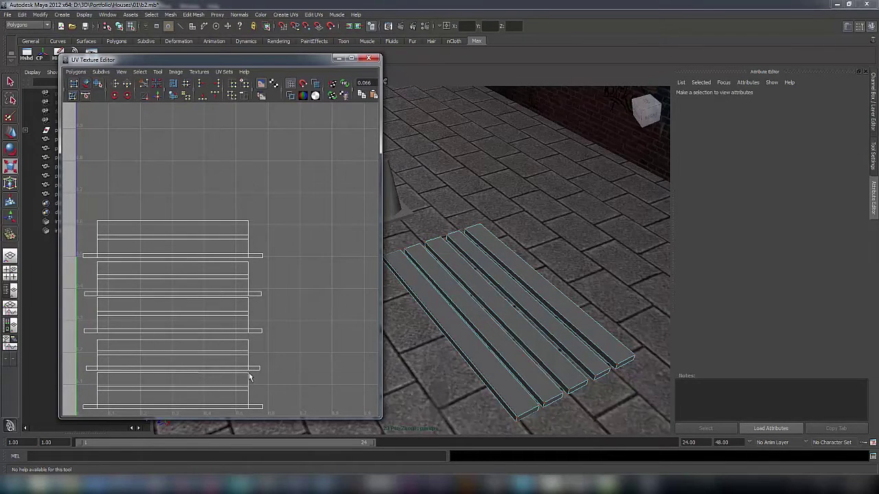
# Move the lowest plank's UV shell slightly down, clear of the shell above, and save the scene.
pyautogui.moveTo(72, 371)
pyautogui.mouseDown()
pyautogui.moveTo(269, 413)
pyautogui.moveTo(73, 373)
pyautogui.mouseUp()
pyautogui.click(302, 385)
pyautogui.press('w')
pyautogui.moveTo(173, 334); pyautogui.dragTo(173, 336)
pyautogui.scroll(-1, 353, 287)
pyautogui.press('q')
pyautogui.hotkey('ctrl', 's')
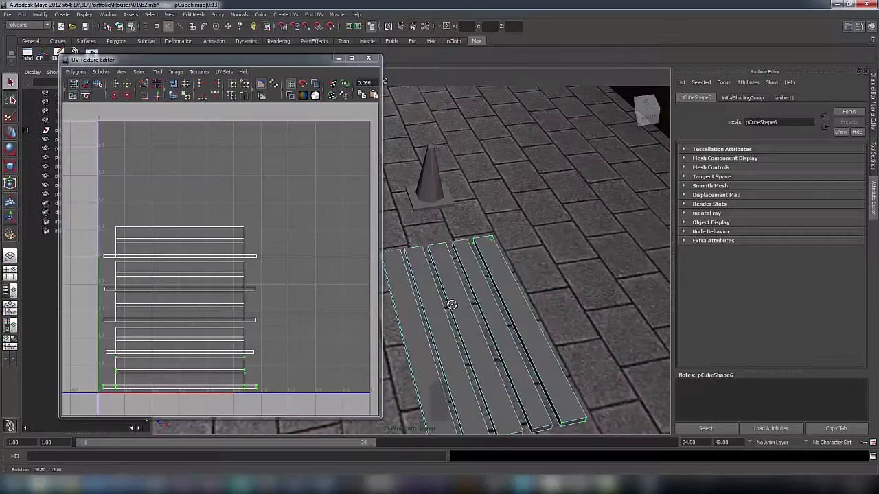
# Duplicate one outer plank and place the copy beneath the row to start the pallet's lower layer.
pyautogui.click(422, 334)
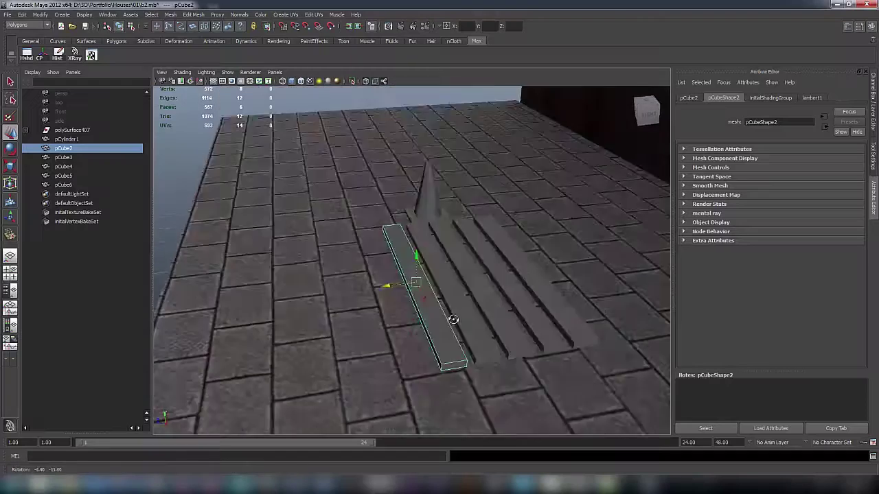
pyautogui.press('Right')
pyautogui.press('Right')
pyautogui.press('Right')
pyautogui.click(554, 286)
pyautogui.click(556, 287)
pyautogui.hotkey('ctrl', 'd')
pyautogui.moveTo(517, 222); pyautogui.dragTo(404, 286)
pyautogui.press('e')
pyautogui.press('w')
pyautogui.keyDown('alt'); pyautogui.moveTo(408, 327); pyautogui.dragTo(330, 309); pyautogui.keyUp('alt')
# Duplicate the plank on the opposite outer side and lower the copy level with the first bottom plank.
pyautogui.press('d')
pyautogui.middleClick(527, 342)
pyautogui.keyDown('shift'); pyautogui.click(529, 313); pyautogui.keyUp('shift')
pyautogui.click(442, 273)
pyautogui.click(455, 305)
pyautogui.click(443, 273)
pyautogui.click(440, 302)
pyautogui.keyDown('alt'); pyautogui.moveTo(330, 310); pyautogui.dragTo(346, 318); pyautogui.keyUp('alt')
pyautogui.click(442, 255)
pyautogui.click(461, 255)
pyautogui.hotkey('ctrl', 'd')
pyautogui.moveTo(460, 225); pyautogui.dragTo(461, 264)
pyautogui.keyDown('alt'); pyautogui.moveTo(463, 318); pyautogui.dragTo(458, 292); pyautogui.keyUp('alt')
pyautogui.keyDown('alt'); pyautogui.moveTo(408, 275); pyautogui.dragTo(421, 291); pyautogui.keyUp('alt')
pyautogui.moveTo(472, 252); pyautogui.dragTo(453, 249)
pyautogui.keyDown('alt'); pyautogui.moveTo(384, 270); pyautogui.dragTo(456, 268); pyautogui.keyUp('alt')
# Add a third bottom plank by duplicating and position it beneath the middle of the pallet.
pyautogui.click(476, 248)
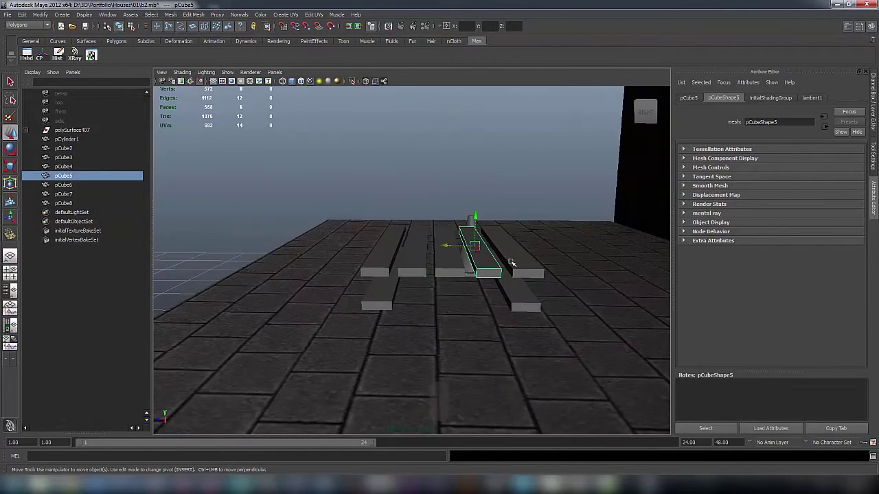
pyautogui.click(386, 254)
pyautogui.moveTo(389, 216); pyautogui.dragTo(388, 242)
pyautogui.hotkey('ctrl', 'd')
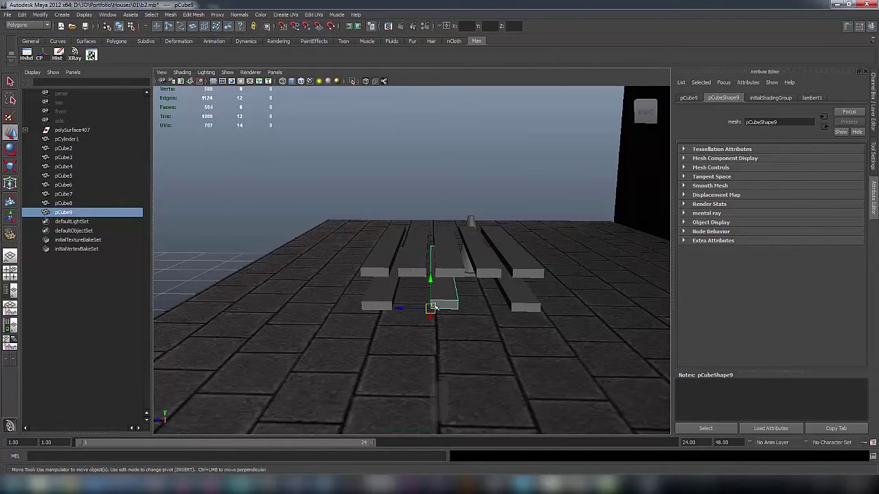
pyautogui.keyDown('alt'); pyautogui.moveTo(434, 302); pyautogui.dragTo(471, 316); pyautogui.keyUp('alt')
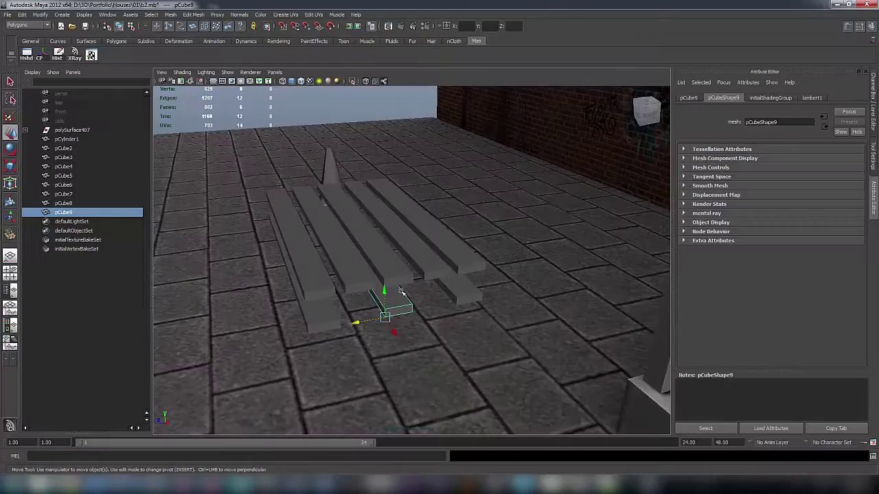
# Duplicate the middle top plank, lower one of the two between the layers and rotate it crosswise.
pyautogui.click(364, 227)
pyautogui.click(375, 243)
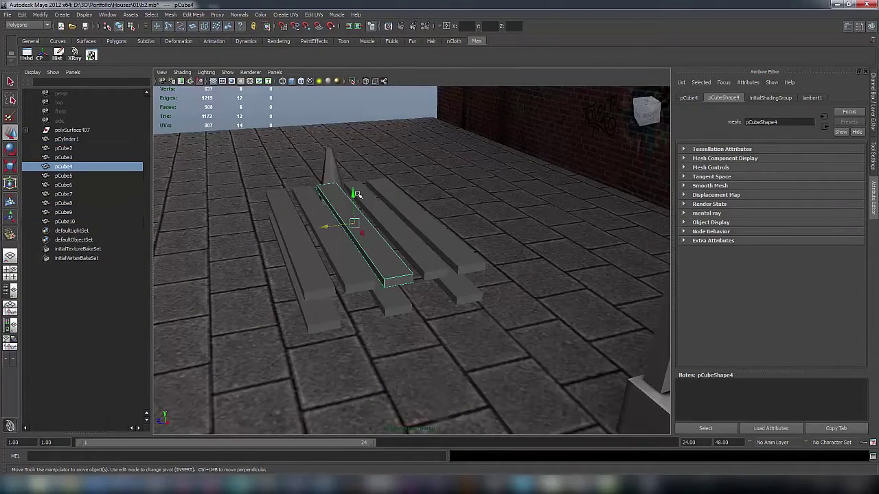
pyautogui.moveTo(357, 196); pyautogui.dragTo(355, 213)
pyautogui.press('e')
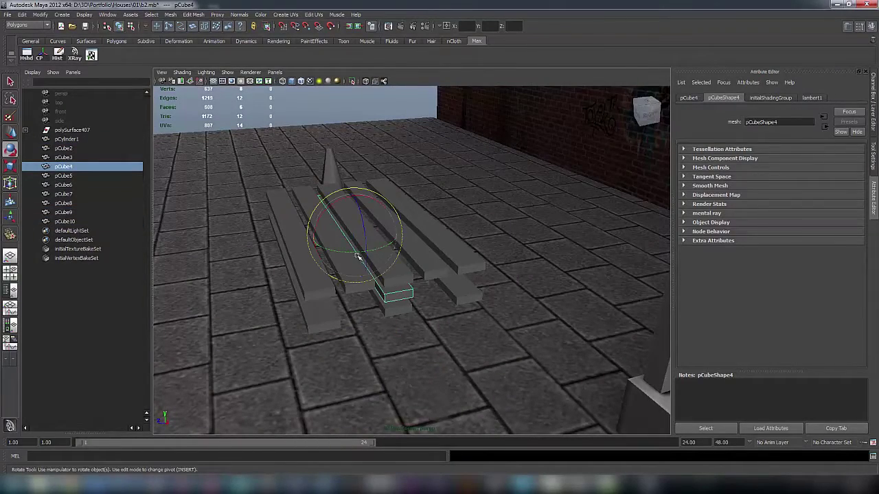
pyautogui.moveTo(352, 252); pyautogui.dragTo(410, 247)
pyautogui.keyDown('alt'); pyautogui.moveTo(364, 300); pyautogui.dragTo(443, 309); pyautogui.keyUp('alt')
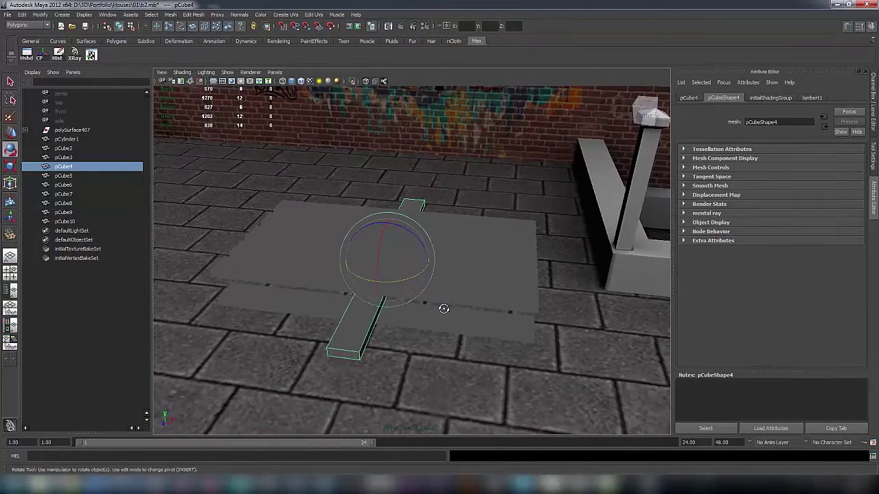
# Move the crosswise plank to the end of the pallet nearest the traffic cone.
pyautogui.press('w')
pyautogui.moveTo(416, 268); pyautogui.dragTo(281, 237)
pyautogui.keyDown('alt'); pyautogui.moveTo(276, 280); pyautogui.dragTo(267, 287); pyautogui.keyUp('alt')
# Pull the crosswise plank's protruding near end face inward to line up with the pallet's outer plank.
pyautogui.rightClick(267, 286)
pyautogui.click(267, 307)
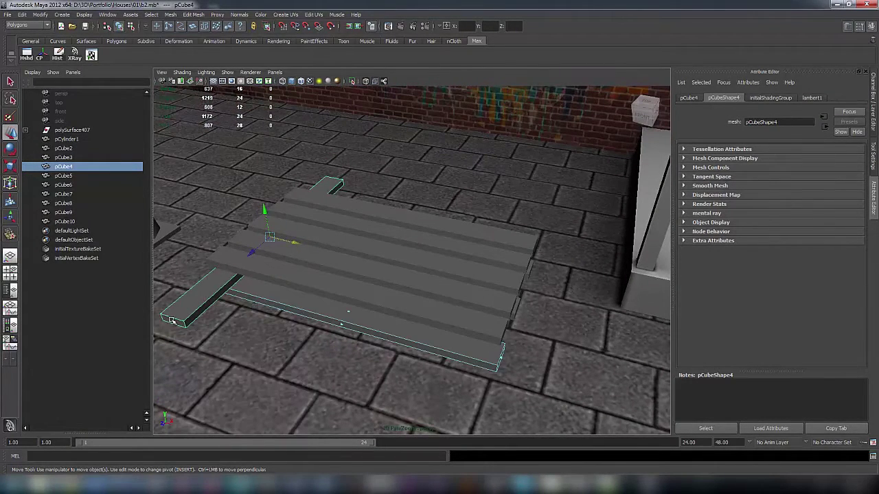
pyautogui.keyDown('alt'); pyautogui.moveTo(199, 311); pyautogui.dragTo(285, 295); pyautogui.keyUp('alt')
pyautogui.rightClick(282, 303)
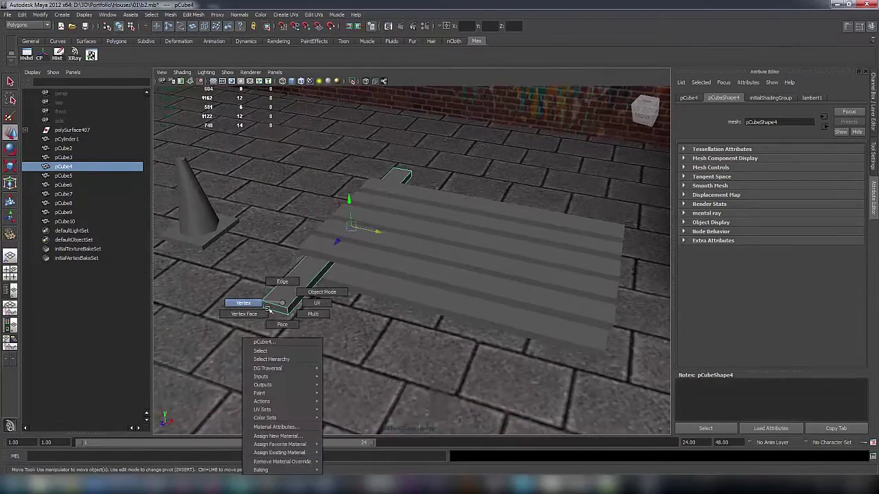
pyautogui.click(274, 315)
pyautogui.click(274, 308)
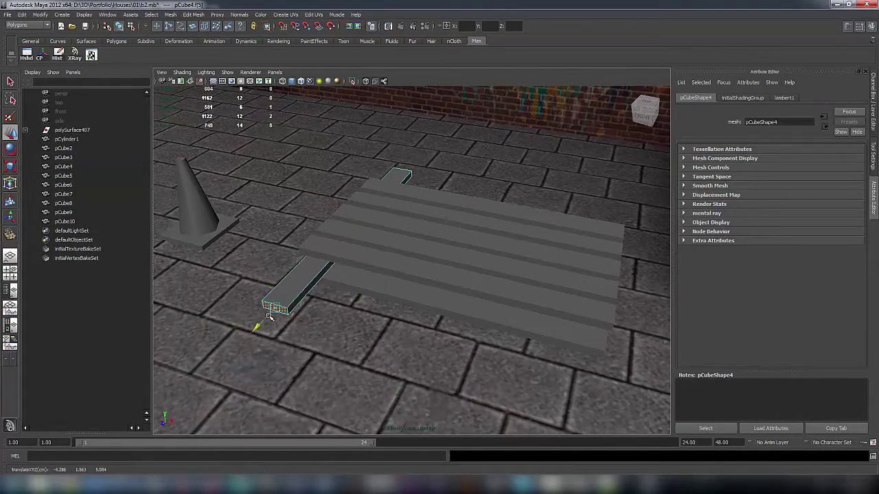
# Pull the crosswise plank's opposite end face inward to match the other side of the pallet.
pyautogui.keyDown('alt'); pyautogui.moveTo(342, 274); pyautogui.dragTo(388, 278); pyautogui.keyUp('alt')
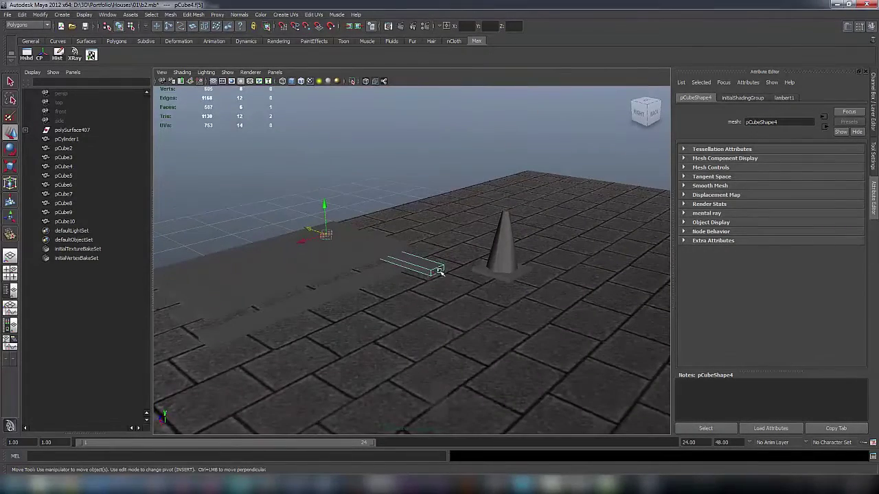
pyautogui.scroll(8, 447, 272)
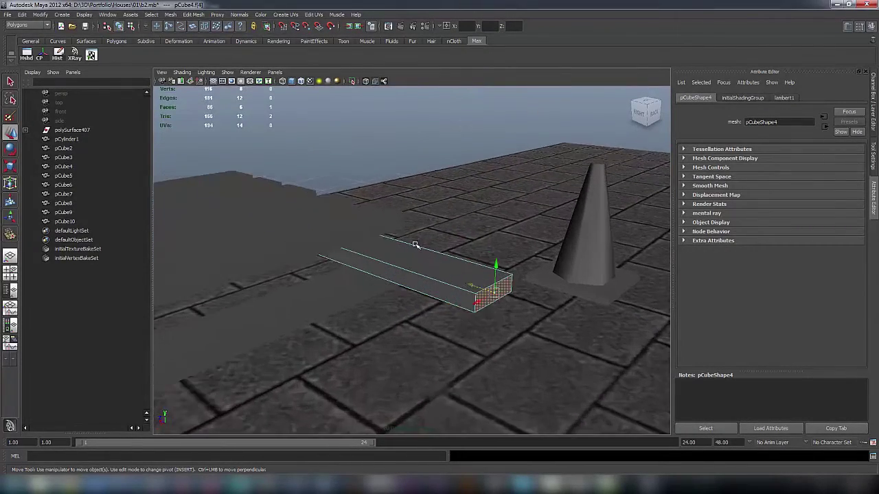
pyautogui.moveTo(395, 211); pyautogui.dragTo(403, 211, button='middle')
pyautogui.scroll(-2, 414, 288)
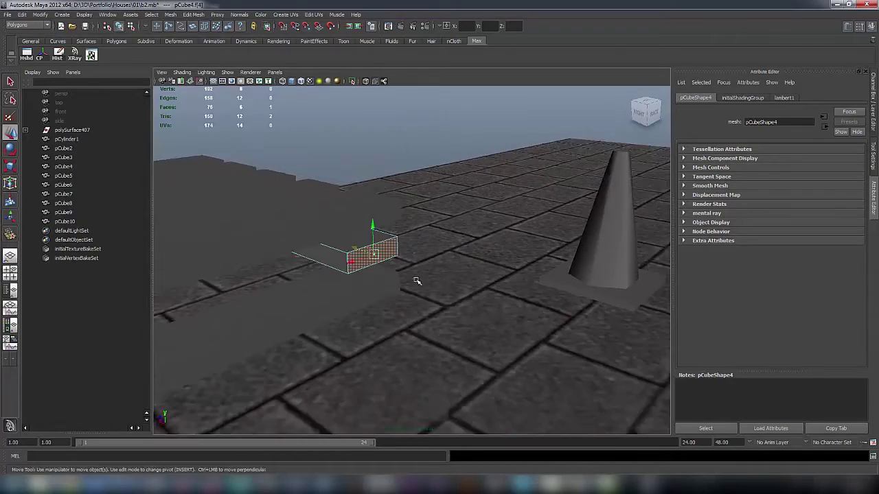
pyautogui.keyDown('alt'); pyautogui.moveTo(414, 288); pyautogui.dragTo(316, 275); pyautogui.keyUp('alt')
# Return to object mode and move the crosswise plank's pivot to its corner.
pyautogui.moveTo(545, 273); pyautogui.dragTo(570, 251, button='right')
pyautogui.press('d')
pyautogui.moveTo(578, 276); pyautogui.dragTo(585, 278, button='middle')
pyautogui.keyDown('alt'); pyautogui.moveTo(585, 278); pyautogui.dragTo(550, 295); pyautogui.keyUp('alt')
pyautogui.scroll(-4, 565, 275)
pyautogui.hotkey('ctrl', 'd')
pyautogui.moveTo(549, 296); pyautogui.dragTo(334, 279, button='middle')
pyautogui.keyDown('alt'); pyautogui.moveTo(334, 279); pyautogui.dragTo(281, 281); pyautogui.keyUp('alt')
pyautogui.keyDown('alt'); pyautogui.moveTo(281, 282); pyautogui.dragTo(313, 264, button='middle'); pyautogui.keyUp('alt')
pyautogui.hotkey('ctrl', 'z')
pyautogui.hotkey('ctrl', 'z')
# Duplicate the crosswise plank at the end of the pallet, keeping its orientation.
pyautogui.click(91, 54)
pyautogui.click(255, 320)
pyautogui.keyDown('ctrl'); pyautogui.moveTo(270, 328); pyautogui.dragTo(309, 319, button='right'); pyautogui.keyUp('ctrl')
pyautogui.keyDown('shift'); pyautogui.click(441, 280); pyautogui.keyUp('shift')
pyautogui.moveTo(232, 308); pyautogui.dragTo(365, 317)
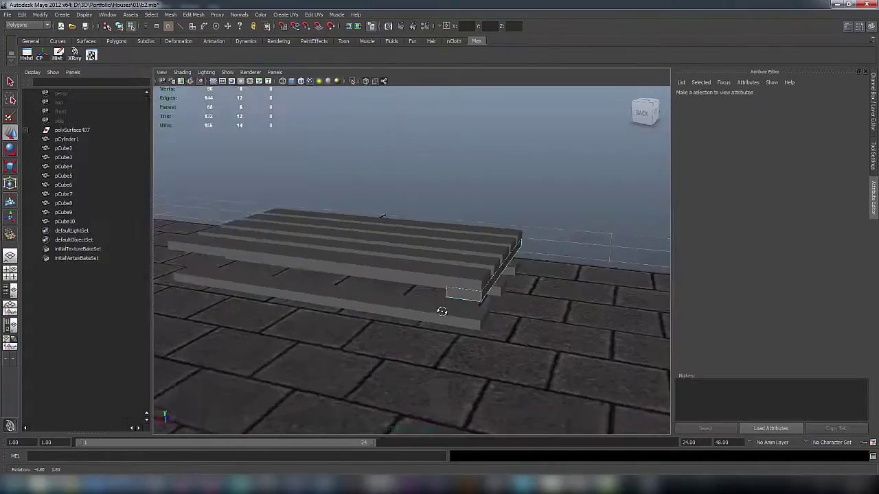
pyautogui.keyDown('alt'); pyautogui.moveTo(442, 308); pyautogui.dragTo(308, 288); pyautogui.keyUp('alt')
pyautogui.hotkey('ctrl', 'd')
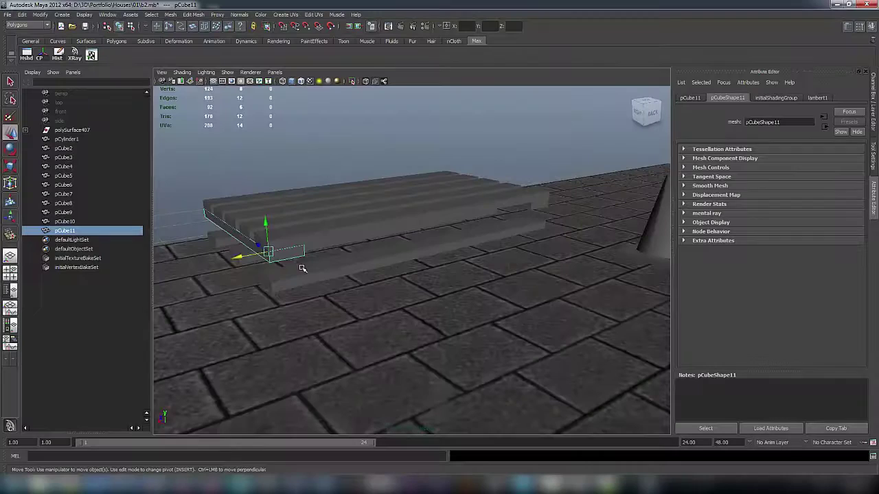
pyautogui.press('e')
pyautogui.hotkey('ctrl', 'z')
# Set the Move tool's axis to World and move the crosswise copy to the pallet's opposite end.
pyautogui.moveTo(239, 237)
pyautogui.mouseDown()
pyautogui.moveTo(234, 246)
pyautogui.moveTo(246, 235)
pyautogui.mouseUp()
pyautogui.click(873, 158)
pyautogui.click(742, 126)
pyautogui.press('w')
pyautogui.keyDown('alt'); pyautogui.moveTo(246, 235); pyautogui.dragTo(464, 274, button='middle'); pyautogui.keyUp('alt')
pyautogui.keyDown('alt'); pyautogui.moveTo(465, 275); pyautogui.dragTo(549, 281, button='right'); pyautogui.keyUp('alt')
pyautogui.press('b')
pyautogui.moveTo(557, 282); pyautogui.dragTo(506, 296)
pyautogui.moveTo(378, 290); pyautogui.dragTo(412, 289)
# Duplicate the end crosswise plank again and move the copy to the middle of the pallet.
pyautogui.keyDown('alt'); pyautogui.moveTo(412, 289); pyautogui.dragTo(602, 292, button='right'); pyautogui.keyUp('alt')
pyautogui.click(602, 292)
pyautogui.hotkey('ctrl', 'd')
pyautogui.moveTo(570, 292); pyautogui.dragTo(396, 278)
pyautogui.press('e')
# Switch to the front view and select all three crosswise planks between the pallet's layers.
pyautogui.keyDown('alt'); pyautogui.moveTo(380, 235); pyautogui.dragTo(295, 295); pyautogui.keyUp('alt')
pyautogui.press('w')
pyautogui.press('space')
pyautogui.keyDown('shift'); pyautogui.click(316, 338); pyautogui.keyUp('shift')
pyautogui.keyDown('shift'); pyautogui.click(517, 338); pyautogui.keyUp('shift')
pyautogui.click(422, 348)
pyautogui.click(417, 338)
pyautogui.keyDown('shift'); pyautogui.click(519, 343); pyautogui.keyUp('shift')
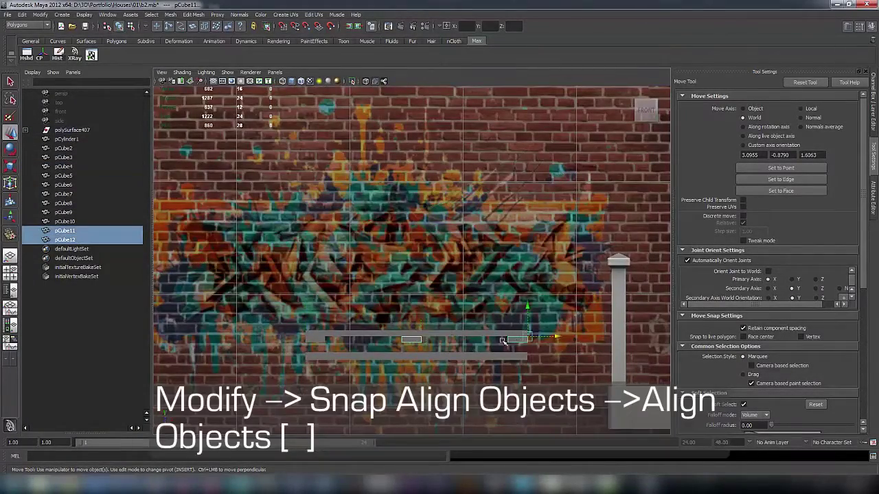
pyautogui.keyDown('shift'); pyautogui.click(320, 341); pyautogui.keyUp('shift')
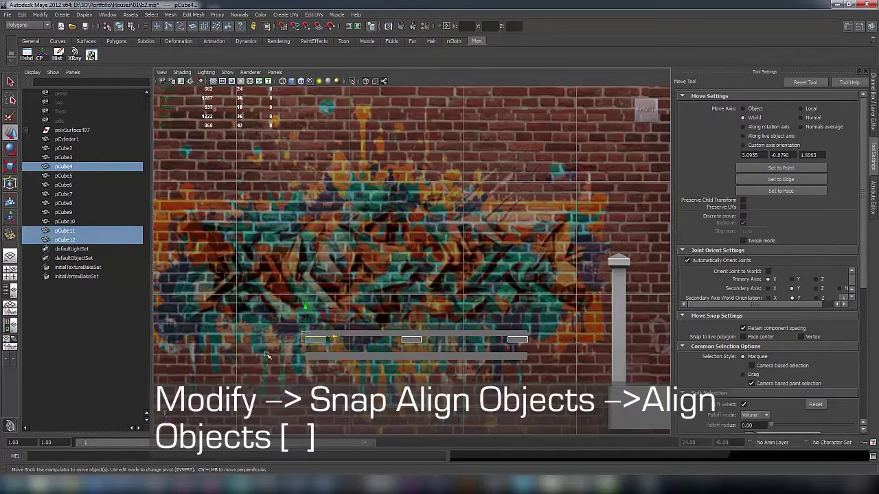
# Distribute the three crosswise planks evenly with Align Objects, using Dist mode in World X.
pyautogui.keyDown('alt'); pyautogui.moveTo(397, 337); pyautogui.dragTo(367, 199, button='right'); pyautogui.keyUp('alt')
pyautogui.scroll(10, 347, 305)
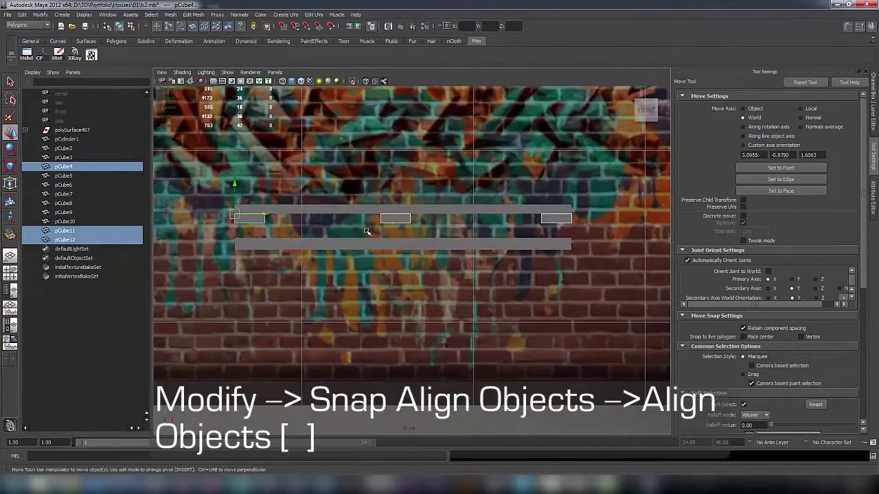
pyautogui.keyDown('alt'); pyautogui.moveTo(367, 231); pyautogui.dragTo(370, 253, button='middle'); pyautogui.keyUp('alt')
pyautogui.press('space')
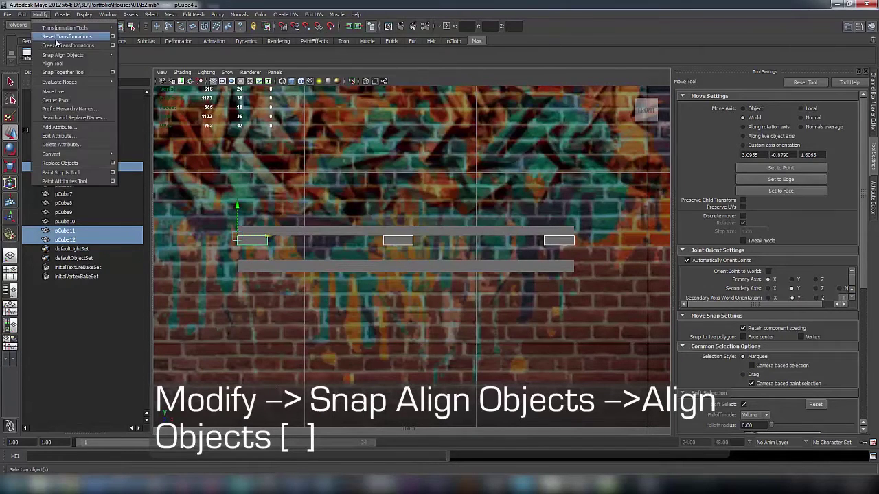
pyautogui.moveTo(84, 58)
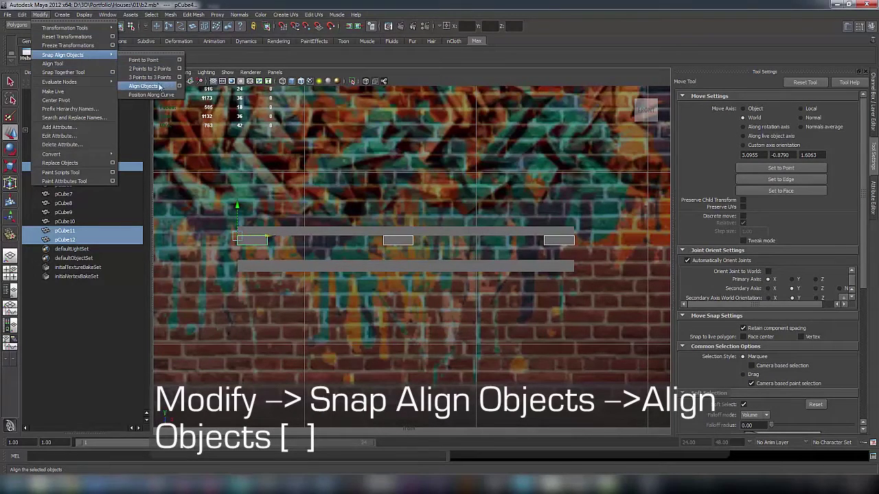
pyautogui.click(178, 90)
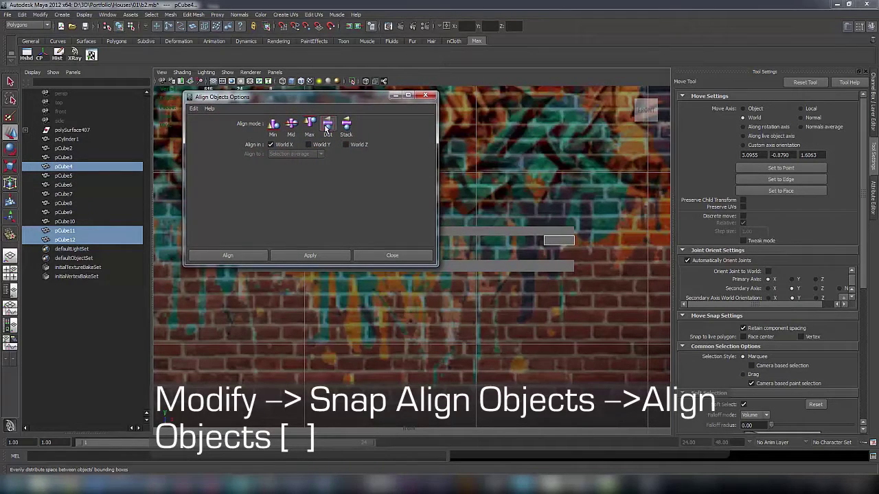
pyautogui.moveTo(353, 97); pyautogui.dragTo(412, 287)
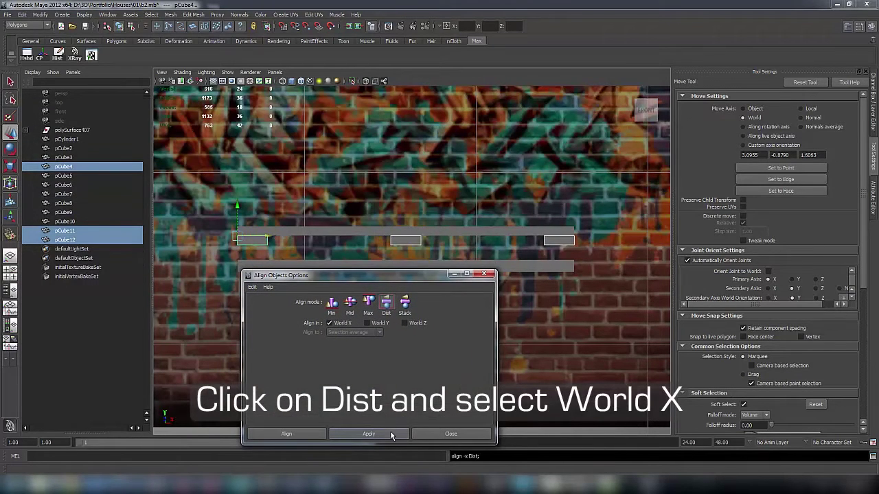
# Close the Align Objects options, return to the perspective view and deselect the crosswise planks.
pyautogui.click(430, 431)
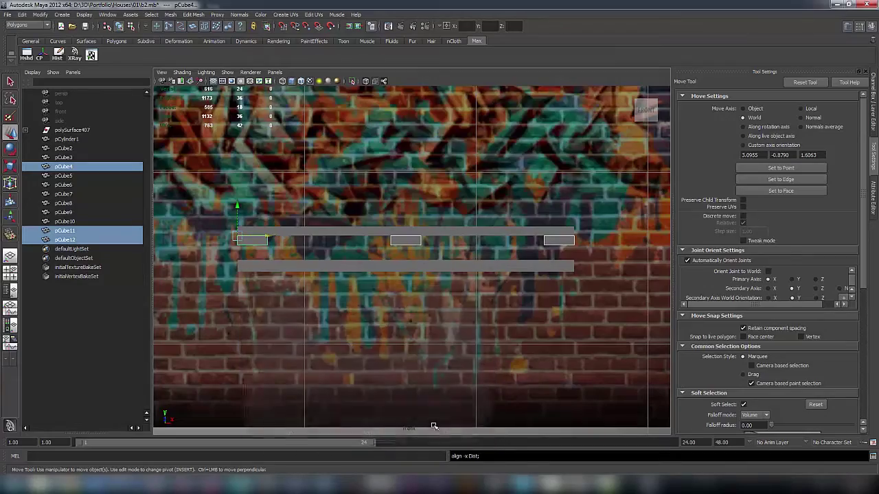
pyautogui.press('space')
pyautogui.click(433, 249)
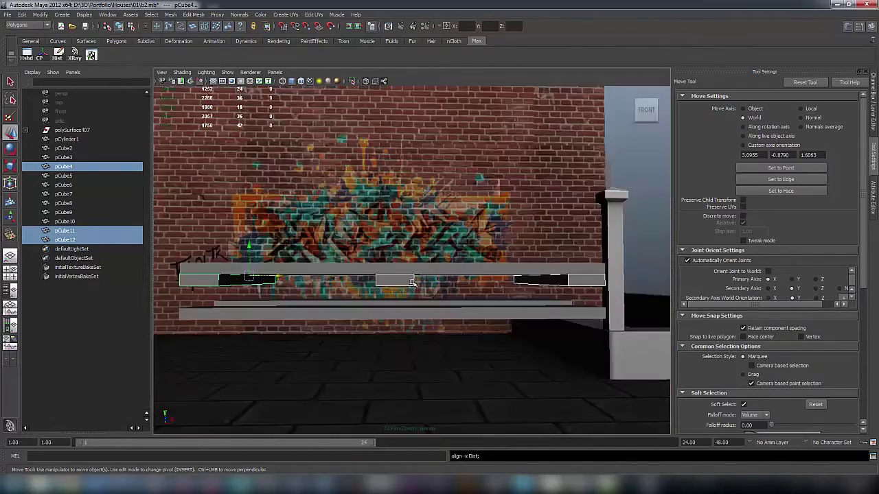
pyautogui.keyDown('alt'); pyautogui.moveTo(409, 289); pyautogui.dragTo(374, 308); pyautogui.keyUp('alt')
pyautogui.moveTo(374, 308); pyautogui.dragTo(401, 297, button='right')
pyautogui.click(190, 125)
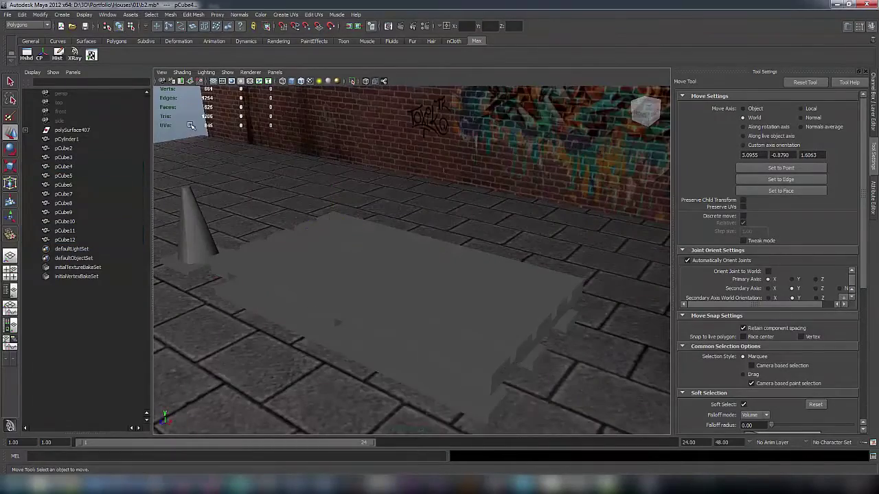
pyautogui.keyDown('alt'); pyautogui.moveTo(376, 276); pyautogui.dragTo(283, 236); pyautogui.keyUp('alt')
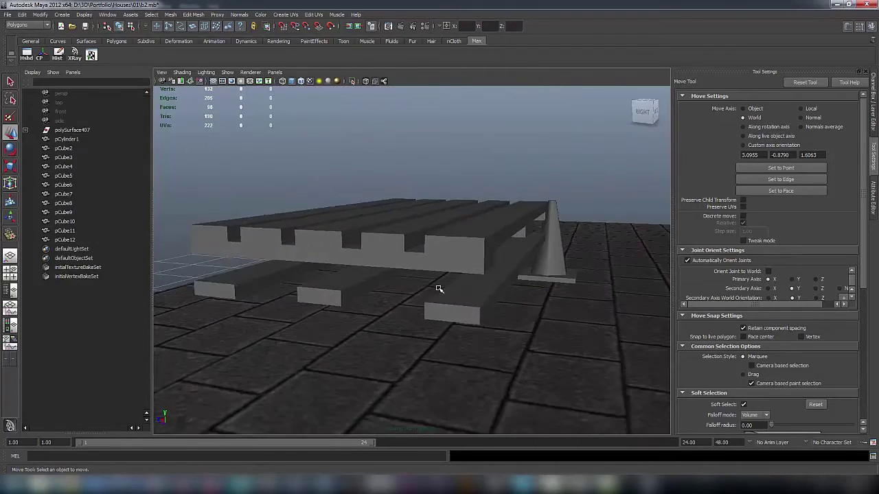
# Duplicate a pallet piece and fit the copy as a short corner block between the crosswise plank and the bottom plank.
pyautogui.keyDown('alt'); pyautogui.moveTo(370, 297); pyautogui.dragTo(329, 291); pyautogui.keyUp('alt')
pyautogui.click(311, 285)
pyautogui.keyDown('alt'); pyautogui.moveTo(308, 300); pyautogui.dragTo(391, 292, button='middle'); pyautogui.keyUp('alt')
pyautogui.keyDown('alt'); pyautogui.moveTo(371, 295); pyautogui.dragTo(380, 296); pyautogui.keyUp('alt')
pyautogui.hotkey('ctrl', 'd')
pyautogui.moveTo(377, 227); pyautogui.dragTo(405, 229)
pyautogui.click(355, 251)
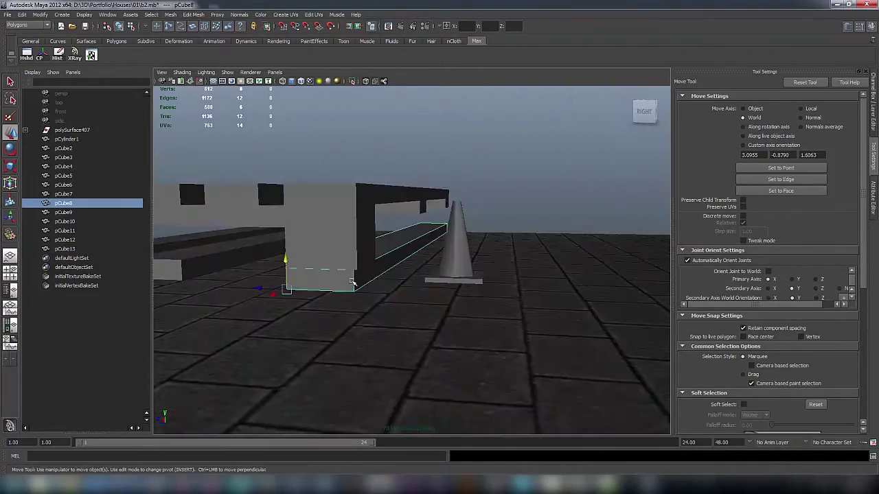
pyautogui.keyDown('alt'); pyautogui.moveTo(355, 252); pyautogui.dragTo(373, 306); pyautogui.keyUp('alt')
pyautogui.click(425, 258)
pyautogui.keyDown('alt'); pyautogui.moveTo(426, 258); pyautogui.dragTo(398, 261); pyautogui.keyUp('alt')
# Select the corner block's UVs in the UV Texture Editor and arrange them beside the plank shells.
pyautogui.click(97, 62)
pyautogui.click(345, 314)
pyautogui.keyDown('ctrl'); pyautogui.moveTo(337, 320); pyautogui.dragTo(371, 331, button='right'); pyautogui.keyUp('ctrl')
pyautogui.keyDown('alt'); pyautogui.moveTo(446, 261); pyautogui.dragTo(526, 262, button='middle'); pyautogui.keyUp('alt')
pyautogui.scroll(4, 265, 289)
pyautogui.click(472, 263)
pyautogui.click(231, 254)
pyautogui.rightClick(232, 254)
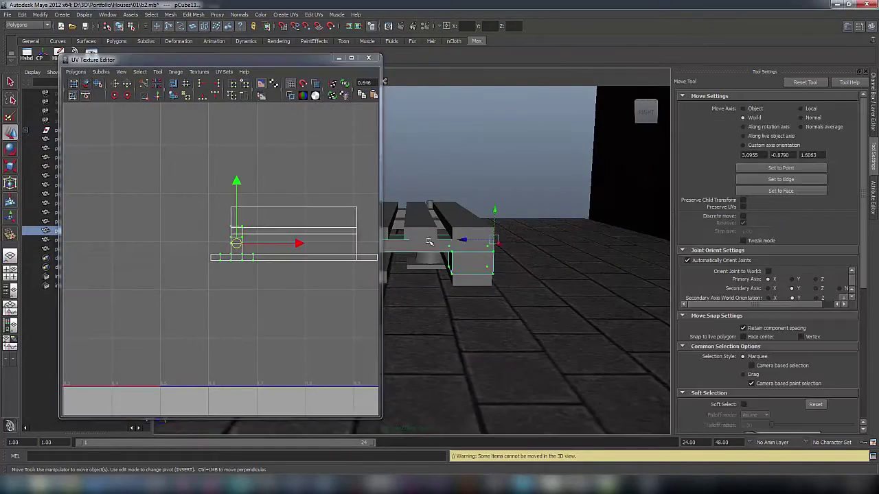
pyautogui.moveTo(526, 265); pyautogui.dragTo(554, 255, button='right')
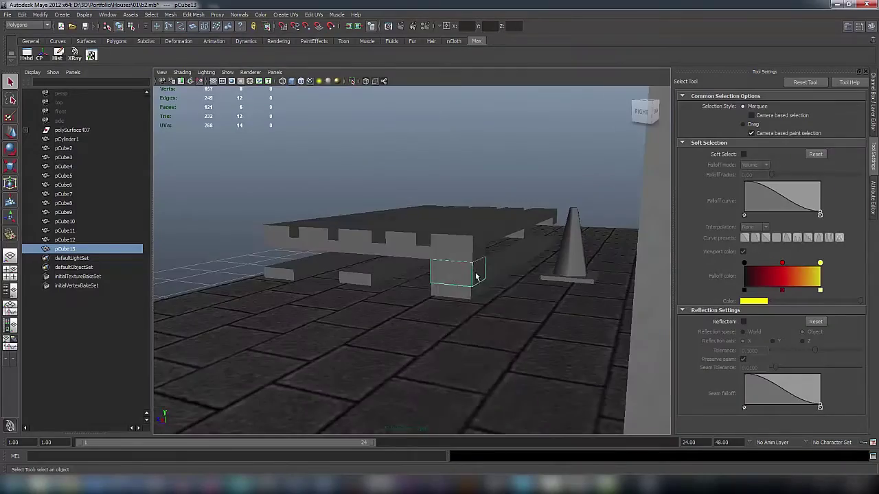
# Duplicate the corner block twice and place the copies above the other bottom planks at the same end of the pallet.
pyautogui.press('w')
pyautogui.hotkey('ctrl', 'd')
pyautogui.keyDown('alt'); pyautogui.moveTo(415, 246); pyautogui.dragTo(367, 282); pyautogui.keyUp('alt')
pyautogui.keyDown('alt'); pyautogui.moveTo(415, 232); pyautogui.dragTo(412, 257); pyautogui.keyUp('alt')
pyautogui.hotkey('ctrl', 'd')
pyautogui.moveTo(393, 261); pyautogui.dragTo(377, 261)
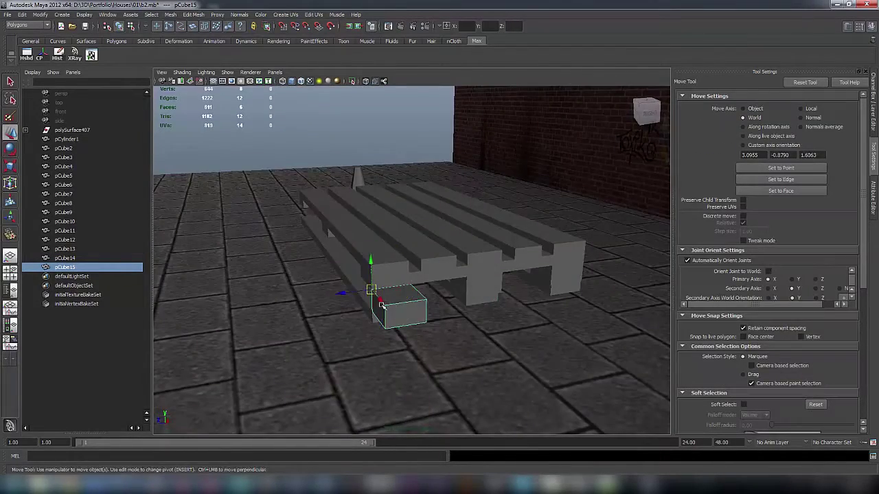
# Duplicate the row of three end blocks and place copies at the middle and the opposite end of the pallet.
pyautogui.keyDown('alt'); pyautogui.moveTo(385, 288); pyautogui.dragTo(289, 299); pyautogui.keyUp('alt')
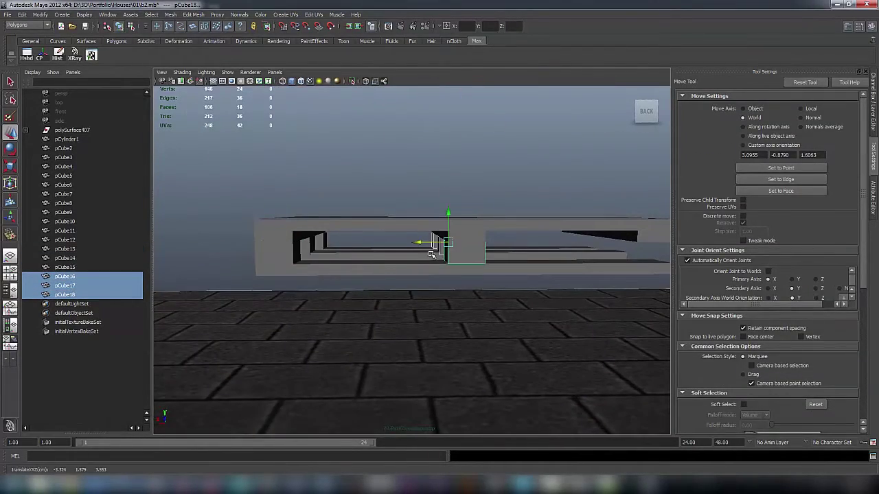
pyautogui.moveTo(265, 291); pyautogui.dragTo(302, 294, button='right')
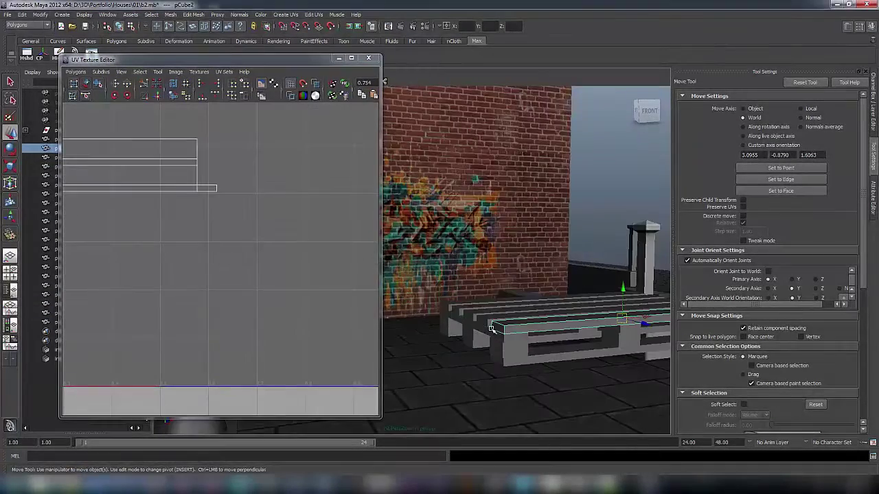
pyautogui.keyDown('alt'); pyautogui.moveTo(536, 339); pyautogui.dragTo(481, 290, button='middle'); pyautogui.keyUp('alt')
# Rotate the outer corner block and the block behind it at the pallet's end to vary their visible faces.
pyautogui.click(466, 293)
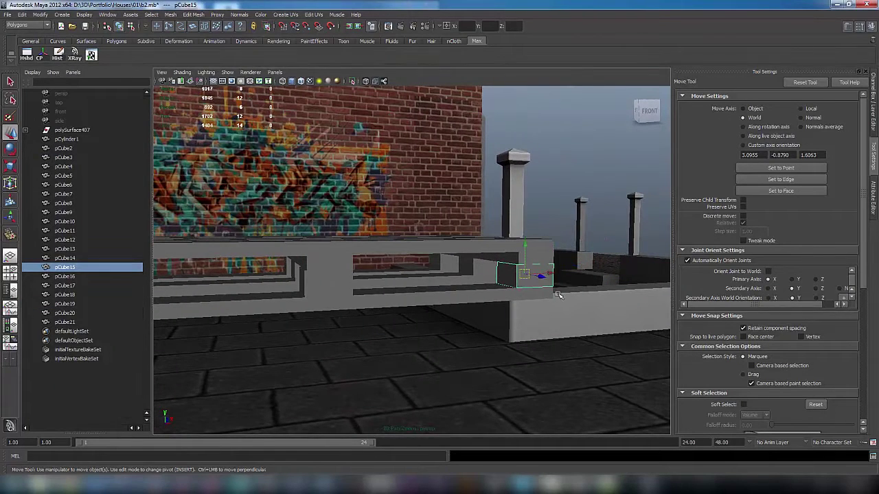
pyautogui.press('e')
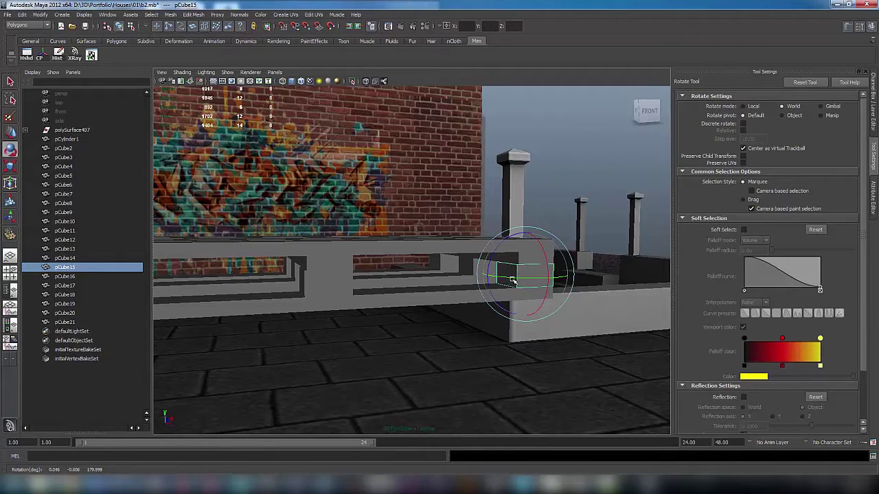
pyautogui.click(471, 264)
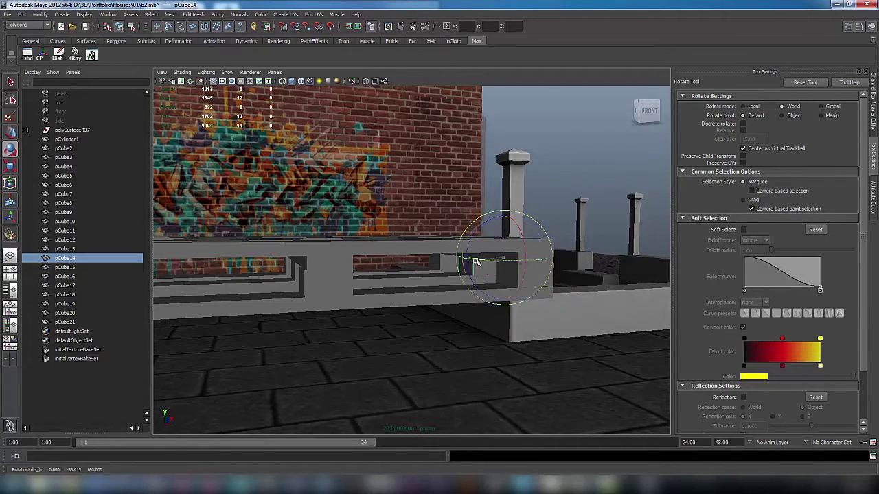
# Rotate the outer middle block about the vertical axis and scale it up to fit between the planks.
pyautogui.click(321, 285)
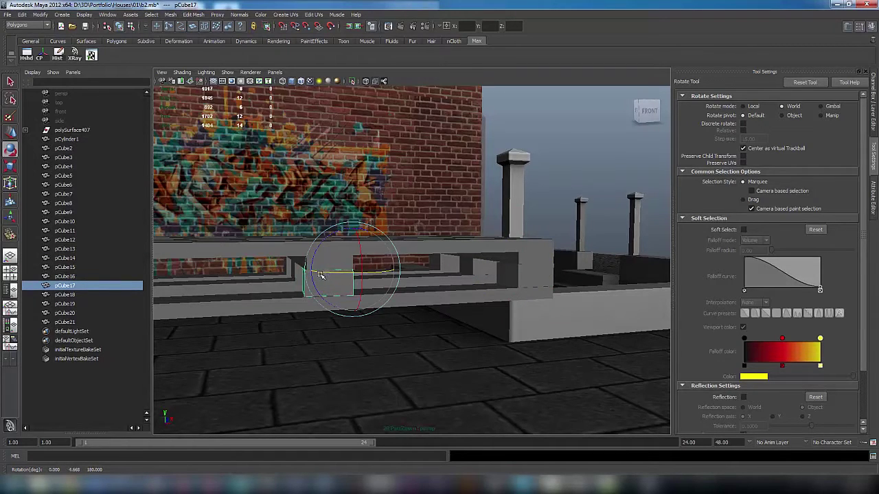
pyautogui.click(46, 59)
pyautogui.moveTo(323, 284); pyautogui.dragTo(320, 283)
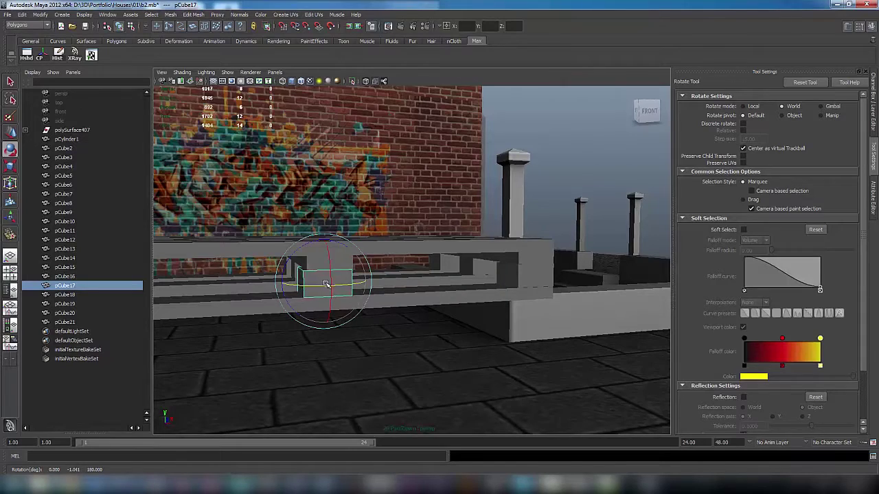
pyautogui.press('w')
pyautogui.press('r')
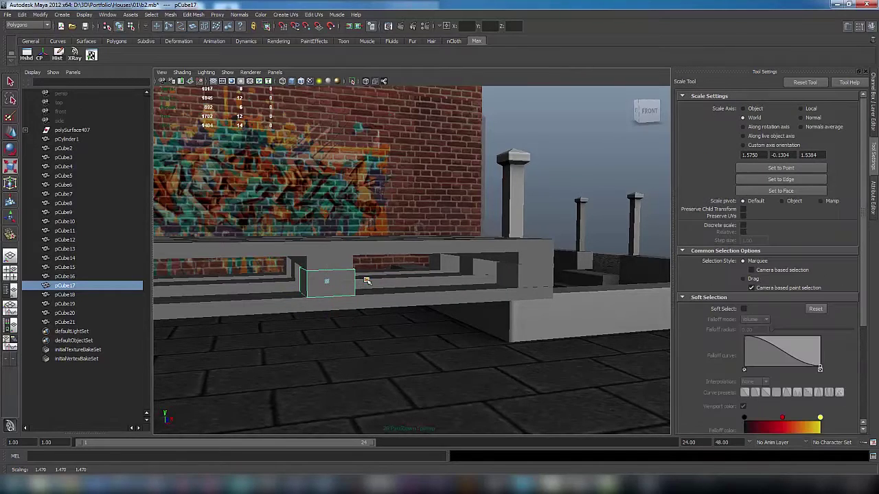
pyautogui.moveTo(365, 279); pyautogui.dragTo(368, 279)
# Select the middle bottom plank and nudge it slightly upward with the Move tool.
pyautogui.click(295, 273)
pyautogui.keyDown('alt'); pyautogui.moveTo(297, 274); pyautogui.dragTo(331, 298); pyautogui.keyUp('alt')
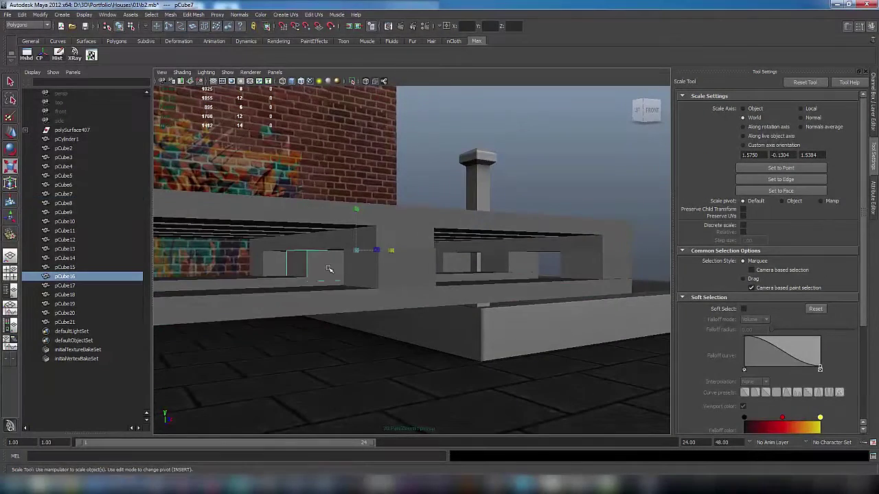
pyautogui.click(419, 274)
pyautogui.press('e')
pyautogui.press('w')
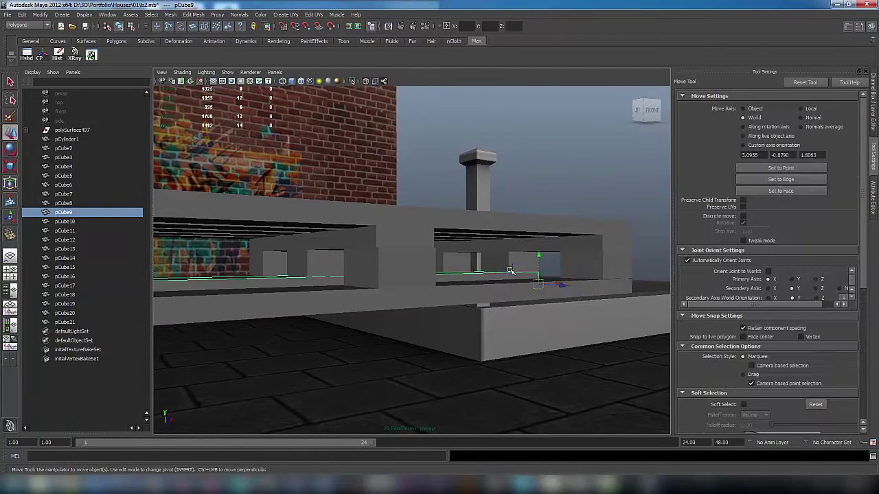
pyautogui.moveTo(539, 271); pyautogui.dragTo(539, 266)
# Rotate the pallet's remaining blocks individually for variation and undo the unwanted rotations.
pyautogui.click(316, 270)
pyautogui.press('super')
pyautogui.moveTo(308, 269)
pyautogui.keyDown('alt'); pyautogui.mouseDown()
pyautogui.moveTo(269, 277)
pyautogui.moveTo(298, 262)
pyautogui.moveTo(294, 251)
pyautogui.moveTo(241, 273)
pyautogui.moveTo(272, 260)
pyautogui.moveTo(289, 269)
pyautogui.moveTo(268, 277)
pyautogui.moveTo(340, 283)
pyautogui.moveTo(323, 275)
pyautogui.mouseUp(); pyautogui.keyUp('alt')
pyautogui.click(300, 262)
pyautogui.press('e')
pyautogui.click(255, 276)
pyautogui.hotkey('ctrl', 'z')
pyautogui.click(259, 255)
pyautogui.hotkey('ctrl', 'z')
pyautogui.hotkey('ctrl', 'z')
pyautogui.click(251, 286)
pyautogui.click(351, 288)
pyautogui.click(315, 282)
pyautogui.click(430, 296)
pyautogui.keyDown('alt'); pyautogui.moveTo(451, 296); pyautogui.dragTo(382, 300); pyautogui.keyUp('alt')
pyautogui.click(388, 376)
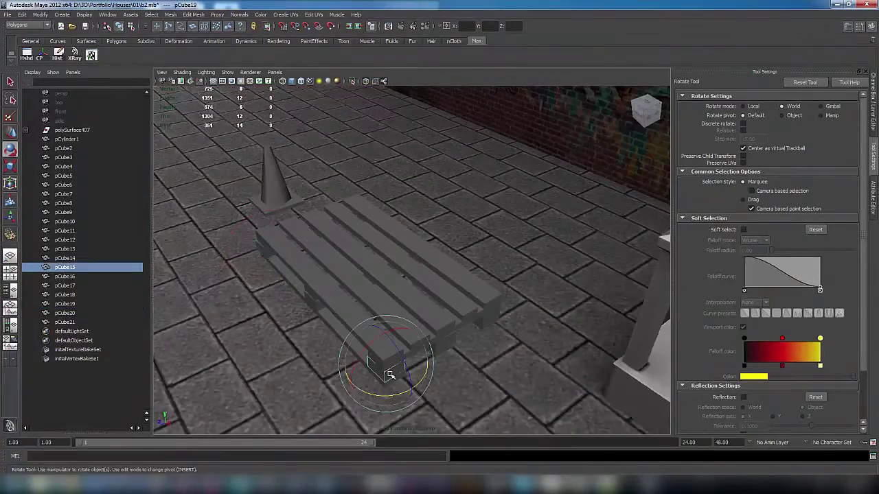
# Select the five top planks together with the near end's crosswise plank and its three blocks.
pyautogui.click(441, 263)
pyautogui.keyDown('shift'); pyautogui.click(465, 307); pyautogui.keyUp('shift')
pyautogui.keyDown('shift'); pyautogui.click(427, 316); pyautogui.keyUp('shift')
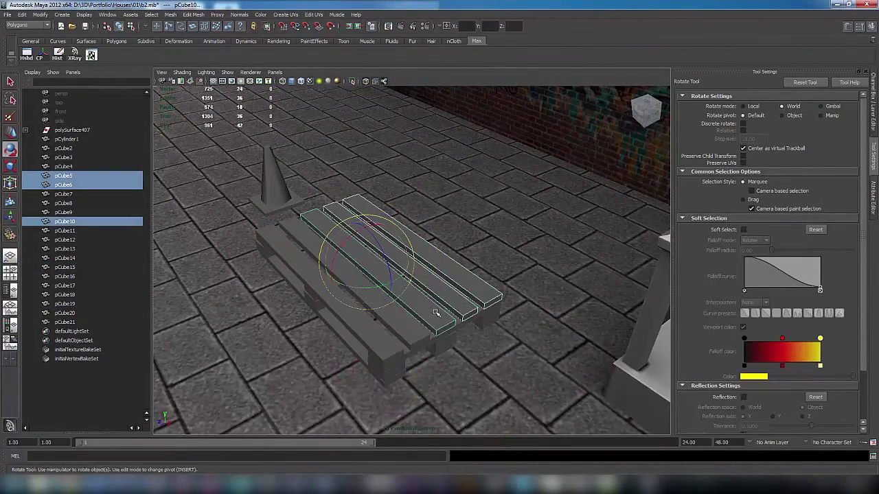
pyautogui.keyDown('shift'); pyautogui.click(408, 335); pyautogui.keyUp('shift')
pyautogui.keyDown('shift'); pyautogui.click(388, 349); pyautogui.keyUp('shift')
pyautogui.keyDown('shift'); pyautogui.click(398, 361); pyautogui.keyUp('shift')
pyautogui.keyDown('shift'); pyautogui.click(443, 344); pyautogui.keyUp('shift')
pyautogui.keyDown('shift'); pyautogui.click(388, 367); pyautogui.keyUp('shift')
pyautogui.press('q')
pyautogui.keyDown('shift'); pyautogui.click(485, 329); pyautogui.keyUp('shift')
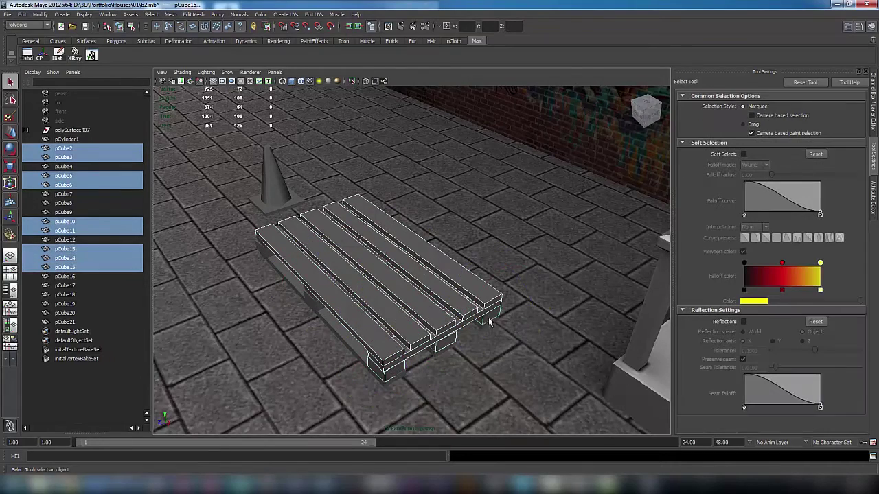
# Add the remaining crosswise planks, bottom planks and blocks to the selection so the whole pallet is selected.
pyautogui.keyDown('alt'); pyautogui.moveTo(448, 352); pyautogui.dragTo(444, 319); pyautogui.keyUp('alt')
pyautogui.keyDown('shift'); pyautogui.click(443, 262); pyautogui.keyUp('shift')
pyautogui.keyDown('shift'); pyautogui.click(405, 278); pyautogui.keyUp('shift')
pyautogui.keyDown('shift'); pyautogui.click(384, 263); pyautogui.keyUp('shift')
pyautogui.keyDown('shift'); pyautogui.click(312, 253); pyautogui.keyUp('shift')
pyautogui.keyDown('shift'); pyautogui.click(414, 256); pyautogui.keyUp('shift')
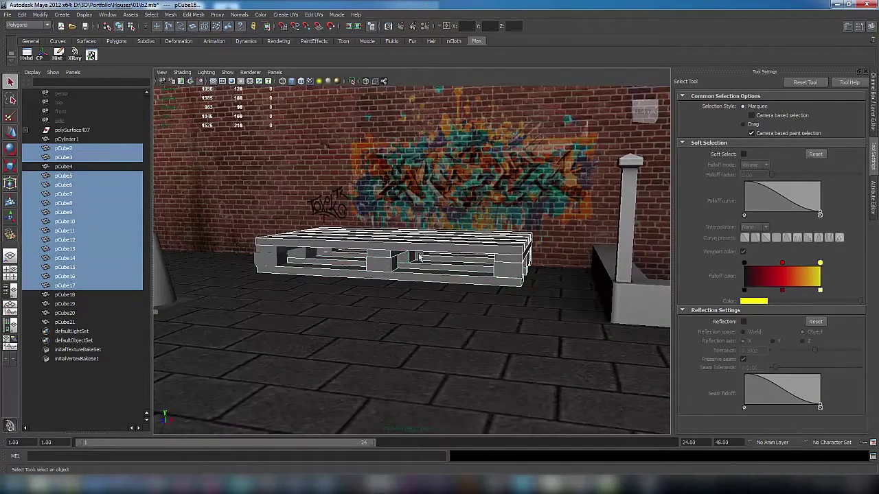
pyautogui.keyDown('shift'); pyautogui.click(420, 251); pyautogui.keyUp('shift')
pyautogui.keyDown('shift'); pyautogui.click(421, 252); pyautogui.keyUp('shift')
pyautogui.keyDown('shift'); pyautogui.click(422, 256); pyautogui.keyUp('shift')
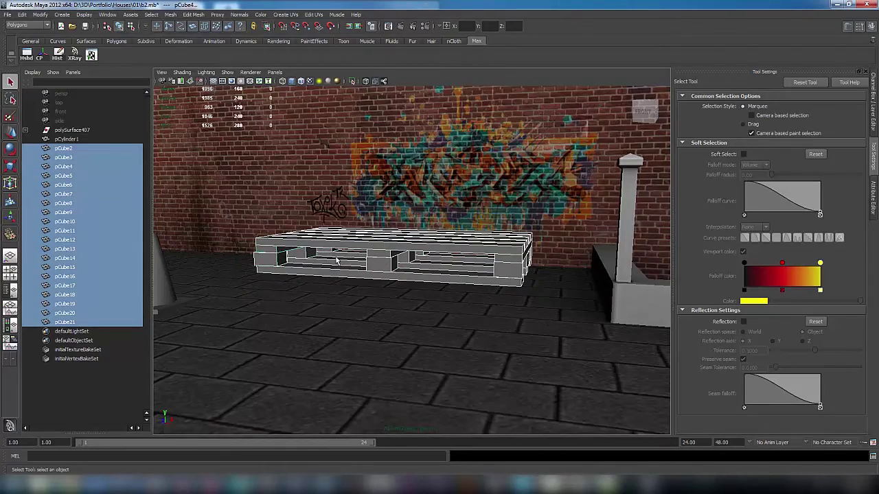
# Combine all selected pallet pieces into a single mesh.
pyautogui.scroll(-4, 347, 264)
pyautogui.keyDown('alt'); pyautogui.moveTo(347, 264); pyautogui.dragTo(439, 275); pyautogui.keyUp('alt')
pyautogui.keyDown('shift'); pyautogui.moveTo(439, 275); pyautogui.dragTo(445, 407, button='right'); pyautogui.keyUp('shift')
pyautogui.keyDown('alt'); pyautogui.moveTo(447, 355); pyautogui.dragTo(362, 273); pyautogui.keyUp('alt')
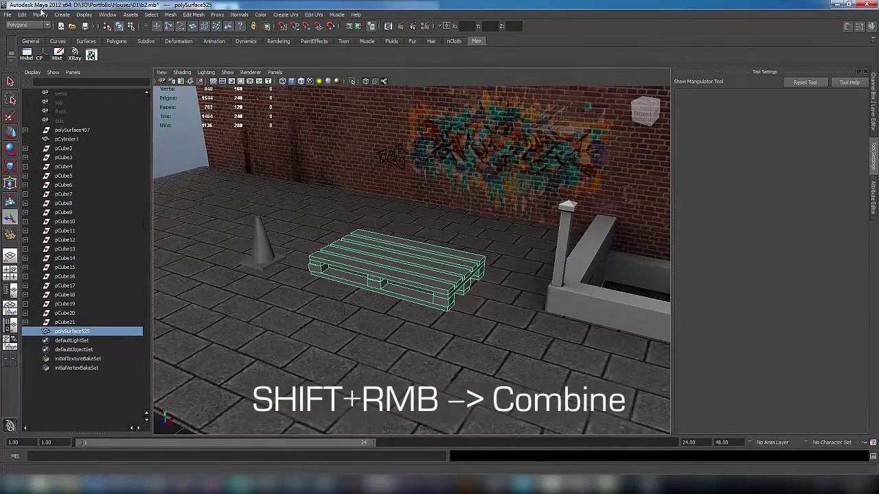
pyautogui.keyDown('alt'); pyautogui.moveTo(379, 252); pyautogui.dragTo(389, 277); pyautogui.keyUp('alt')
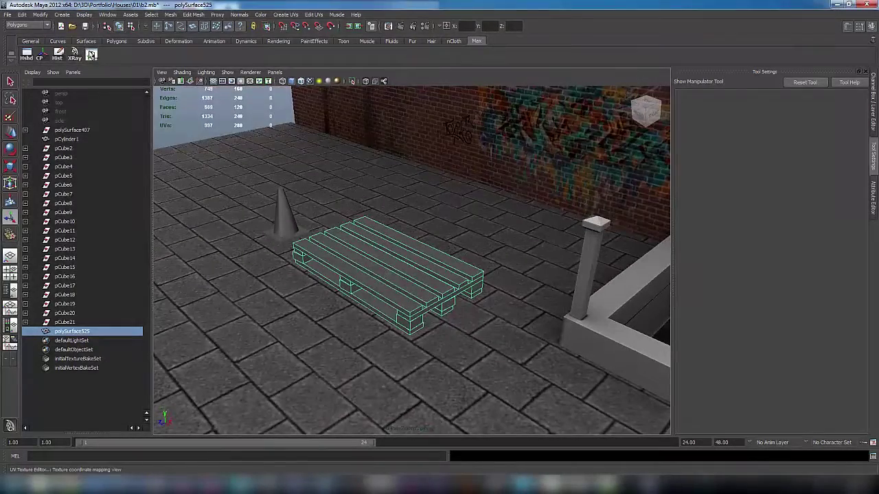
# Move the topmost plank UV shell into line with the other plank shells and up, clear of the shell it overlaps.
pyautogui.click(92, 55)
pyautogui.scroll(-3, 286, 217)
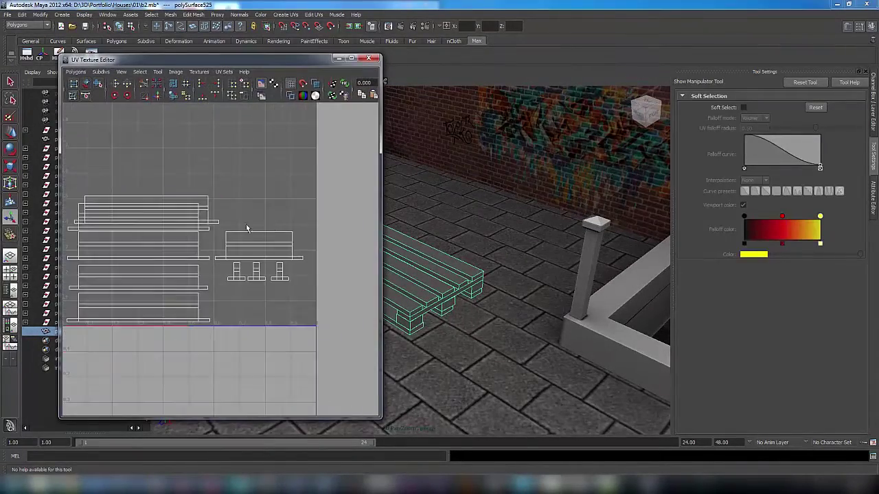
pyautogui.keyDown('alt'); pyautogui.moveTo(233, 228); pyautogui.dragTo(255, 206, button='middle'); pyautogui.keyUp('alt')
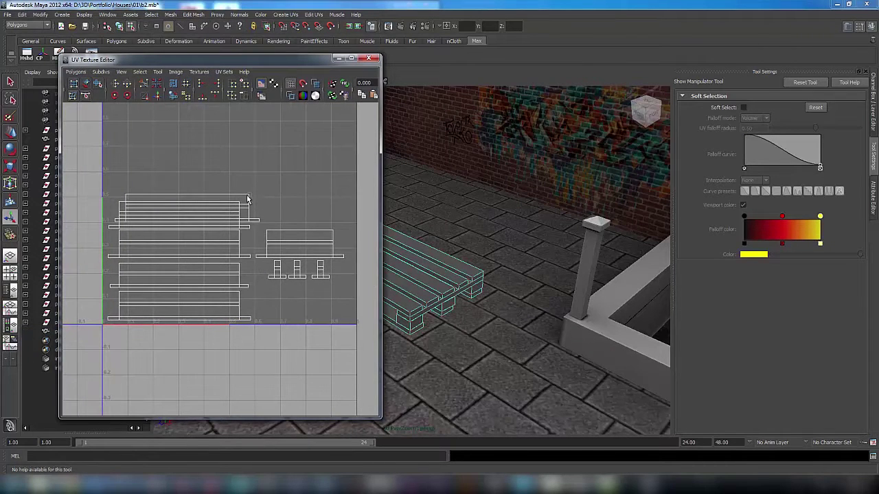
pyautogui.moveTo(247, 200); pyautogui.dragTo(280, 185, button='right')
pyautogui.press('w')
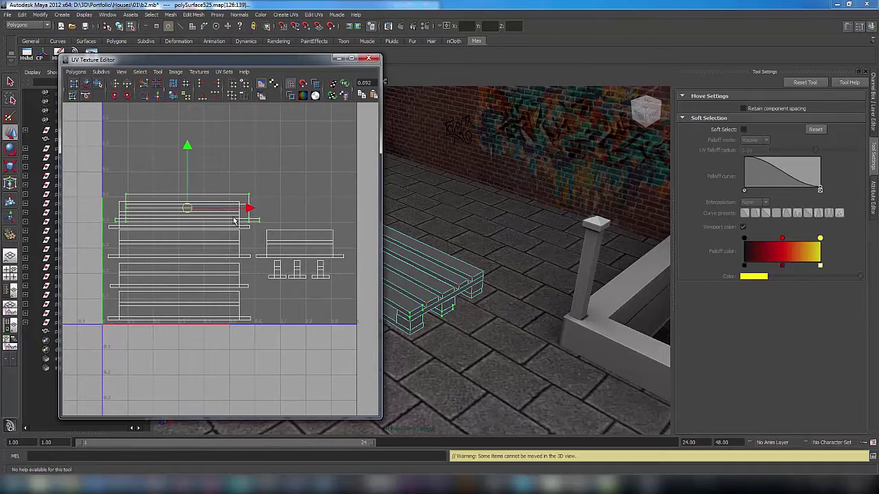
pyautogui.moveTo(252, 195); pyautogui.dragTo(223, 198, button='middle')
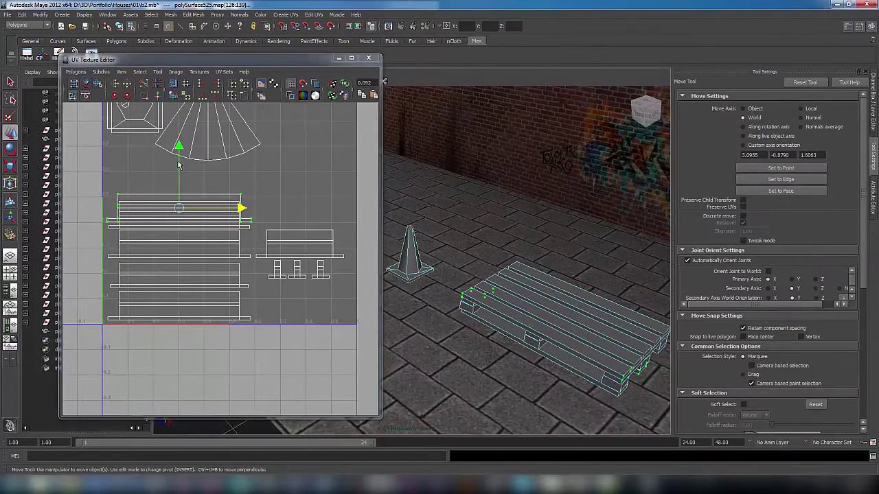
pyautogui.moveTo(177, 165); pyautogui.dragTo(177, 149, button='middle')
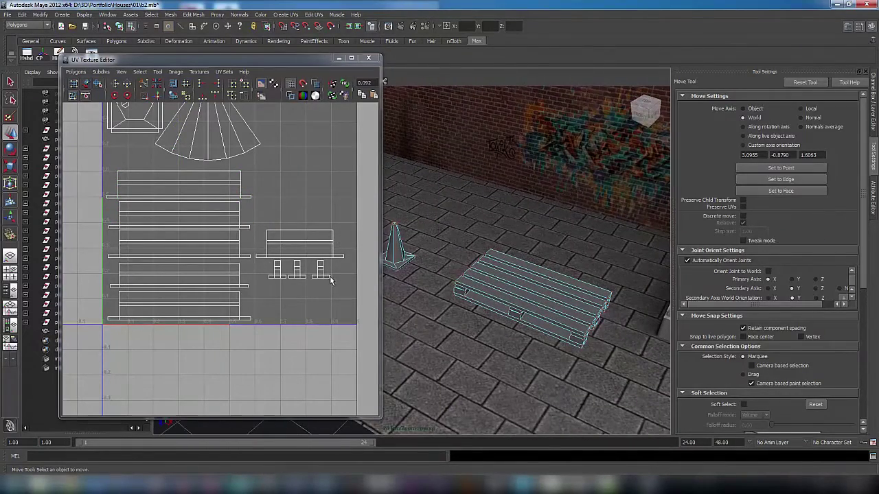
pyautogui.rightClick(330, 279)
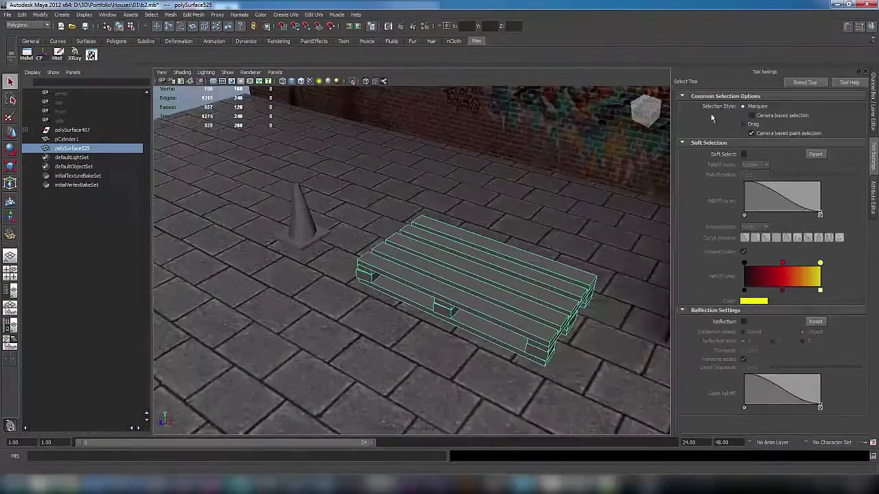
# Rename the combined mesh's shape node as pallet.
pyautogui.hotkey('ctrl', 'a')
pyautogui.doubleClick(773, 122)
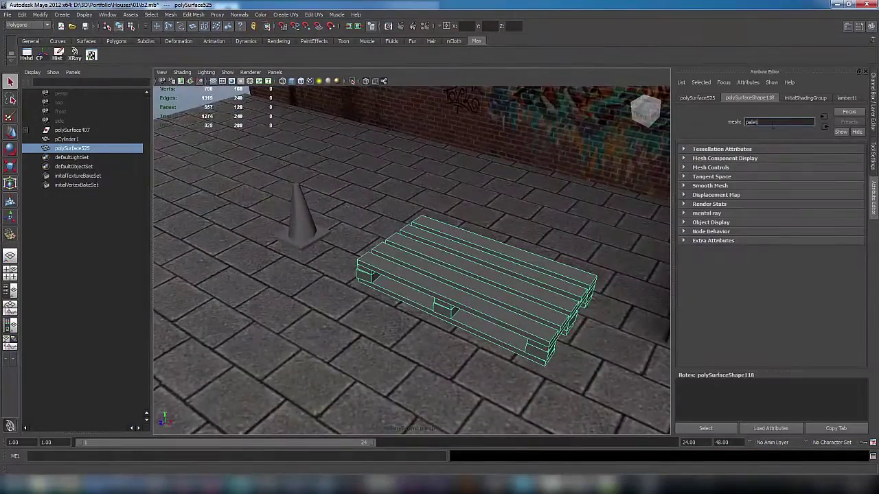
pyautogui.click(557, 479)
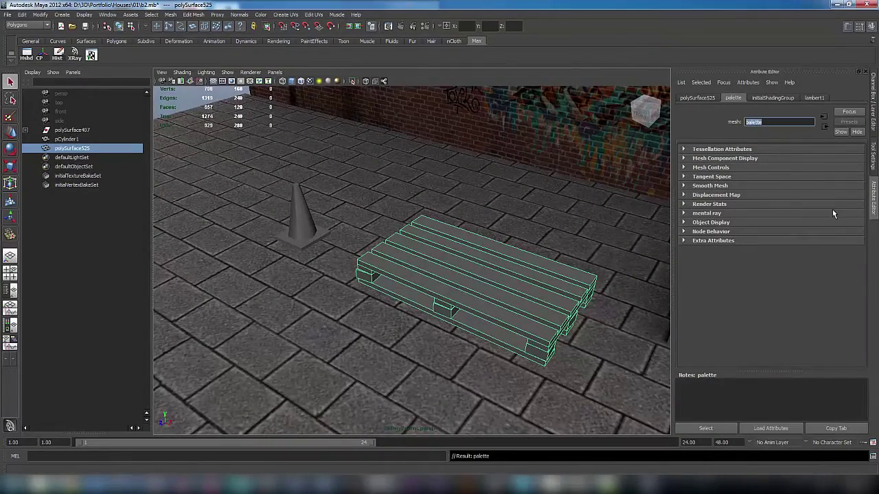
pyautogui.write('pallet')
pyautogui.press('Return')
# Place the pallet's pivot at its lower near corner and scale the pallet slightly wider from there.
pyautogui.keyDown('alt'); pyautogui.moveTo(515, 267); pyautogui.dragTo(364, 241); pyautogui.keyUp('alt')
pyautogui.click(365, 239)
pyautogui.click(420, 265)
pyautogui.keyDown('alt'); pyautogui.moveTo(421, 265); pyautogui.dragTo(484, 307); pyautogui.keyUp('alt')
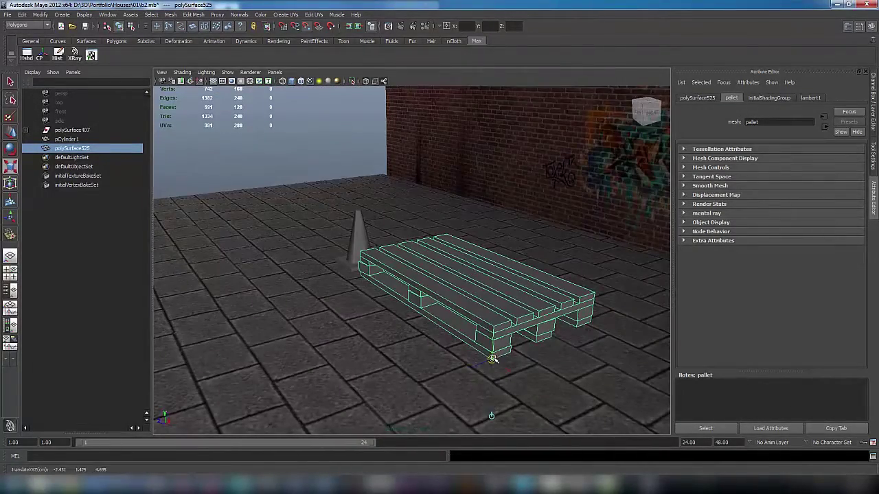
pyautogui.moveTo(460, 372); pyautogui.dragTo(460, 370)
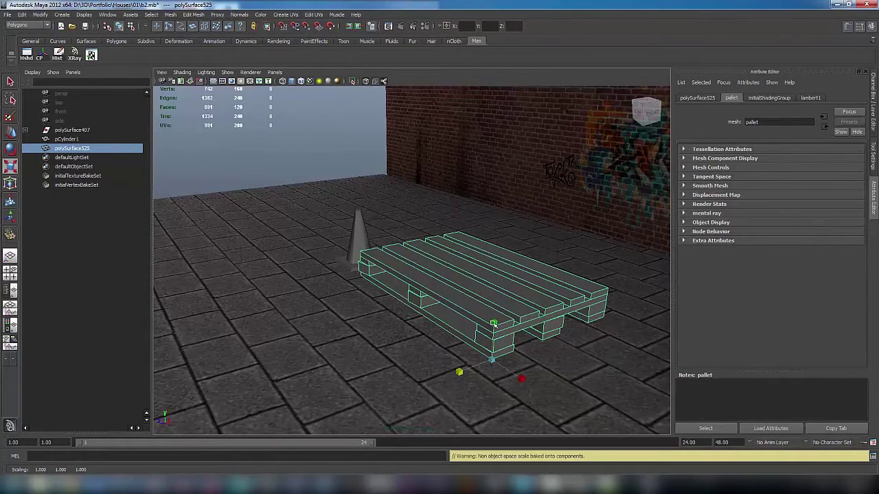
# Scale the pallet slightly taller from its lower near corner.
pyautogui.moveTo(493, 325); pyautogui.dragTo(493, 322)
pyautogui.keyDown('alt'); pyautogui.moveTo(491, 309); pyautogui.dragTo(438, 277); pyautogui.keyUp('alt')
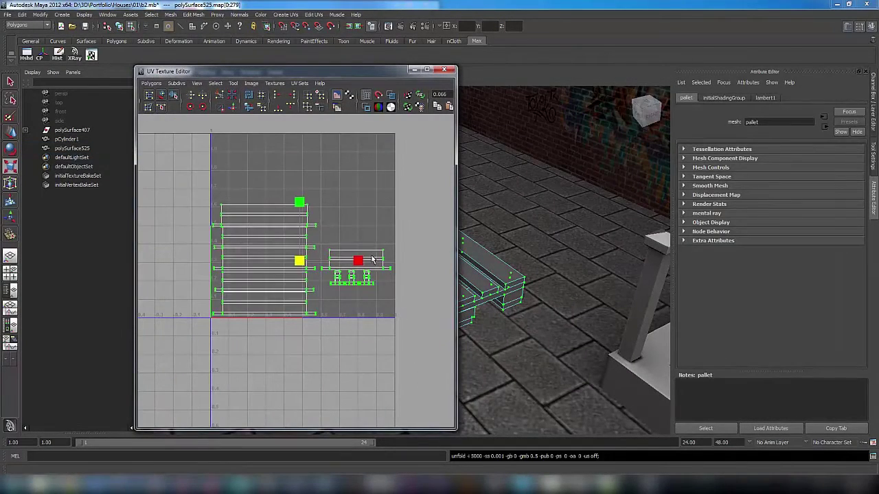
# Move overlapping block UV shells out of the stacked row into a second row below it, spaced apart from each other.
pyautogui.click(372, 258)
pyautogui.scroll(4, 306, 294)
pyautogui.moveTo(336, 259); pyautogui.dragTo(338, 273)
pyautogui.keyDown('ctrl'); pyautogui.moveTo(341, 270); pyautogui.dragTo(353, 266, button='right'); pyautogui.keyUp('ctrl')
pyautogui.press('w')
pyautogui.moveTo(224, 184); pyautogui.dragTo(224, 186)
pyautogui.press('r')
pyautogui.click(370, 300)
pyautogui.keyDown('ctrl'); pyautogui.moveTo(370, 300); pyautogui.dragTo(383, 296, button='right'); pyautogui.keyUp('ctrl')
pyautogui.press('w')
pyautogui.moveTo(386, 257); pyautogui.dragTo(381, 294)
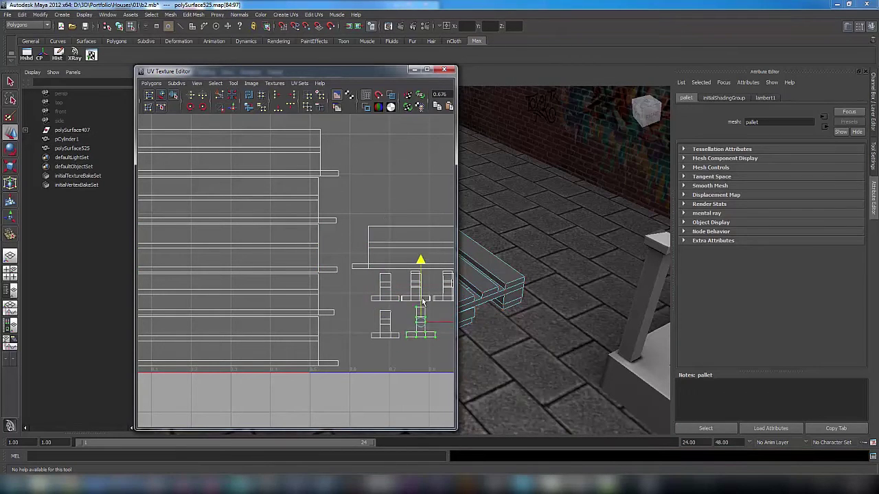
pyautogui.moveTo(409, 359); pyautogui.dragTo(386, 359)
# Pull the overlapping block UV shells out of the third stack, placing one below it and one beside it.
pyautogui.keyDown('alt'); pyautogui.moveTo(429, 307); pyautogui.dragTo(282, 272, button='middle'); pyautogui.keyUp('alt')
pyautogui.scroll(2, 296, 272)
pyautogui.click(321, 267)
pyautogui.keyDown('ctrl'); pyautogui.moveTo(325, 272); pyautogui.dragTo(337, 267, button='right'); pyautogui.keyUp('ctrl')
pyautogui.moveTo(301, 190); pyautogui.dragTo(300, 218)
pyautogui.hotkey('ctrl', 'z')
pyautogui.click(321, 260)
pyautogui.keyDown('ctrl'); pyautogui.moveTo(332, 261); pyautogui.dragTo(341, 255, button='right'); pyautogui.keyUp('ctrl')
pyautogui.moveTo(303, 211); pyautogui.dragTo(304, 252)
pyautogui.click(321, 261)
pyautogui.keyDown('ctrl'); pyautogui.moveTo(320, 263); pyautogui.dragTo(330, 257, button='right'); pyautogui.keyUp('ctrl')
pyautogui.moveTo(323, 250); pyautogui.dragTo(360, 251)
# Separate the middle stack of block UV shells by moving two of them down into free space in lower rows.
pyautogui.click(282, 268)
pyautogui.click(279, 266)
pyautogui.keyDown('ctrl'); pyautogui.moveTo(280, 267); pyautogui.dragTo(288, 261, button='right'); pyautogui.keyUp('ctrl')
pyautogui.moveTo(264, 191); pyautogui.dragTo(263, 233)
pyautogui.click(262, 246)
pyautogui.keyDown('ctrl'); pyautogui.moveTo(262, 246); pyautogui.dragTo(271, 241, button='right'); pyautogui.keyUp('ctrl')
pyautogui.moveTo(264, 249); pyautogui.dragTo(267, 330)
pyautogui.click(292, 257)
pyautogui.keyDown('alt'); pyautogui.moveTo(143, 139); pyautogui.dragTo(263, 166, button='middle'); pyautogui.keyUp('alt')
pyautogui.scroll(1, 264, 166)
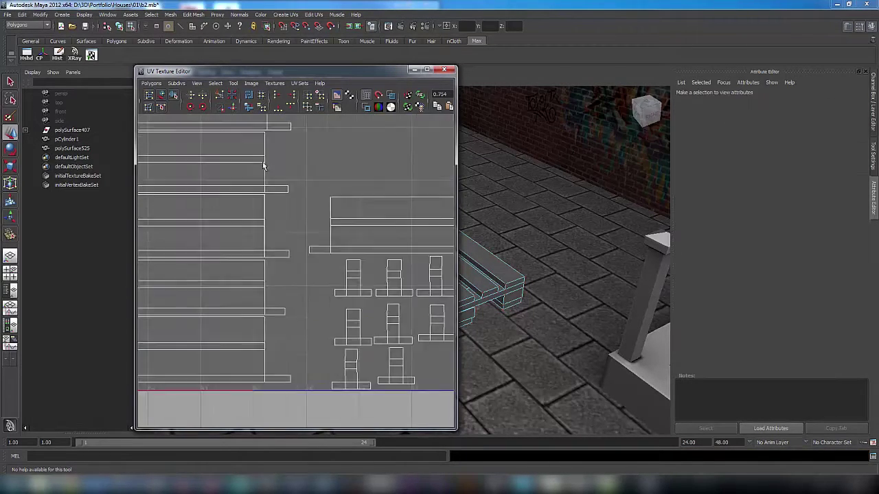
# Close the UV Texture Editor, save the scene and return the pallet to object mode.
pyautogui.scroll(-2, 272, 198)
pyautogui.click(444, 69)
pyautogui.press('q')
pyautogui.hotkey('ctrl', 's')
pyautogui.moveTo(410, 213); pyautogui.dragTo(427, 200, button='right')
# Lower the pallet vertically so its underside sits on the paving.
pyautogui.scroll(-3, 412, 234)
pyautogui.keyDown('alt'); pyautogui.moveTo(412, 289); pyautogui.dragTo(382, 258); pyautogui.keyUp('alt')
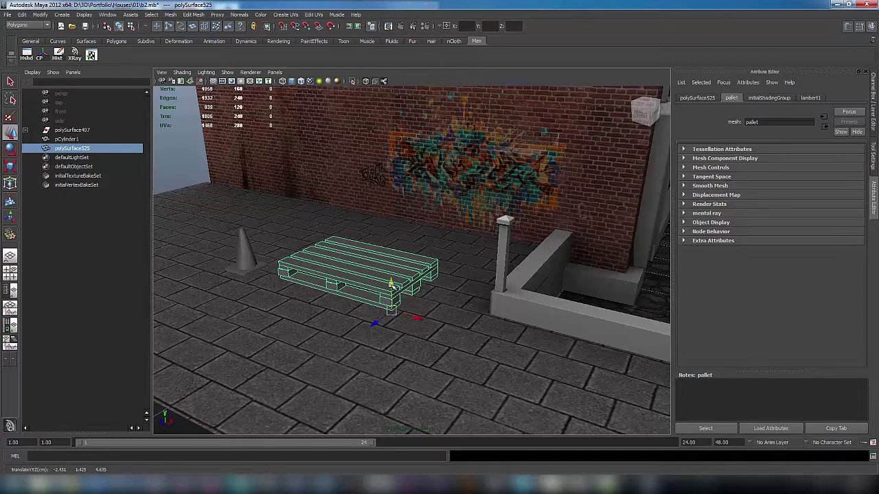
pyautogui.moveTo(465, 230); pyautogui.dragTo(456, 234, button='middle')
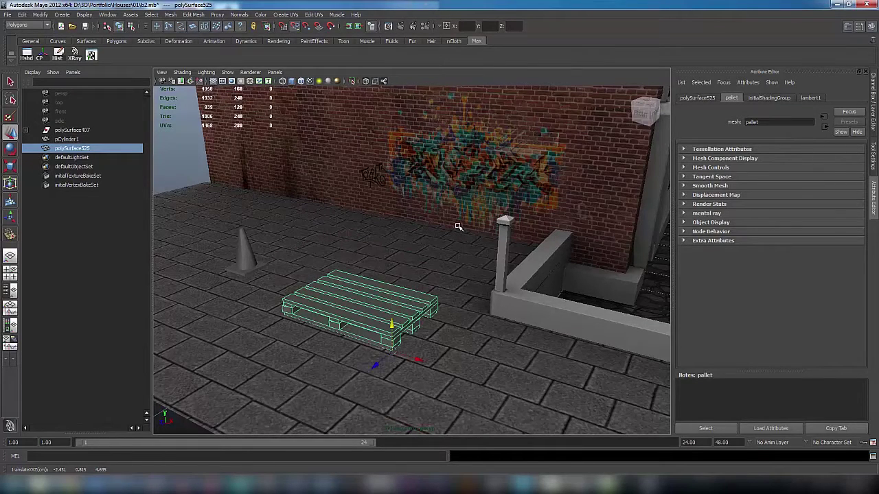
pyautogui.moveTo(412, 357); pyautogui.dragTo(401, 300)
pyautogui.scroll(6, 401, 301)
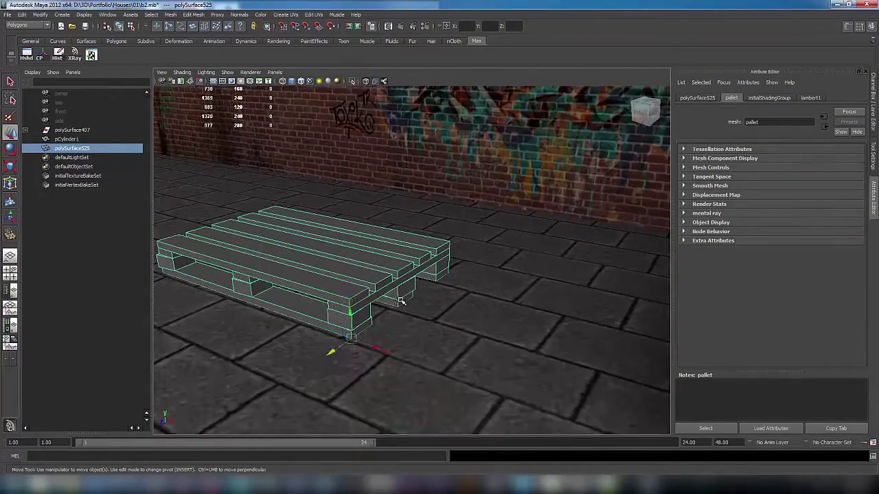
# Duplicate the pallet, rotate the copy upright onto its edge and move it toward the brick wall.
pyautogui.scroll(-8, 364, 300)
pyautogui.keyDown('alt'); pyautogui.moveTo(301, 355); pyautogui.dragTo(383, 300); pyautogui.keyUp('alt')
pyautogui.click(431, 264)
pyautogui.click(410, 262)
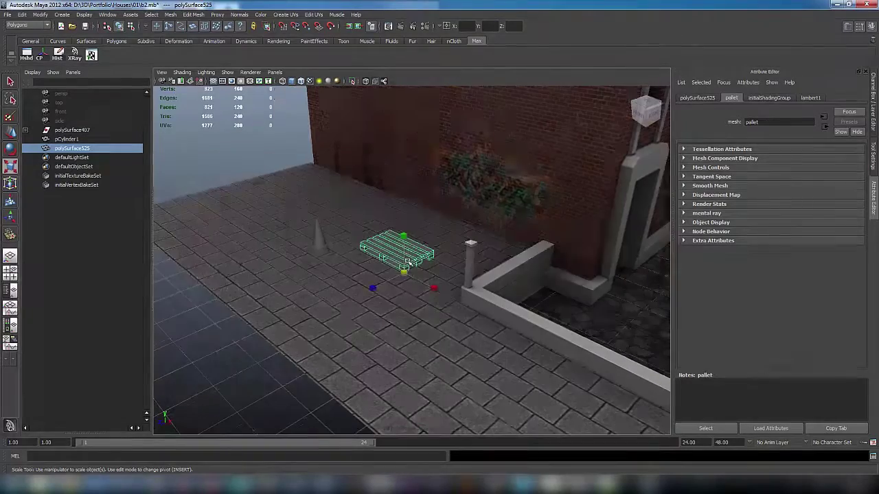
pyautogui.press('q')
pyautogui.scroll(3, 409, 265)
pyautogui.keyDown('alt'); pyautogui.moveTo(408, 264); pyautogui.dragTo(404, 263); pyautogui.keyUp('alt')
pyautogui.press('w')
pyautogui.hotkey('ctrl', 'd')
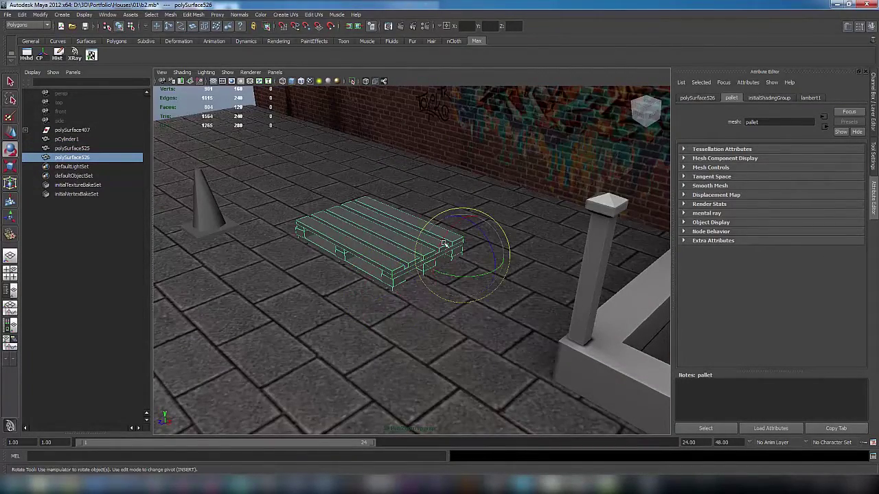
pyautogui.moveTo(445, 243); pyautogui.dragTo(488, 200)
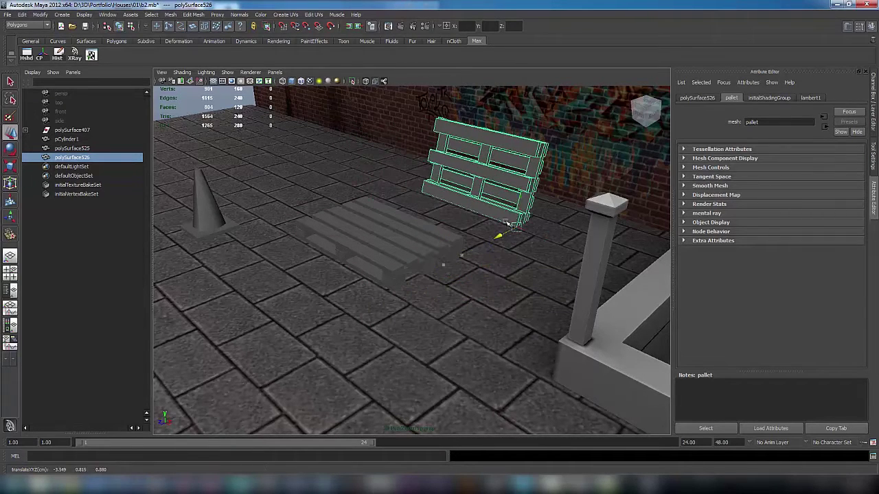
# Adjust the pivot and position of the upright pallet copy, undoing the unwanted change.
pyautogui.press('Delete')
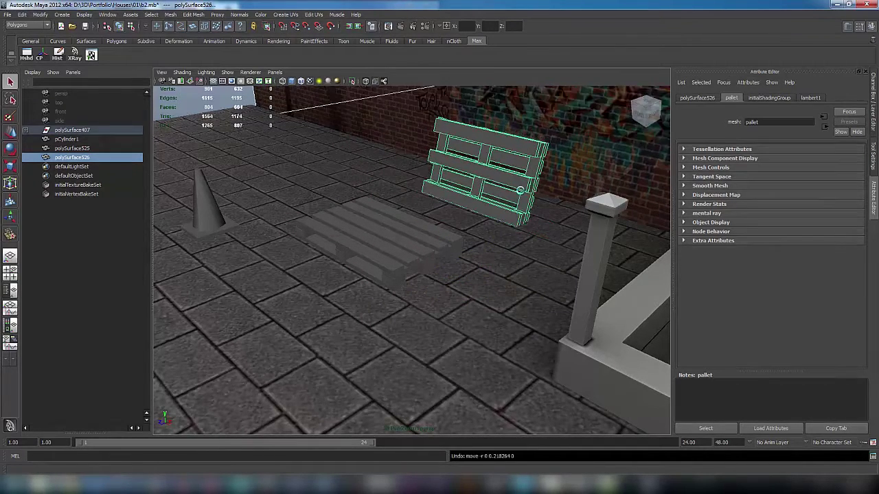
pyautogui.click(522, 191)
pyautogui.press('w')
pyautogui.moveTo(520, 195); pyautogui.dragTo(520, 176)
pyautogui.press('Insert')
pyautogui.moveTo(557, 199); pyautogui.dragTo(516, 166)
pyautogui.moveTo(558, 193); pyautogui.dragTo(555, 202, button='middle')
pyautogui.scroll(-4, 532, 196)
pyautogui.hotkey('ctrl', 'z')
pyautogui.scroll(3, 518, 197)
# Tilt the upright pallet copy backward and slide its lower edge along the paving toward the brick wall.
pyautogui.moveTo(479, 200); pyautogui.dragTo(439, 216)
pyautogui.moveTo(466, 179); pyautogui.dragTo(468, 159)
pyautogui.press('c')
pyautogui.moveTo(521, 198); pyautogui.dragTo(528, 199, button='middle')
pyautogui.keyDown('alt'); pyautogui.moveTo(465, 217); pyautogui.dragTo(405, 182); pyautogui.keyUp('alt')
pyautogui.keyDown('alt'); pyautogui.moveTo(528, 231); pyautogui.dragTo(426, 234, button='middle'); pyautogui.keyUp('alt')
pyautogui.scroll(4, 481, 275)
pyautogui.moveTo(497, 292); pyautogui.dragTo(561, 294)
# Snap the leaning pallet's pivot to its upper rear corner and bring that corner against the wall.
pyautogui.press('d')
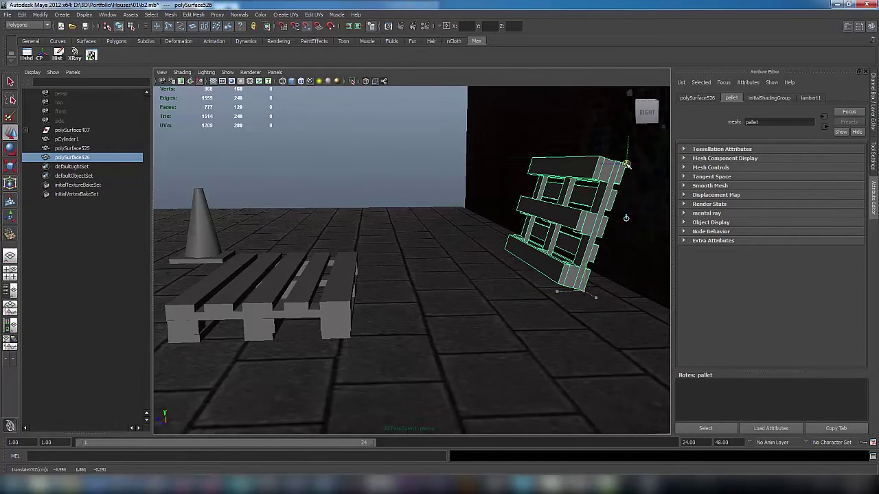
pyautogui.press('v')
pyautogui.moveTo(625, 216); pyautogui.dragTo(622, 167, button='middle')
pyautogui.moveTo(598, 164); pyautogui.dragTo(599, 165)
pyautogui.moveTo(473, 142)
pyautogui.mouseDown(button='middle')
pyautogui.moveTo(460, 150)
pyautogui.moveTo(471, 140)
pyautogui.mouseUp(button='middle')
pyautogui.keyDown('alt'); pyautogui.moveTo(603, 220); pyautogui.dragTo(554, 194); pyautogui.keyUp('alt')
pyautogui.keyDown('alt'); pyautogui.moveTo(552, 200); pyautogui.dragTo(396, 188, button='middle'); pyautogui.keyUp('alt')
pyautogui.keyDown('alt'); pyautogui.moveTo(395, 188); pyautogui.dragTo(542, 240); pyautogui.keyUp('alt')
pyautogui.keyDown('alt'); pyautogui.moveTo(542, 240); pyautogui.dragTo(552, 208, button='middle'); pyautogui.keyUp('alt')
# Move the flat pallet in front of the leaning one, then duplicate it and stack the copy at a slight angle.
pyautogui.click(401, 292)
pyautogui.moveTo(350, 372); pyautogui.dragTo(473, 249)
pyautogui.hotkey('ctrl', 'd')
pyautogui.press('e')
pyautogui.scroll(-8, 465, 265)
# Position the traffic cone beside the pallet stack near the wall, undoing the last two changes.
pyautogui.click(291, 267)
pyautogui.moveTo(294, 272); pyautogui.dragTo(376, 242, button='middle')
pyautogui.keyDown('alt'); pyautogui.moveTo(376, 242); pyautogui.dragTo(312, 217); pyautogui.keyUp('alt')
pyautogui.press('e')
pyautogui.hotkey('ctrl', 'z')
pyautogui.hotkey('ctrl', 'z')
pyautogui.scroll(5, 344, 256)
pyautogui.press('w')
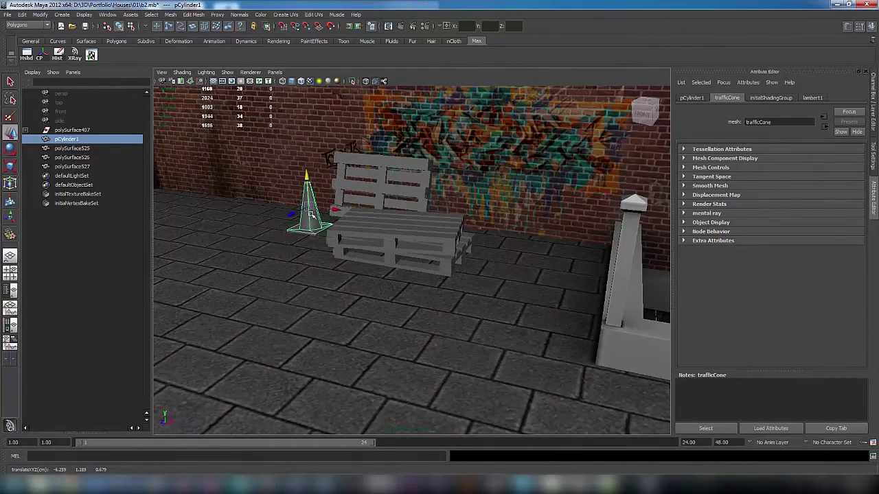
# Place the traffic cone's pivot at its base and set the cone down on the paving.
pyautogui.press('Insert')
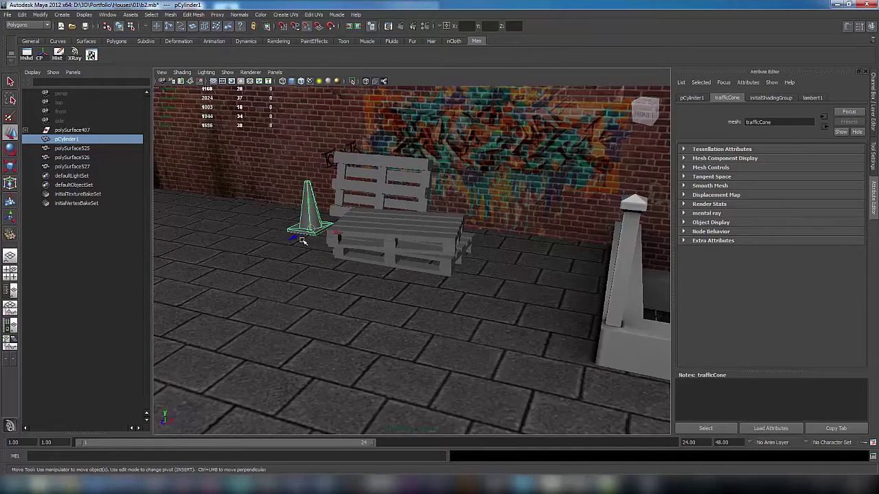
pyautogui.press('e')
pyautogui.press('w')
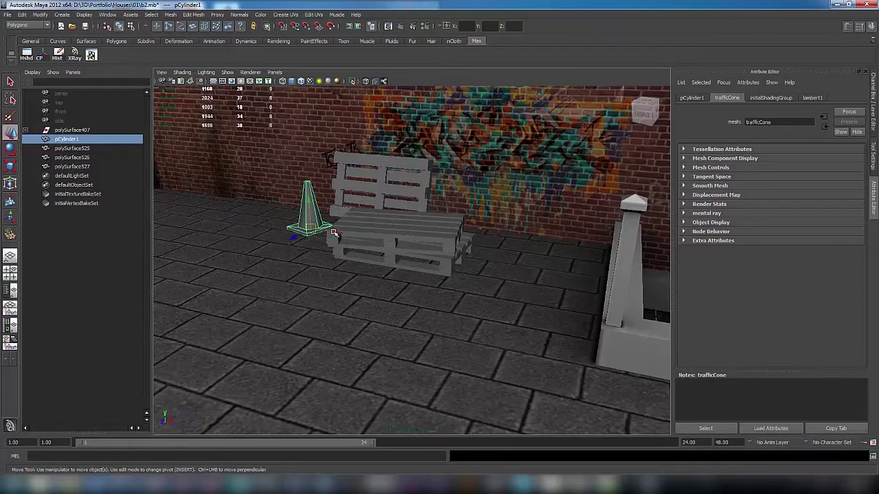
# Slide the cone away from the pallets, duplicate it beside them and turn the copy about 12.5 degrees around the vertical axis.
pyautogui.moveTo(334, 233); pyautogui.dragTo(309, 232)
pyautogui.hotkey('ctrl', 'd')
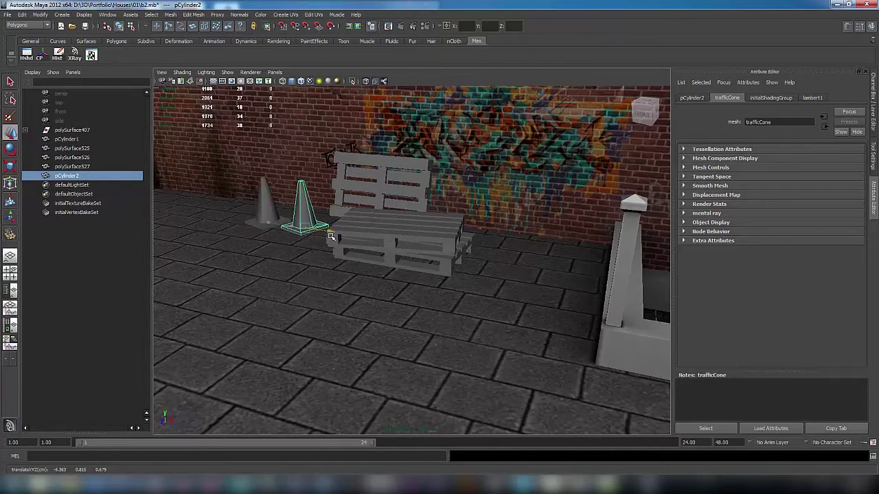
pyautogui.press('e')
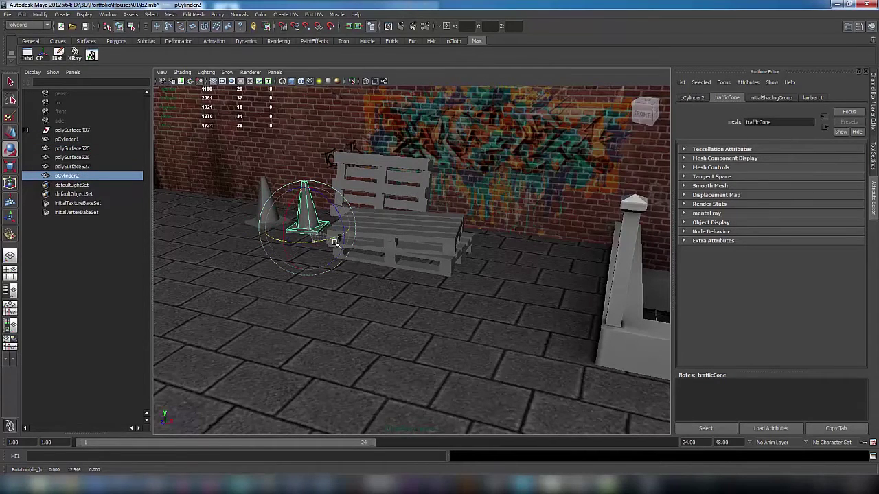
pyautogui.scroll(-4, 329, 244)
pyautogui.keyDown('alt'); pyautogui.moveTo(344, 206); pyautogui.dragTo(382, 246); pyautogui.keyUp('alt')
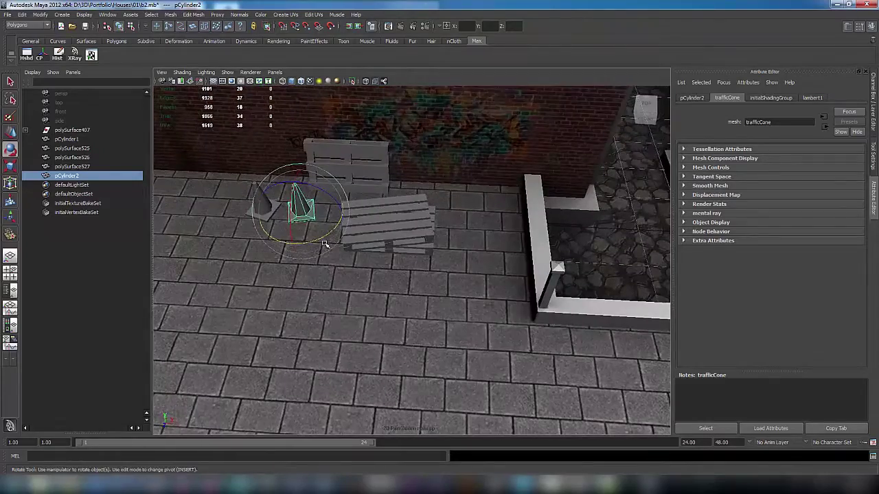